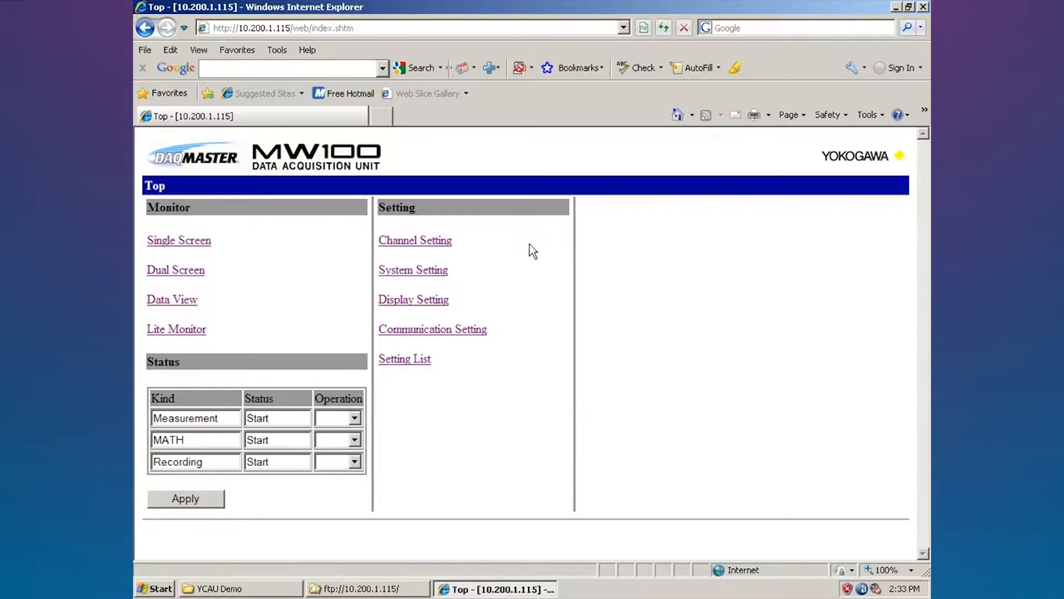
# Load the data acquisition unit's web page at the address 10.200.1.115
pyautogui.click(423, 29)
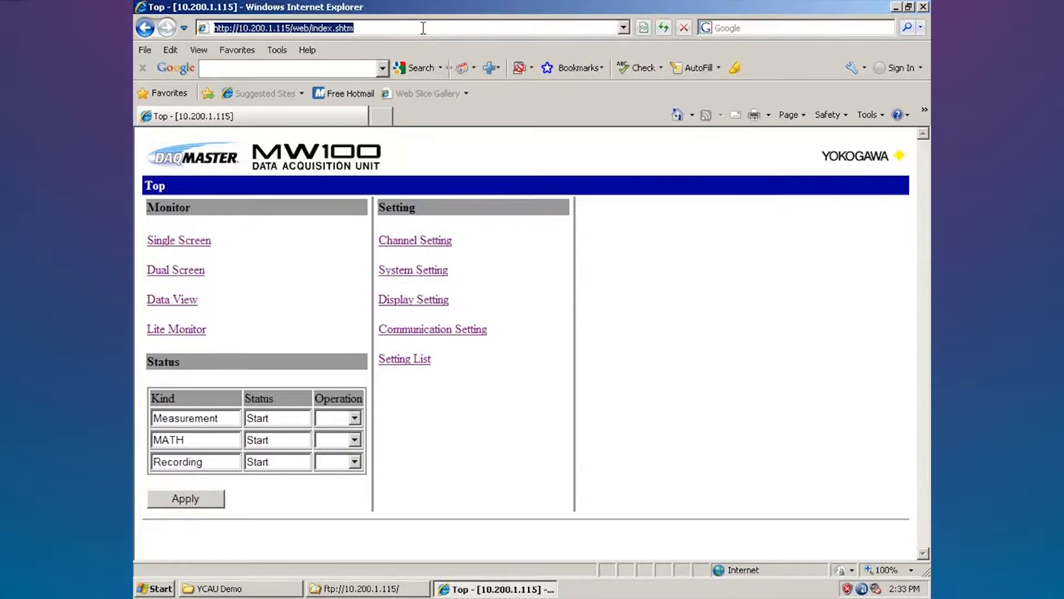
pyautogui.write('10.2')
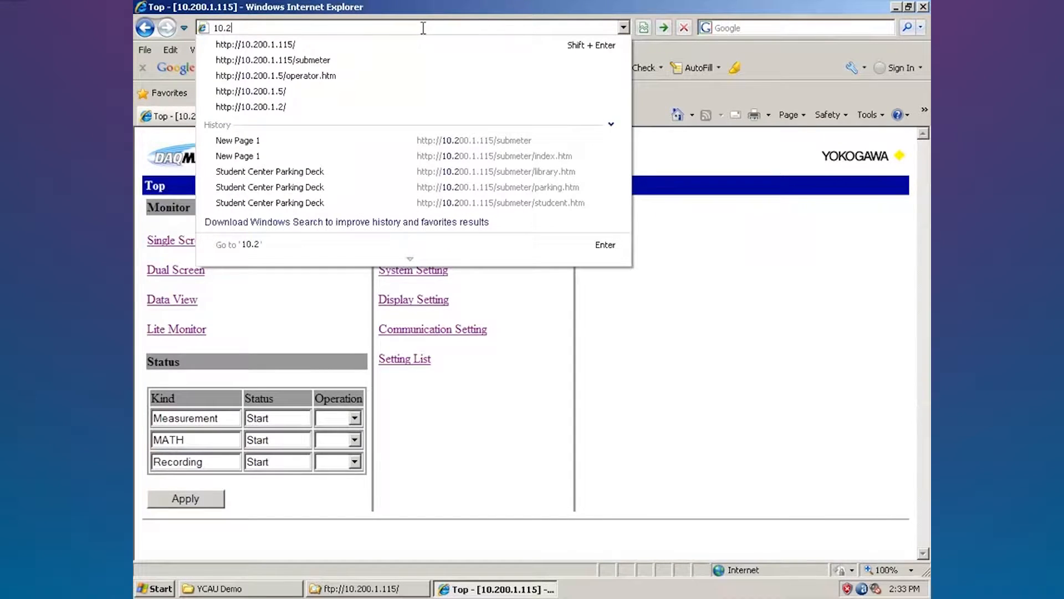
pyautogui.write('00.1.115')
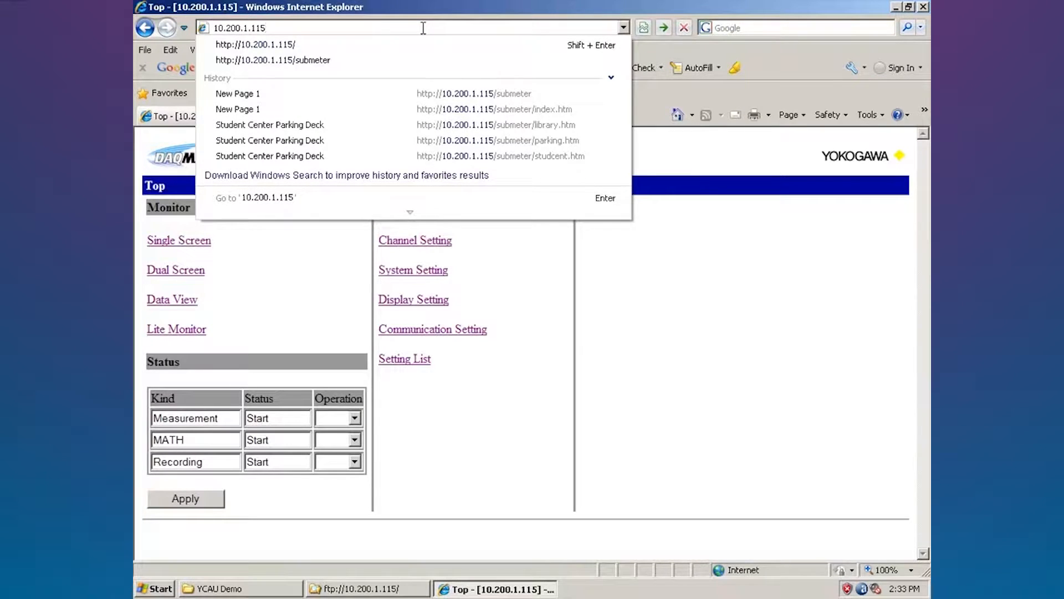
pyautogui.press('Return')
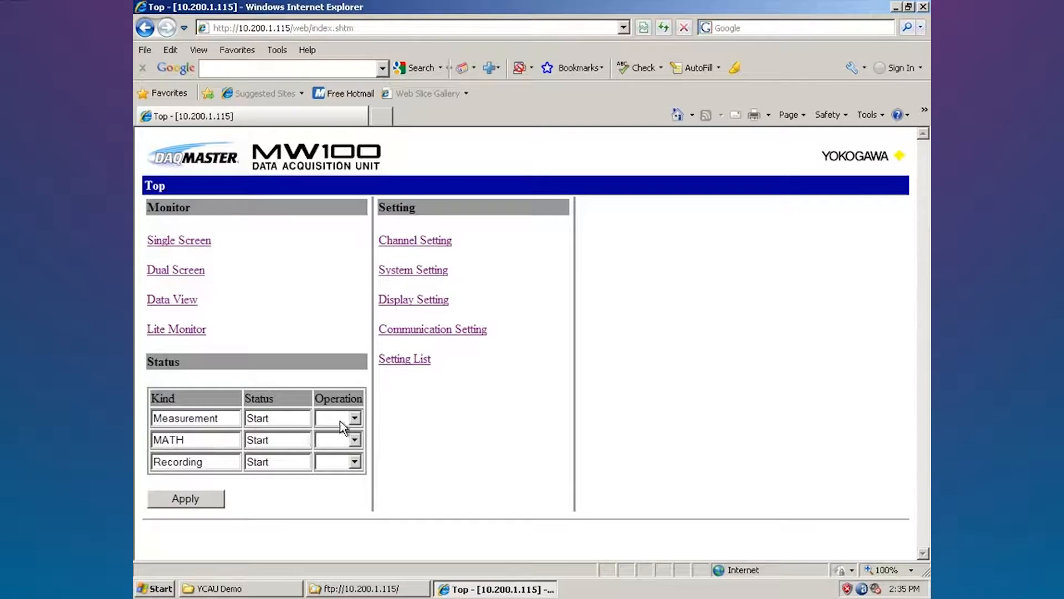
# Examine the operations available for Measurement, MATH and Recording in the Status table
pyautogui.click(354, 419)
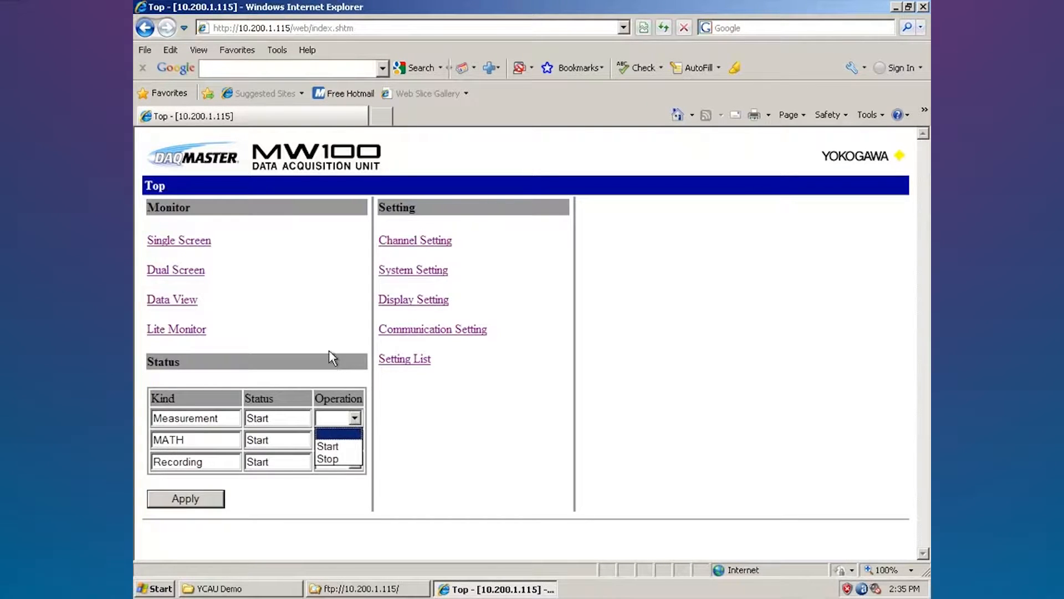
pyautogui.click(365, 438)
pyautogui.click(355, 441)
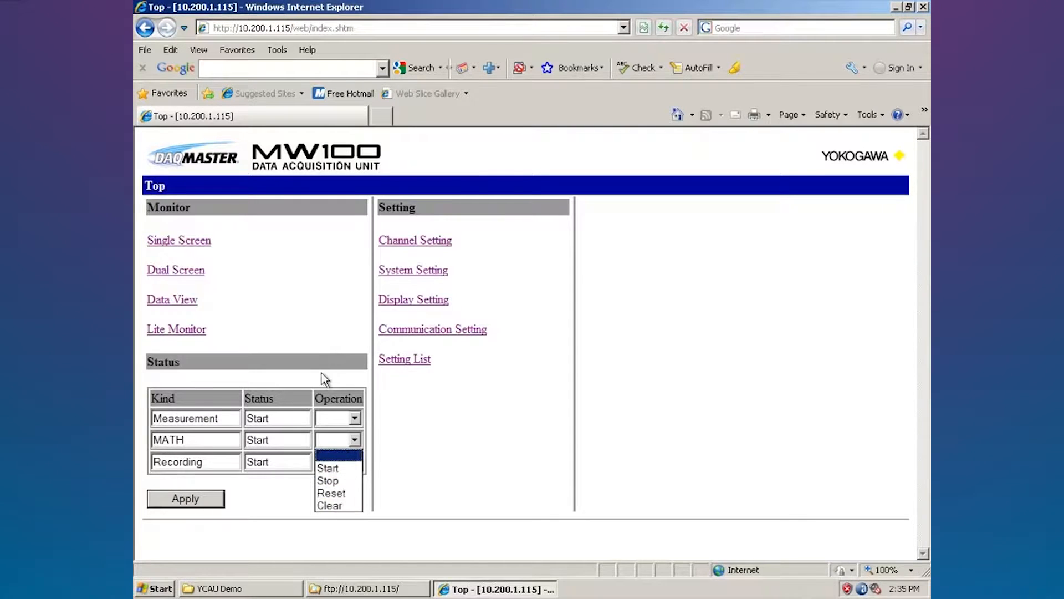
pyautogui.click(322, 357)
pyautogui.click(355, 463)
pyautogui.click(389, 452)
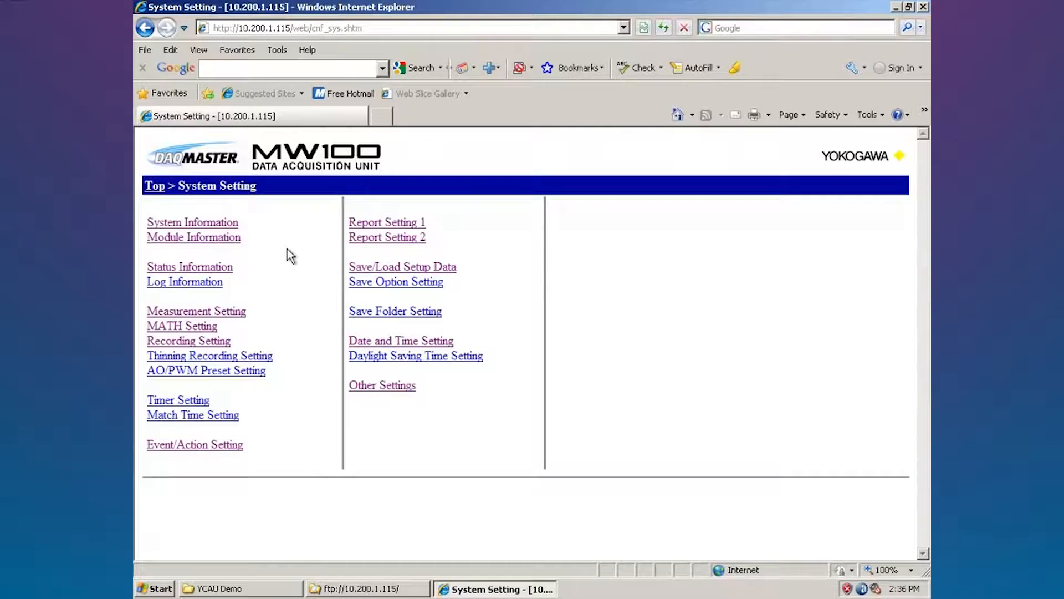
# Review the unit's System Information and Module Information pages, including the configured and attached modules
pyautogui.click(228, 221)
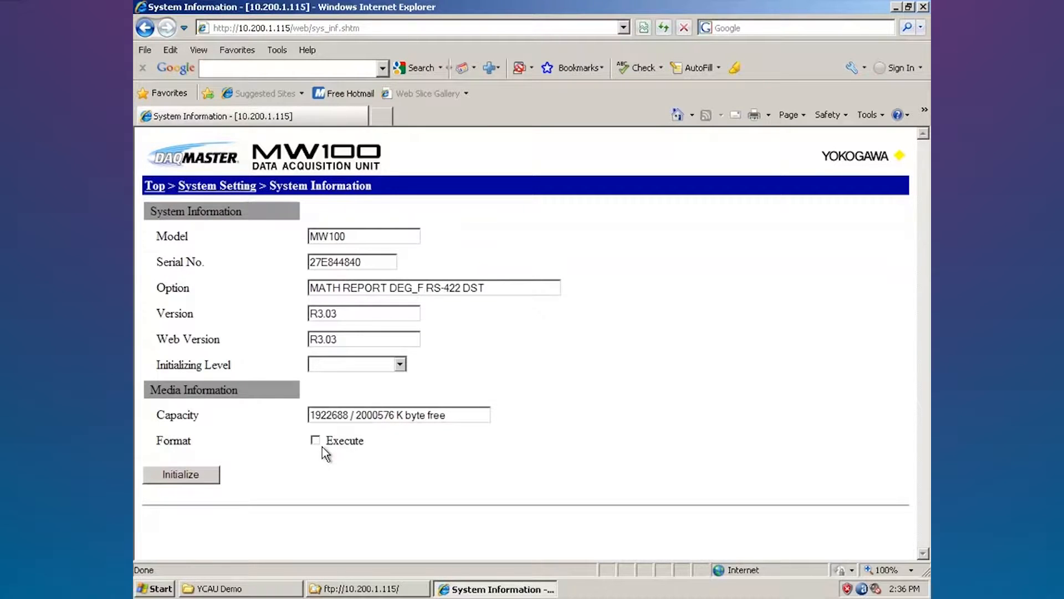
pyautogui.click(220, 185)
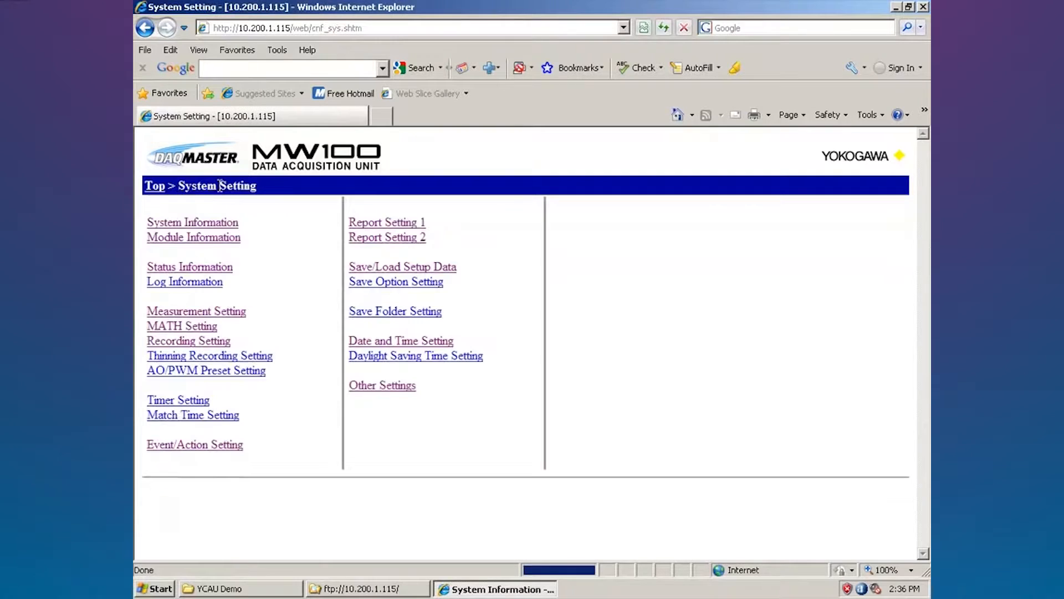
pyautogui.click(210, 238)
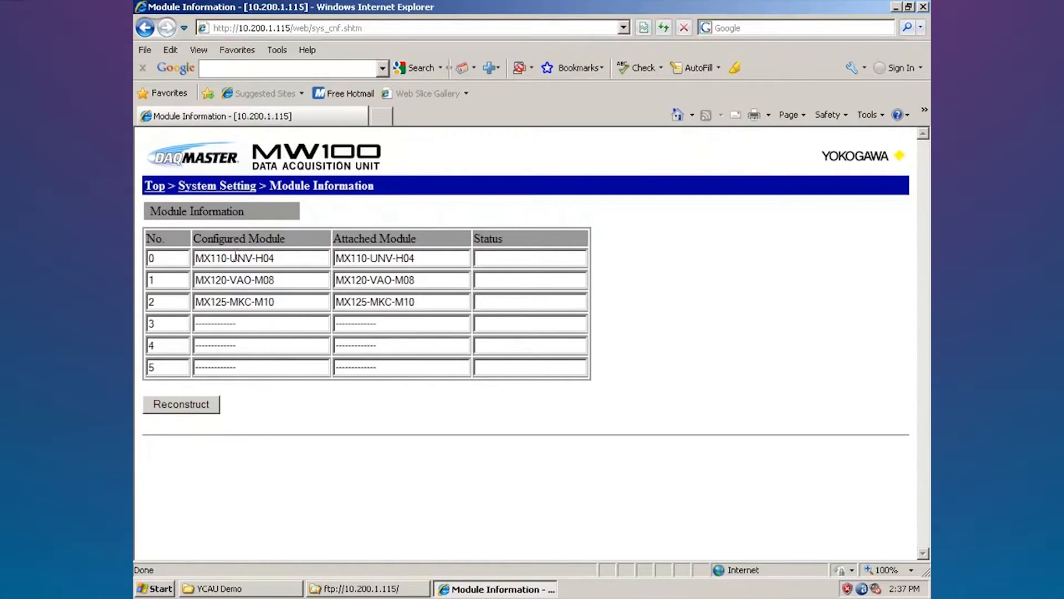
pyautogui.click(194, 413)
pyautogui.click(183, 400)
pyautogui.click(216, 188)
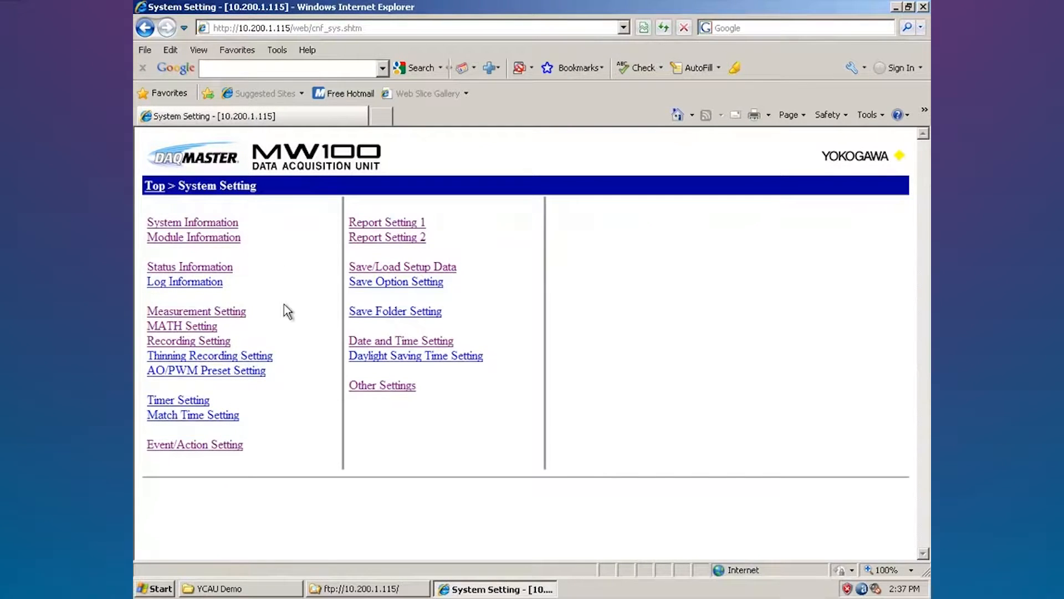
# Review the Measurement Setting page, checking the interval group choices for module 0 and the interval choices for groups 2 and 3
pyautogui.click(197, 313)
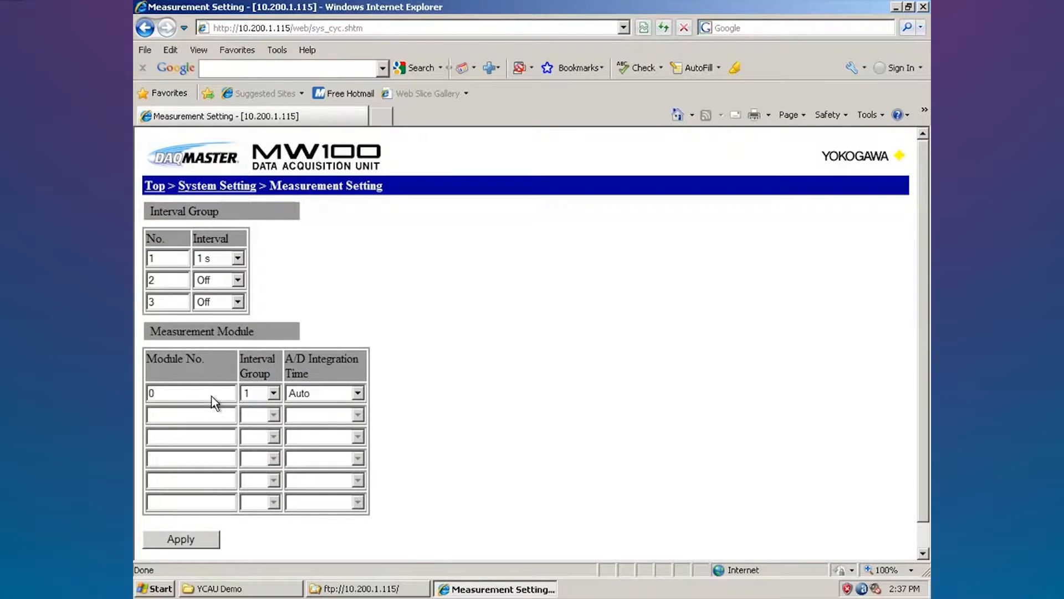
pyautogui.click(272, 392)
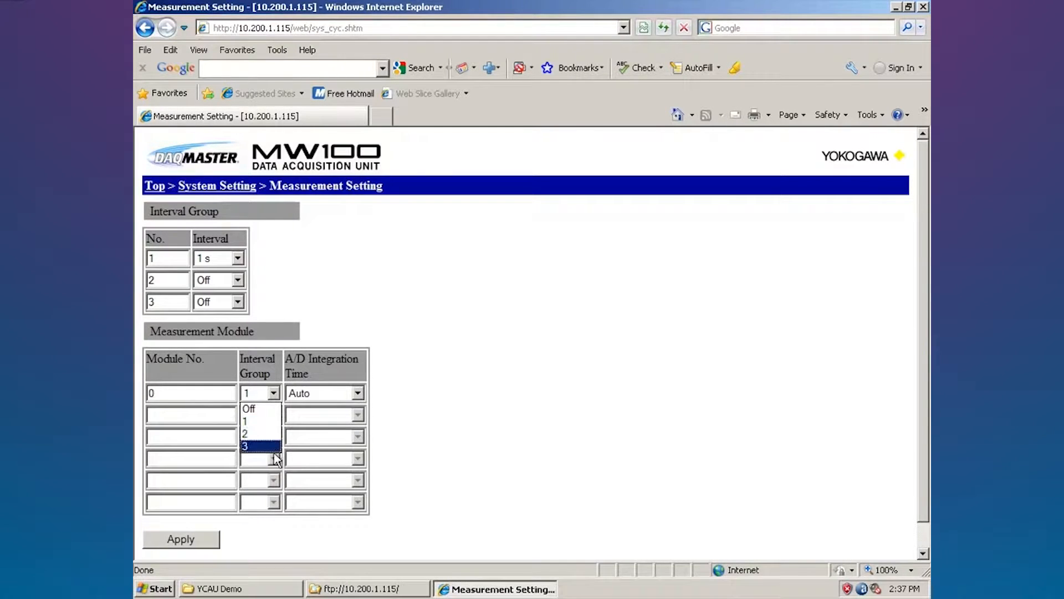
pyautogui.click(259, 382)
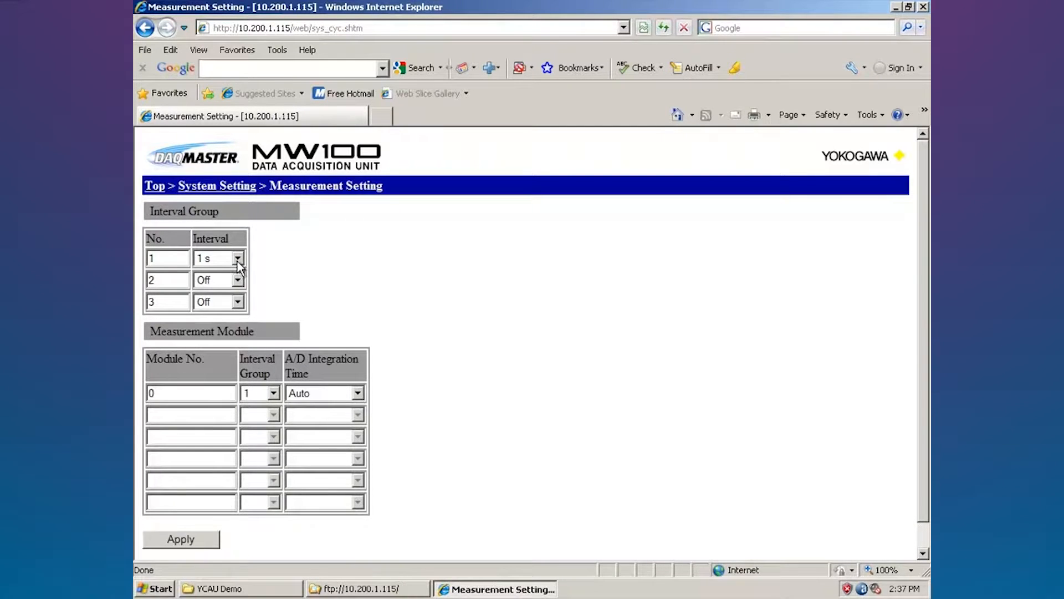
pyautogui.click(237, 280)
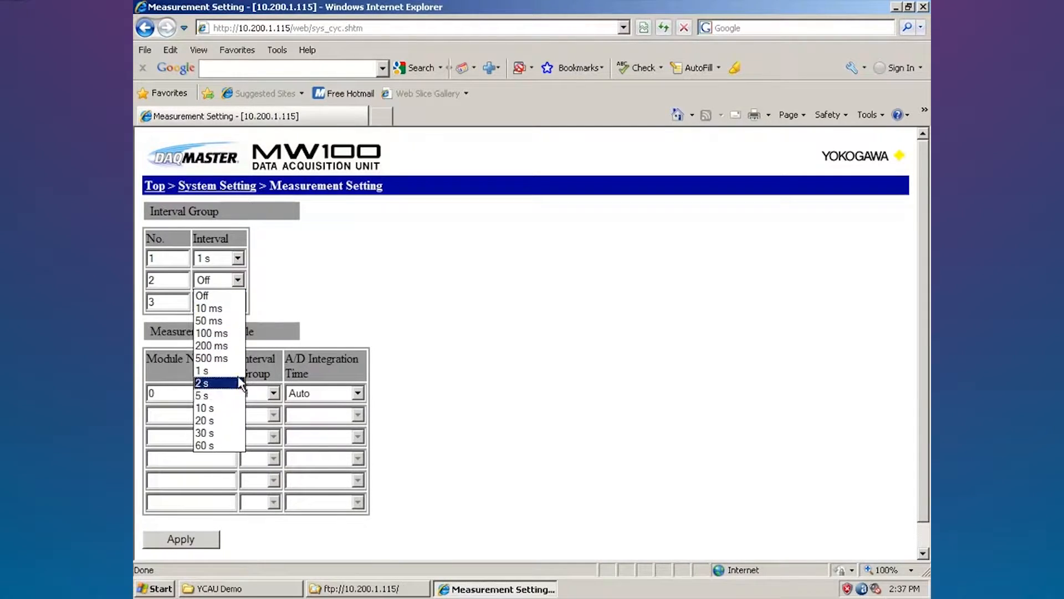
pyautogui.click(253, 296)
pyautogui.click(237, 303)
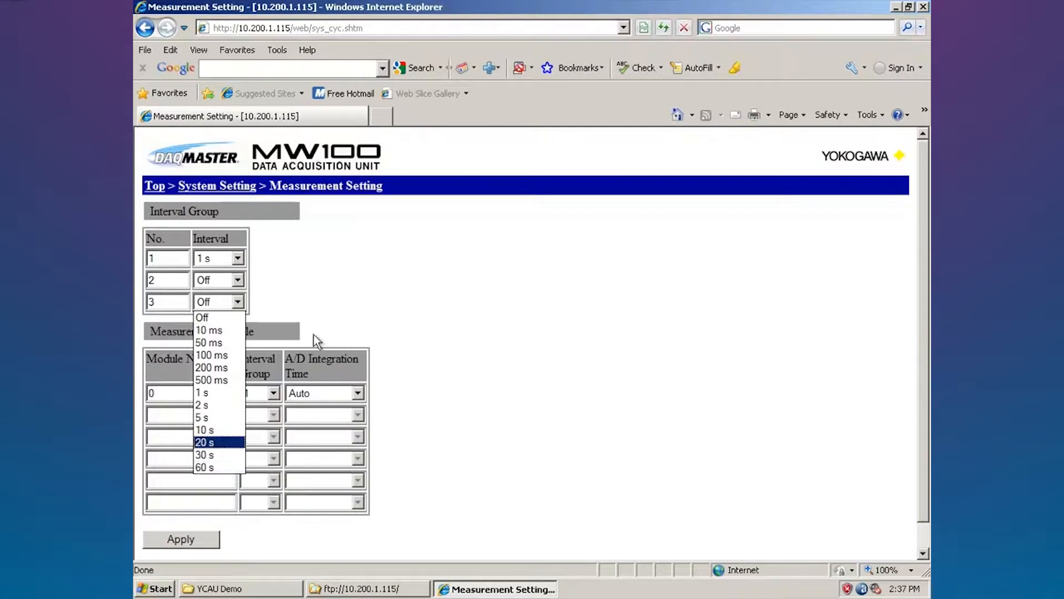
pyautogui.click(324, 281)
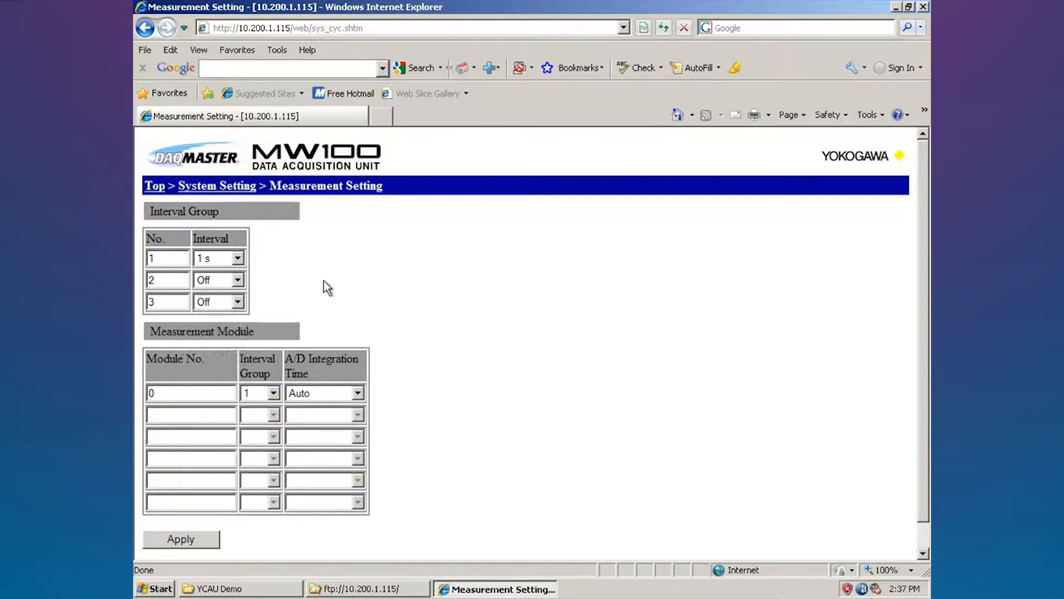
pyautogui.click(216, 186)
# Review the MATH Setting page and choose interval group 1 for the MATH interval
pyautogui.click(195, 327)
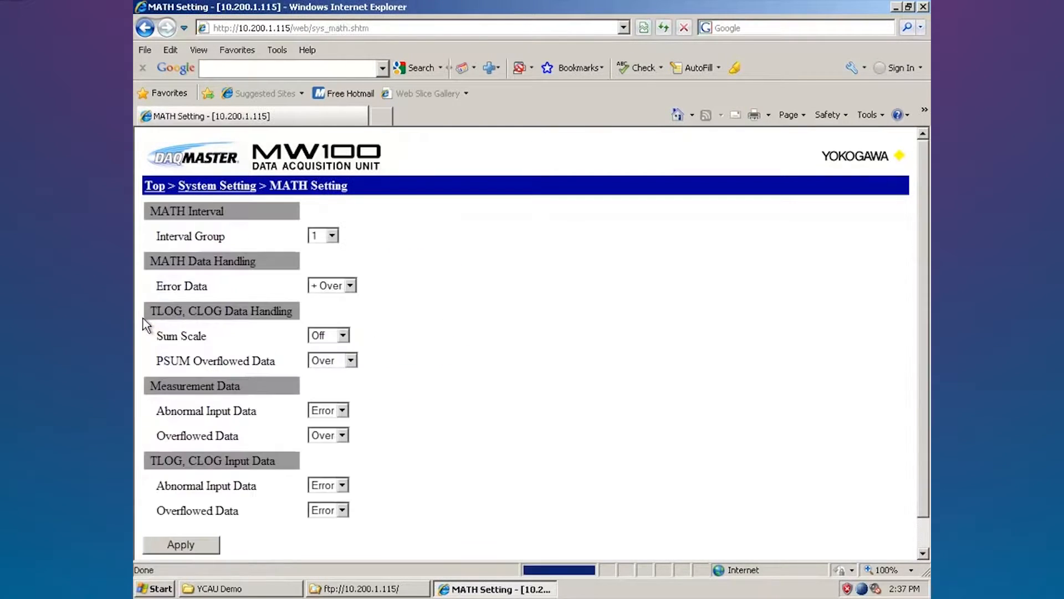
pyautogui.click(332, 237)
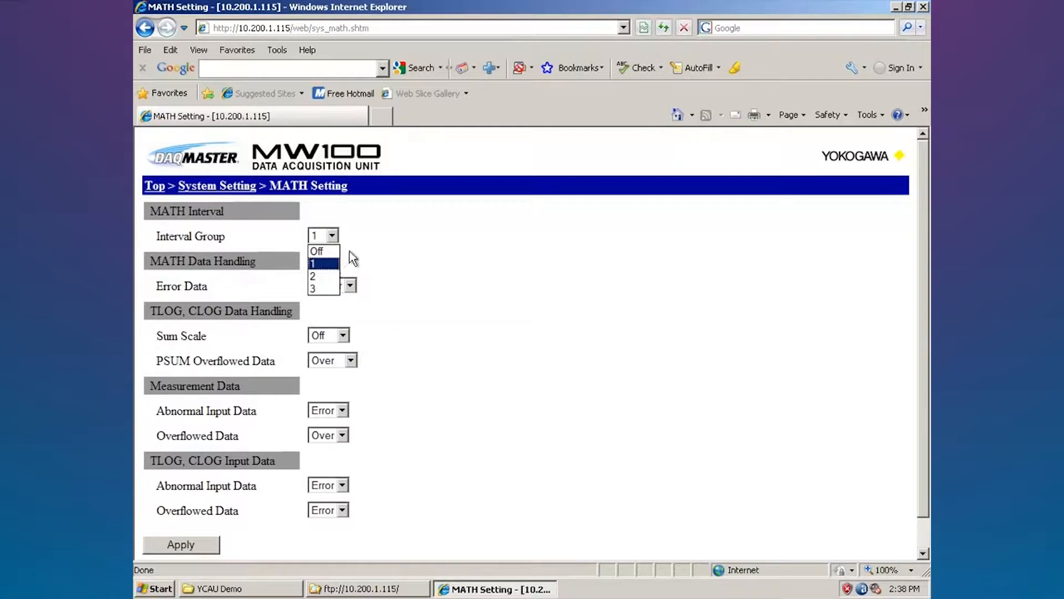
pyautogui.click(335, 265)
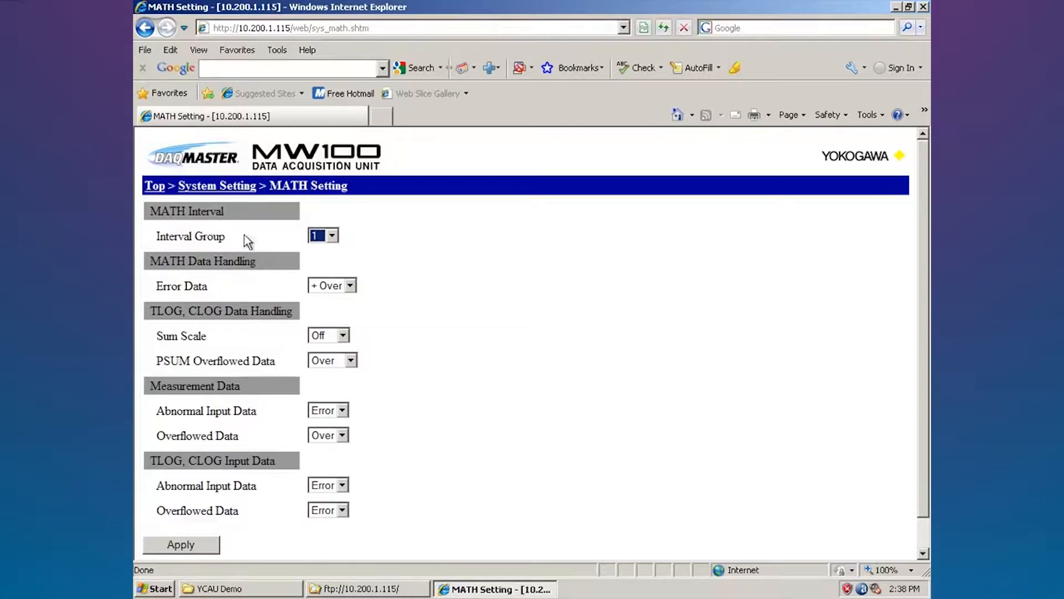
pyautogui.click(217, 186)
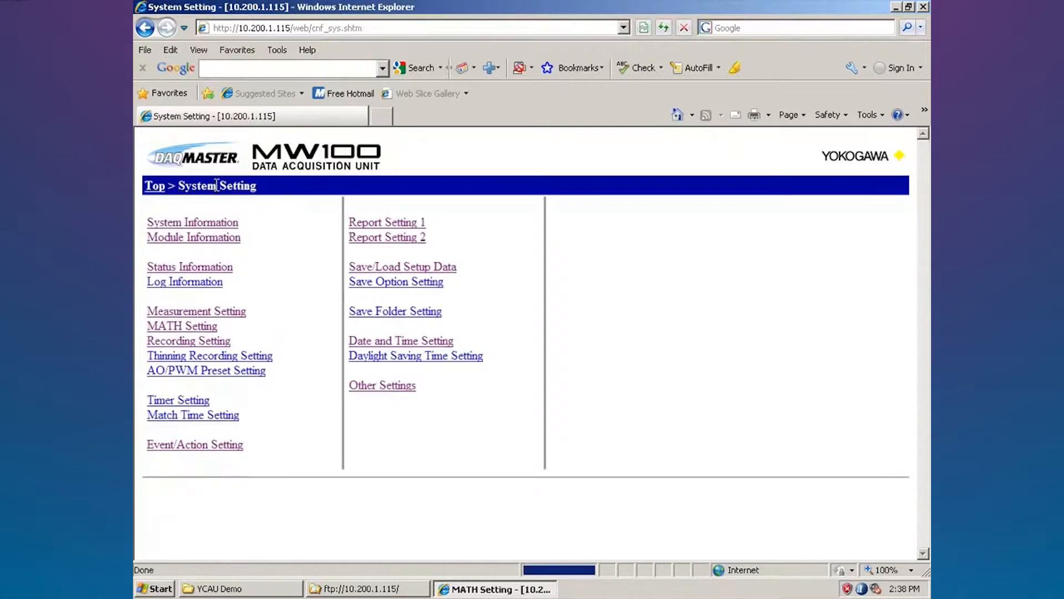
# Review the Recording Setting page with group 1 in Direct mode, examining the DIRECT data length, action and recording interval choices
pyautogui.click(201, 342)
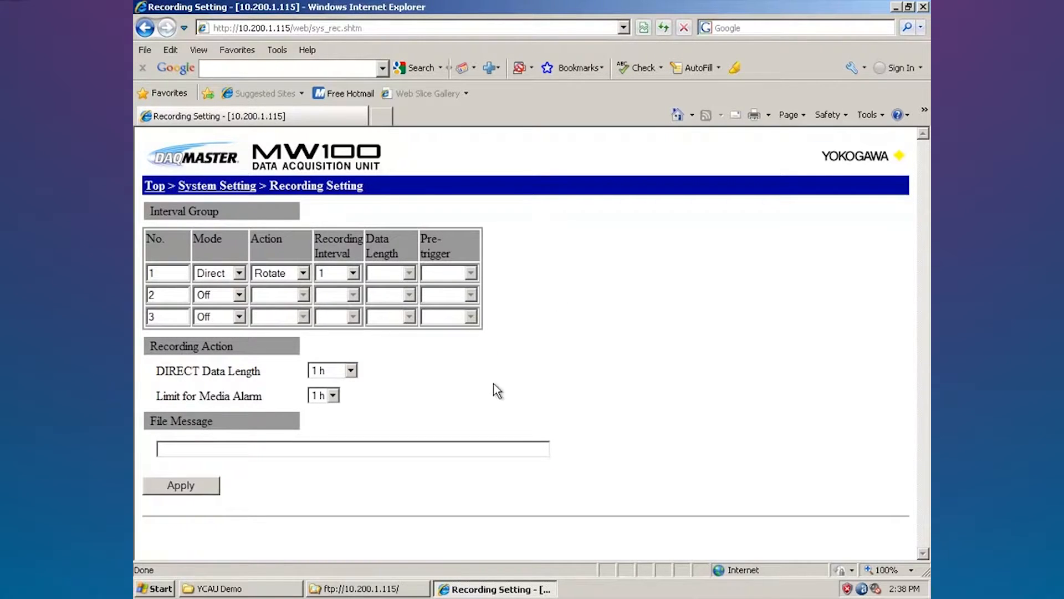
pyautogui.click(238, 273)
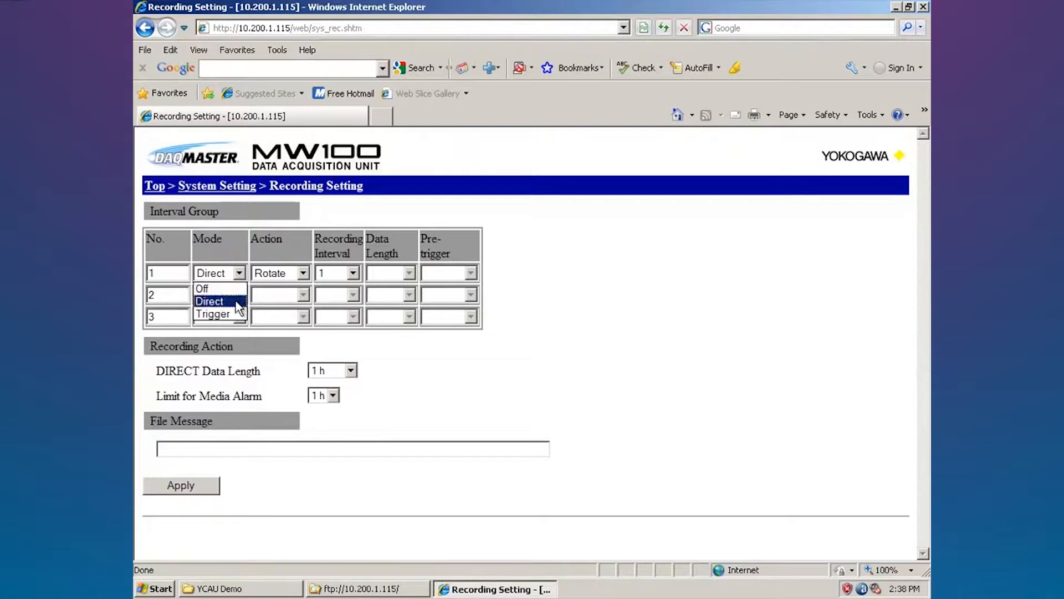
pyautogui.click(235, 299)
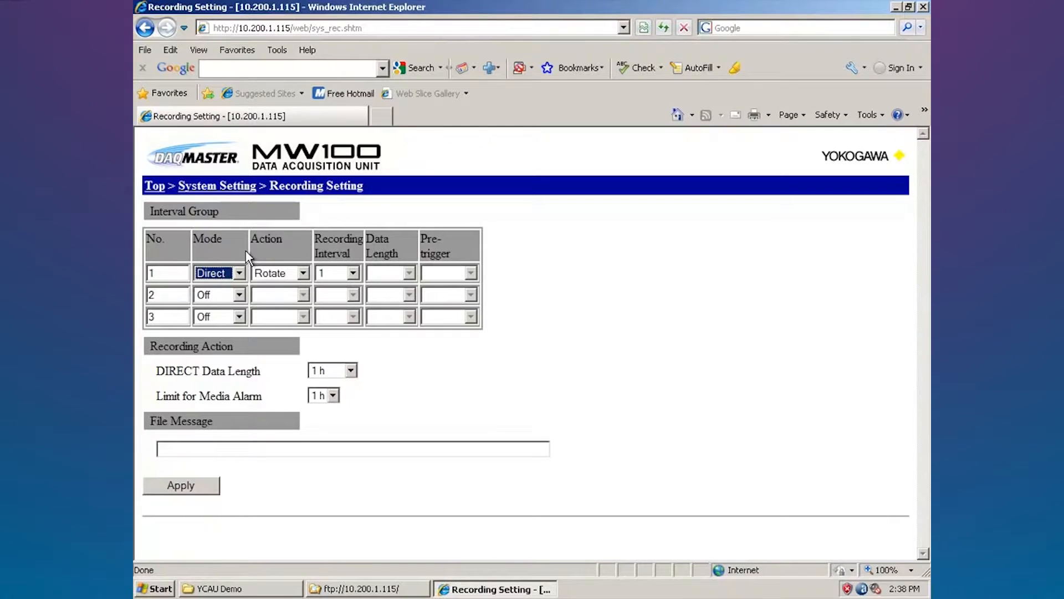
pyautogui.click(350, 374)
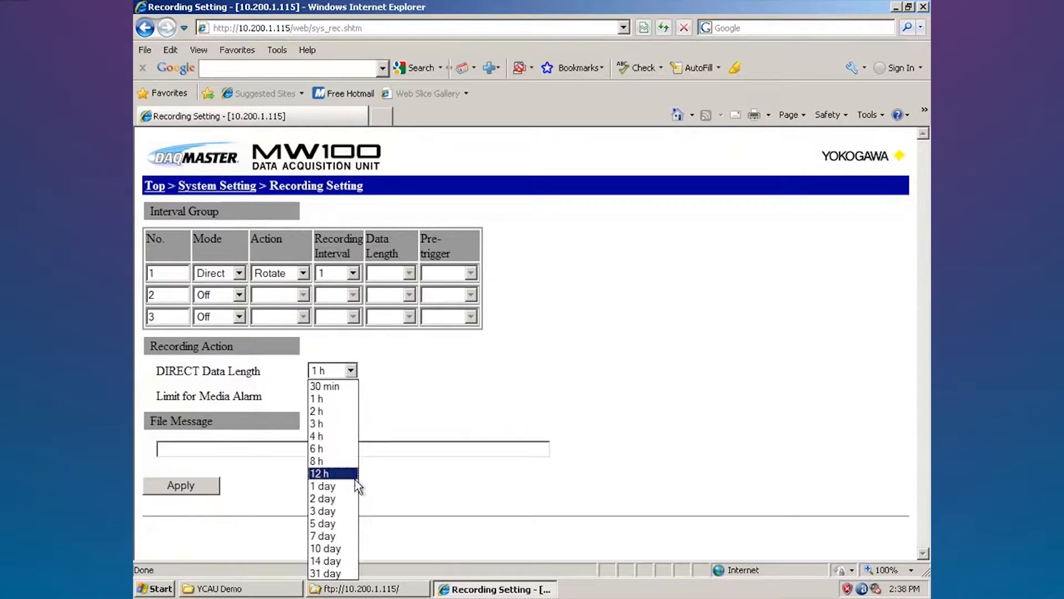
pyautogui.click(390, 416)
pyautogui.click(302, 273)
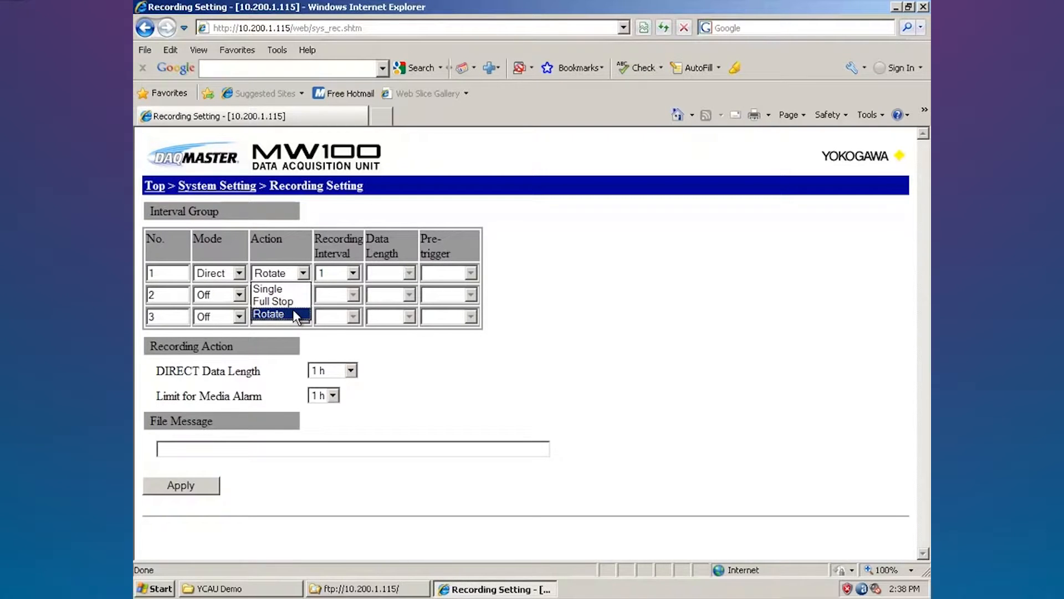
pyautogui.click(292, 232)
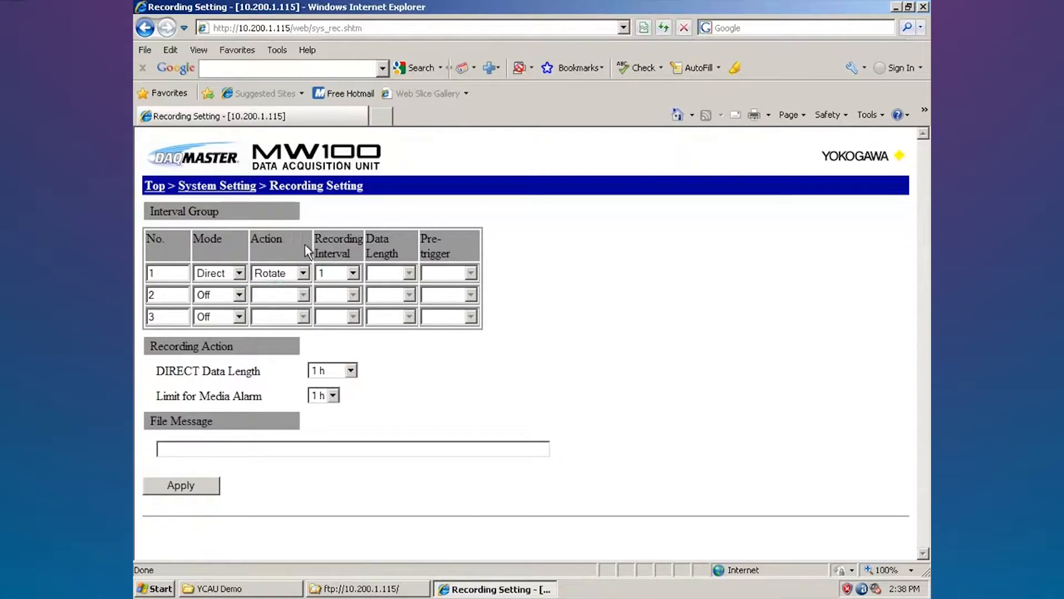
pyautogui.click(354, 274)
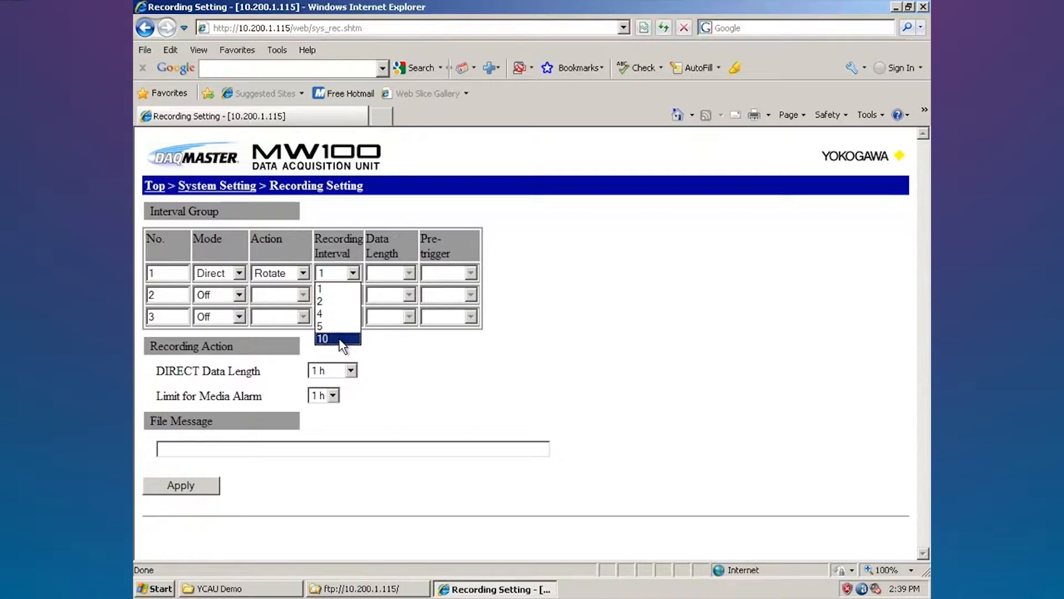
pyautogui.click(241, 252)
# Try Trigger mode for recording group 1, check the pre-trigger and recording interval choices, and return to System Setting without applying
pyautogui.click(240, 273)
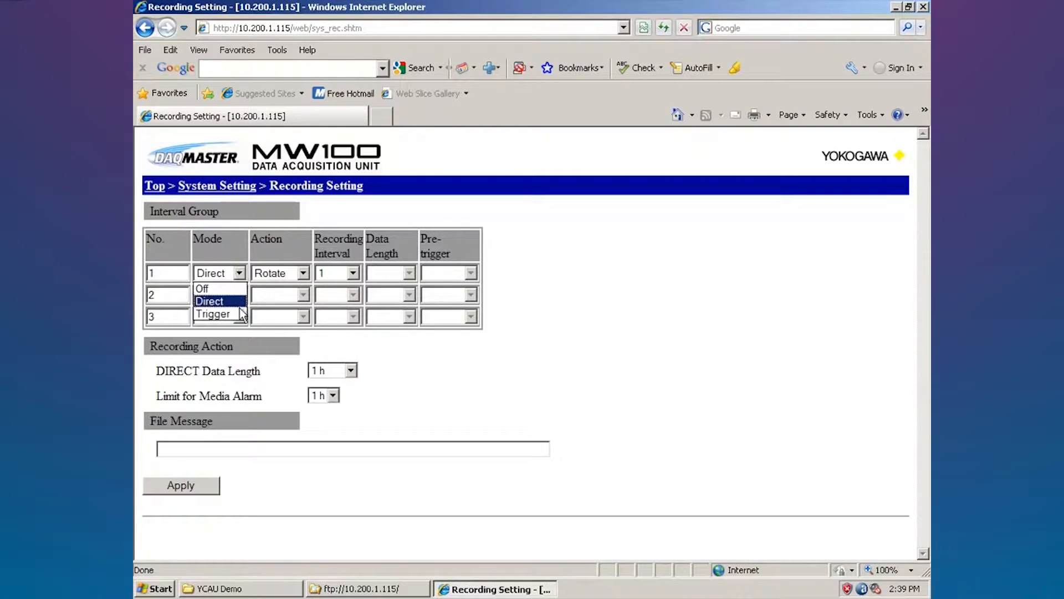
pyautogui.click(240, 312)
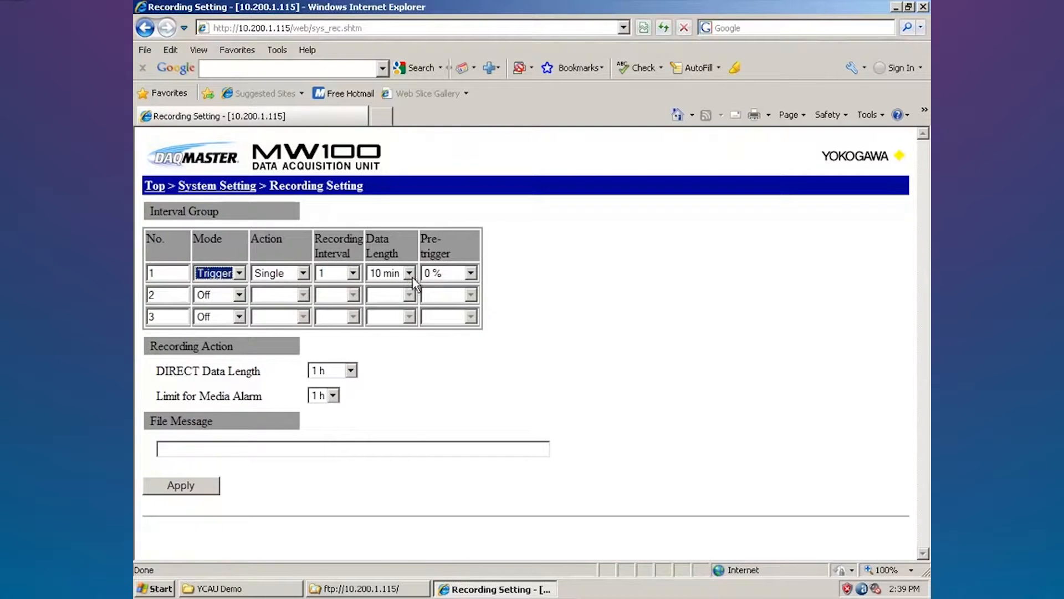
pyautogui.click(471, 277)
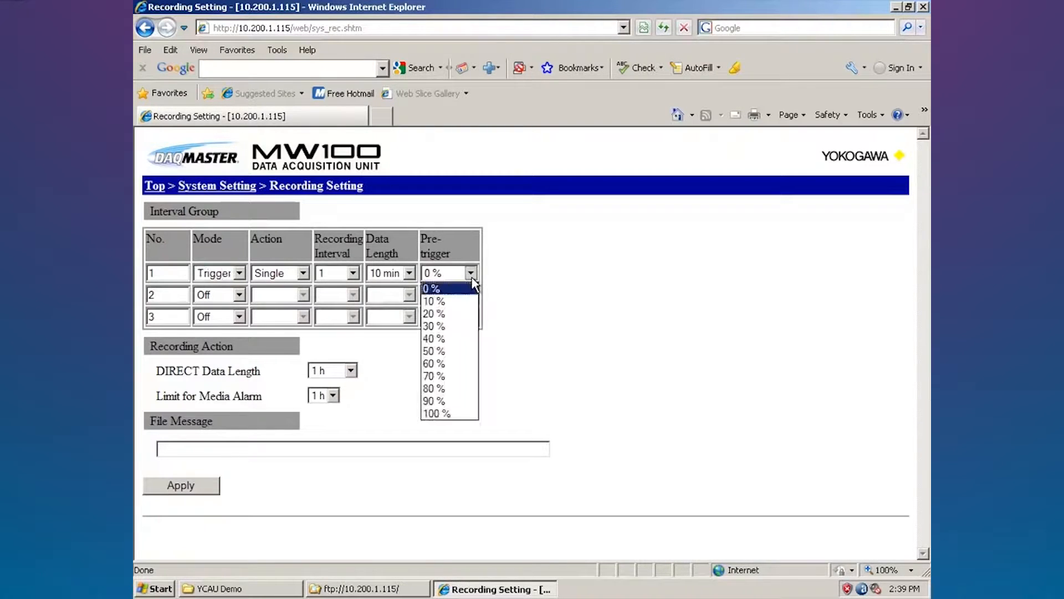
pyautogui.click(518, 264)
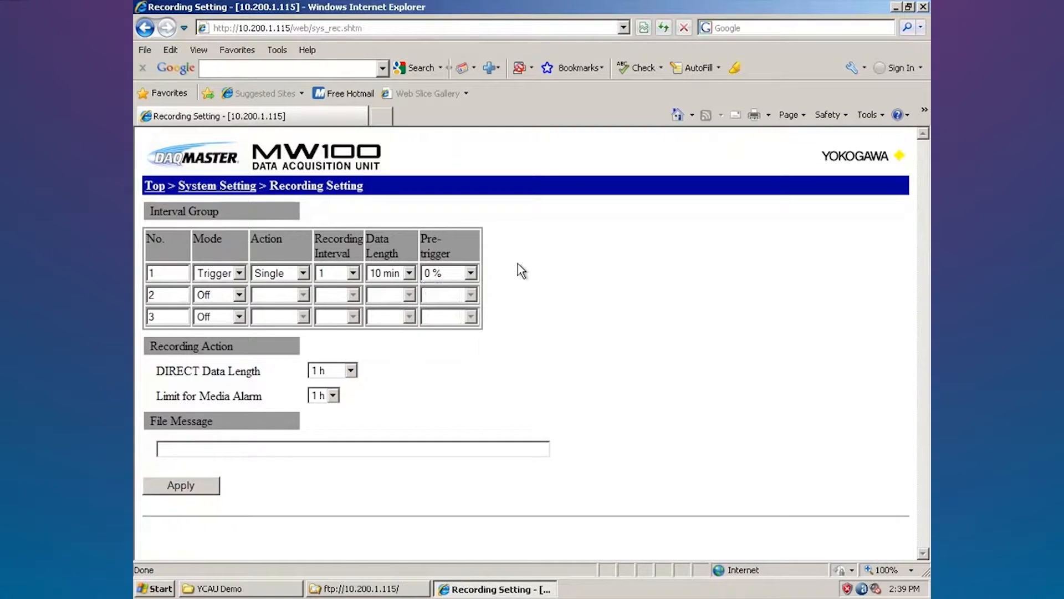
pyautogui.click(359, 274)
pyautogui.click(459, 233)
pyautogui.click(224, 190)
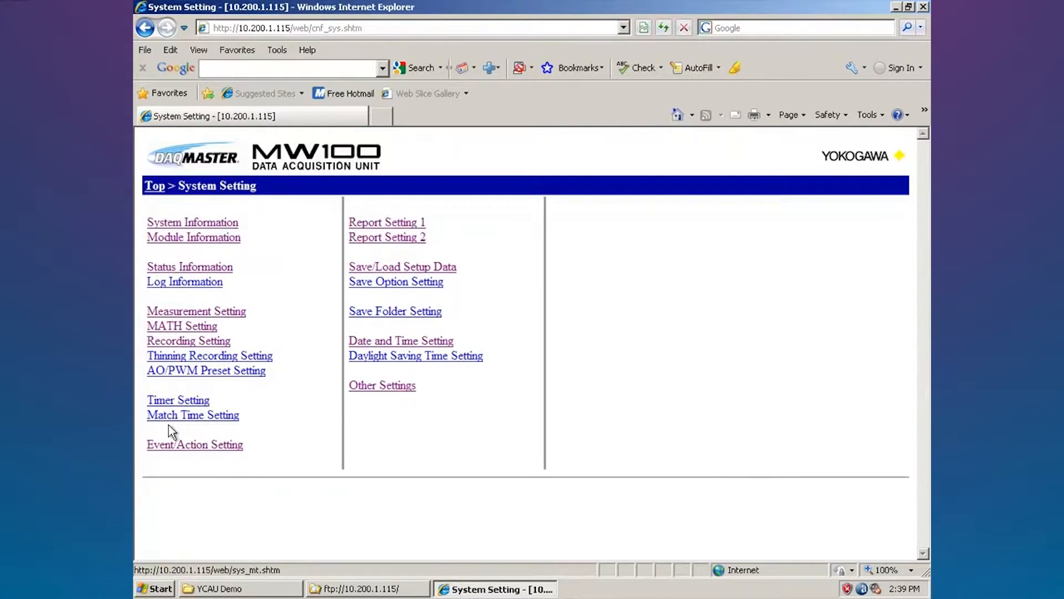
# Review the Event/Action Setting page, checking the event choices for entry 03 and the detection choices for entry 02
pyautogui.click(173, 445)
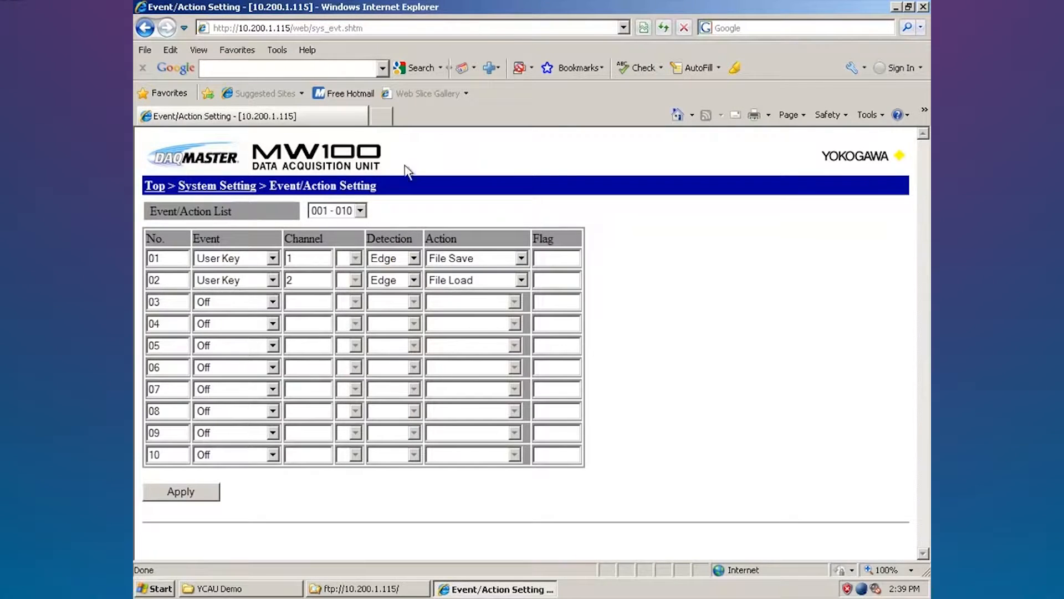
pyautogui.click(272, 300)
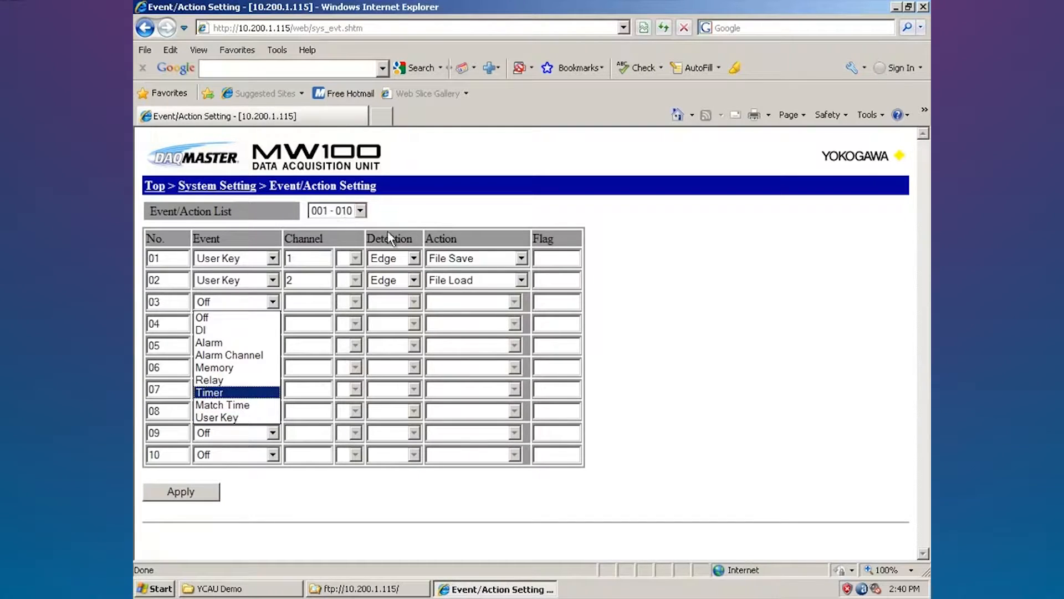
pyautogui.click(416, 206)
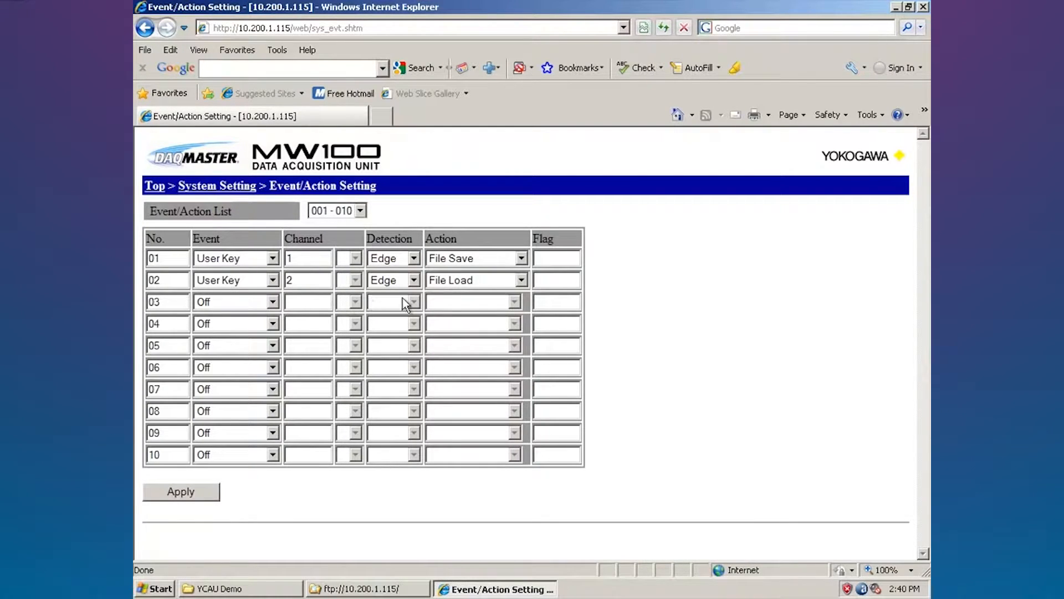
pyautogui.click(410, 279)
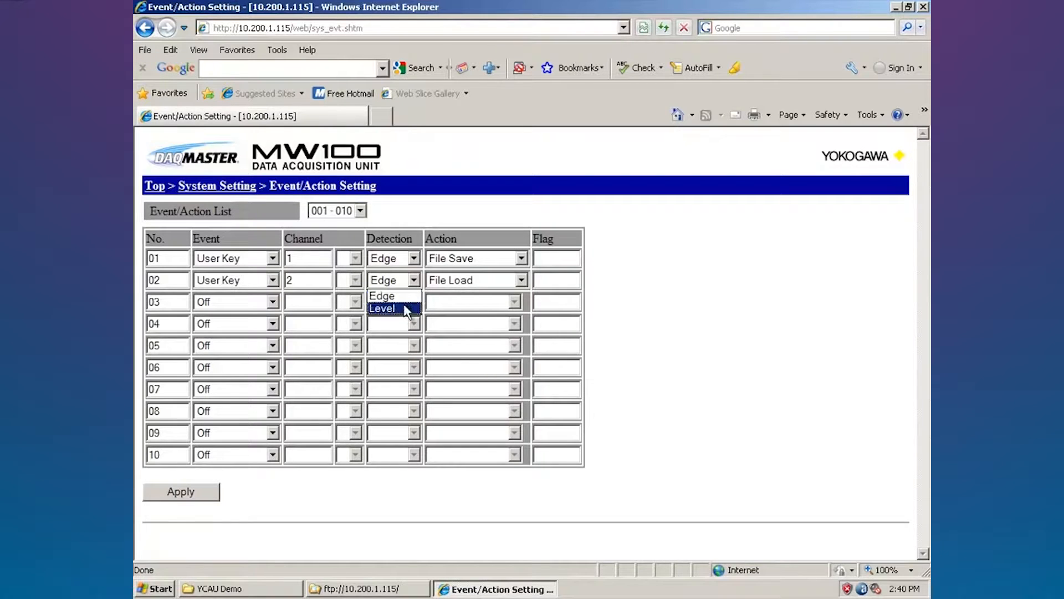
pyautogui.click(468, 205)
# Examine the full list of action choices for event/action entry 02 and return to System Setting without applying
pyautogui.click(520, 281)
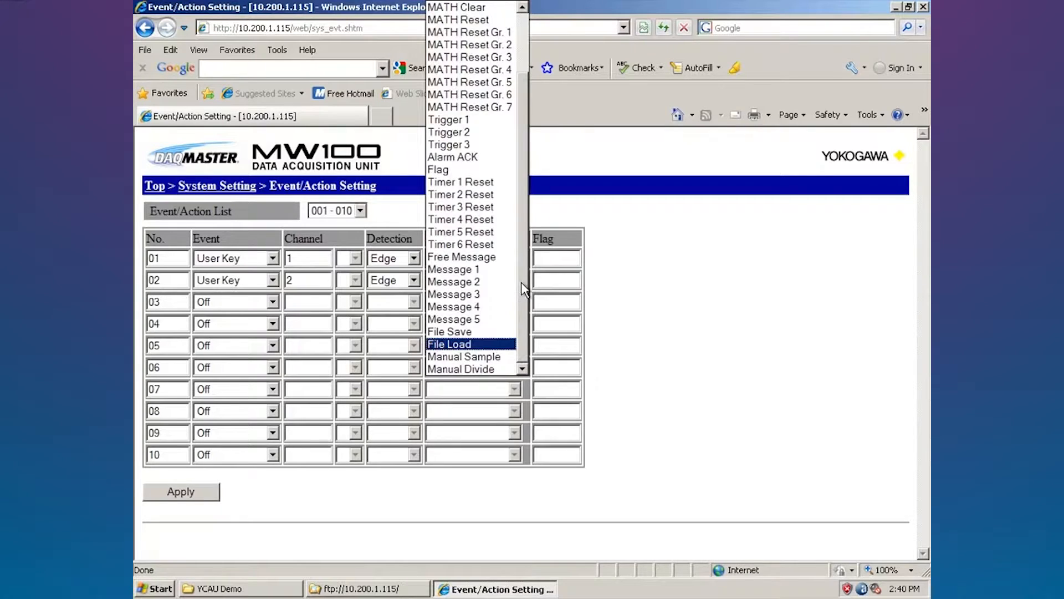
pyautogui.scroll(2, 513, 209)
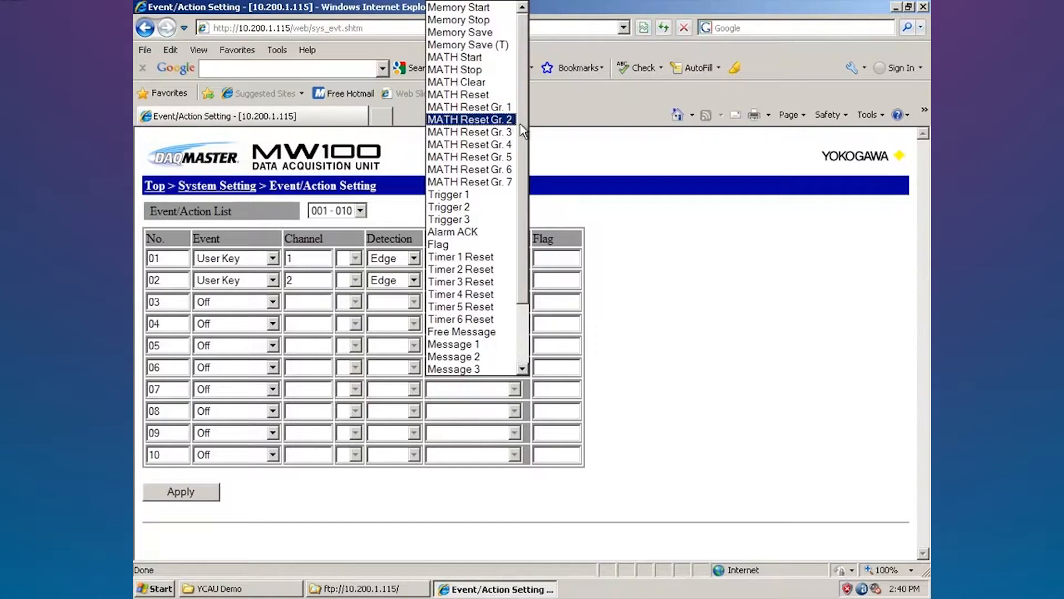
pyautogui.scroll(-1, 520, 124)
pyautogui.scroll(-2, 520, 147)
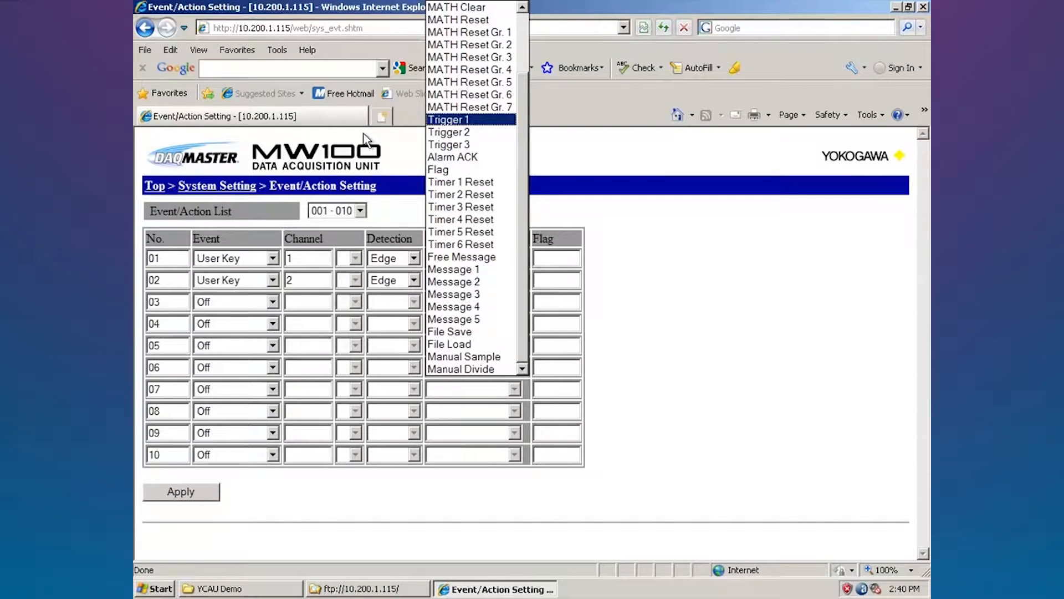
pyautogui.click(209, 191)
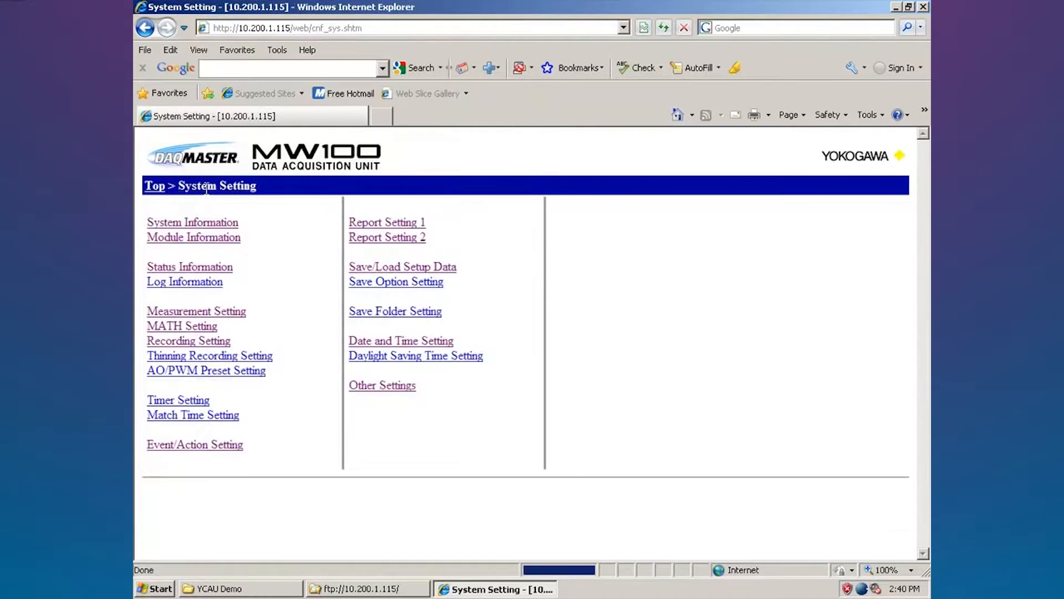
# Review the Report Setting 1 and Report Setting 2 pages and return to System Setting
pyautogui.click(404, 224)
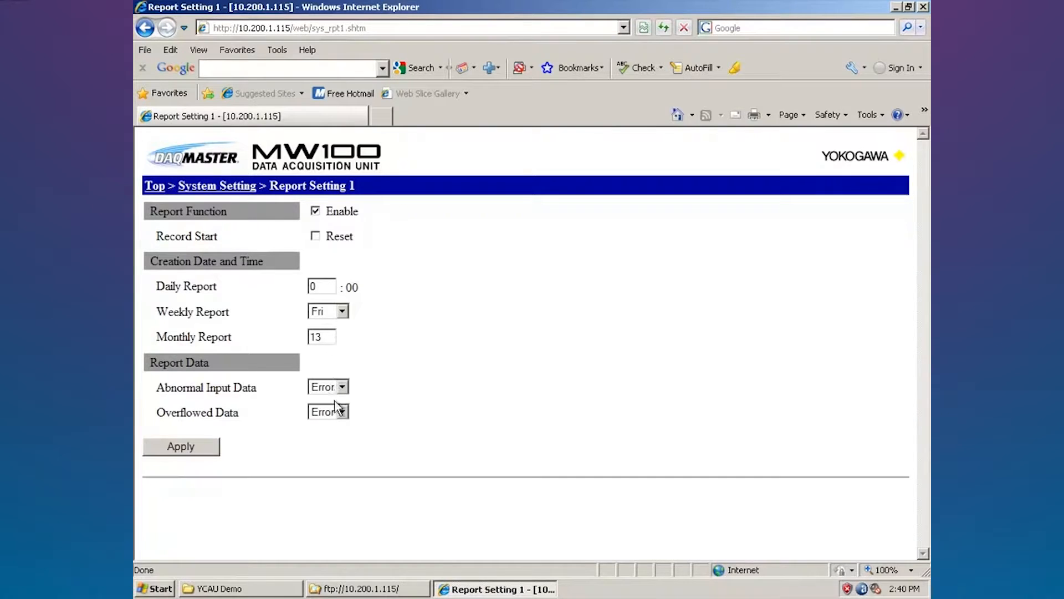
pyautogui.click(242, 188)
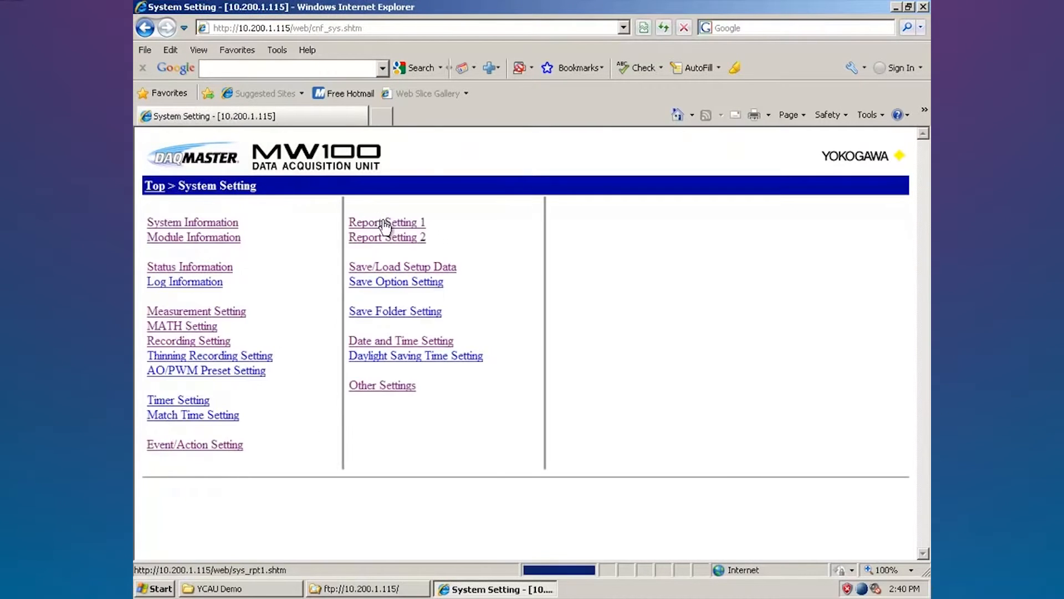
pyautogui.click(386, 234)
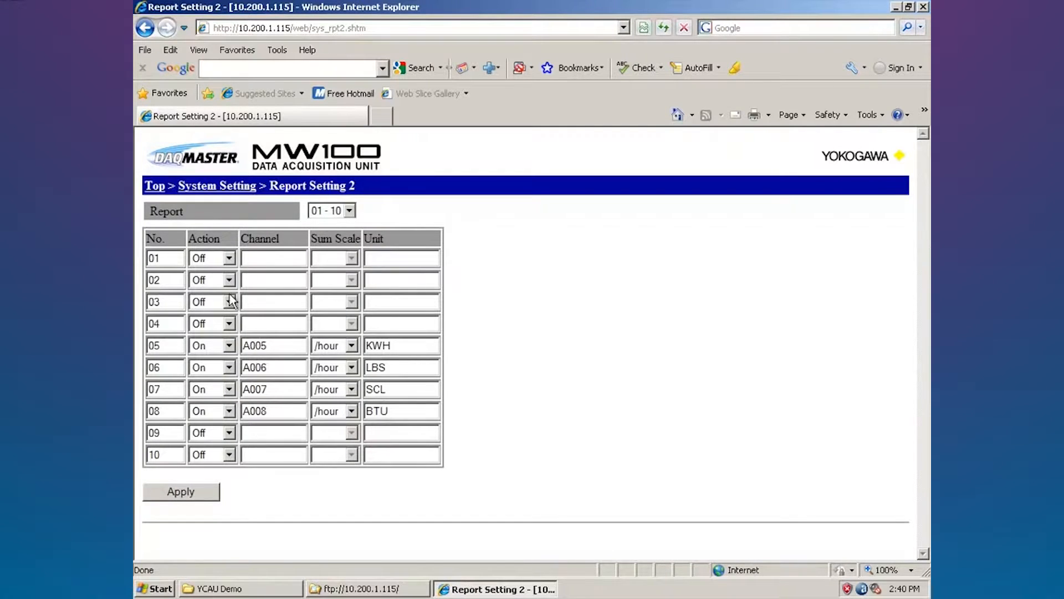
pyautogui.click(214, 185)
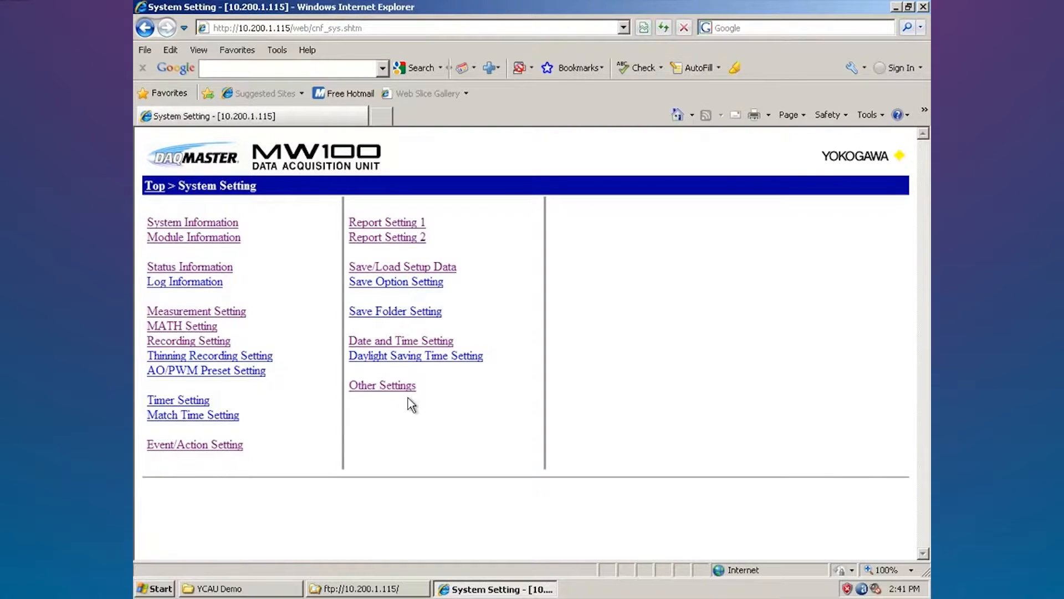
# Review the Other Settings page, checking the unit number and the temperature unit choices, and return to System Setting
pyautogui.click(394, 385)
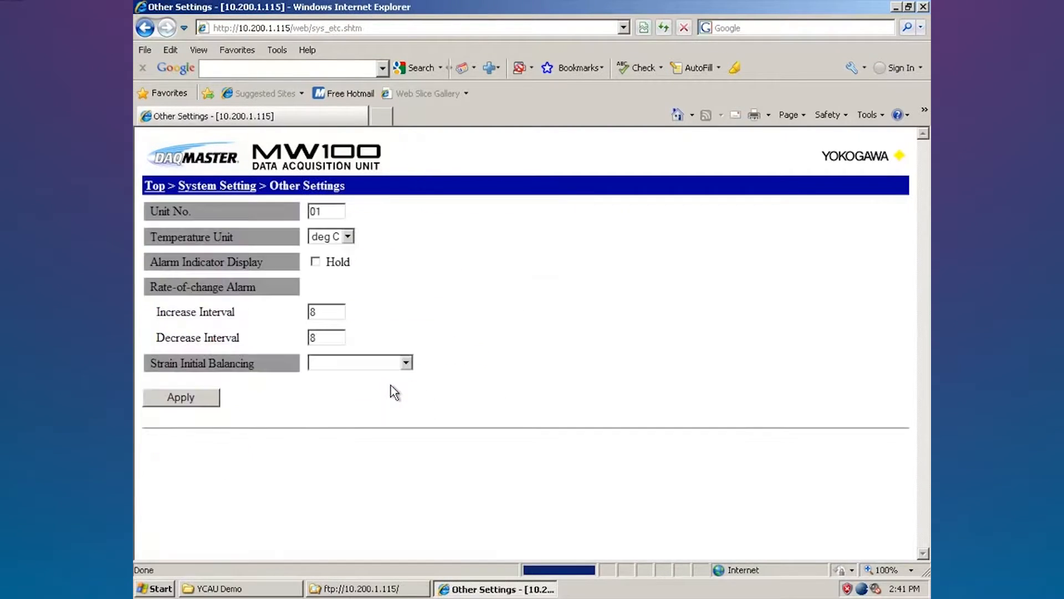
pyautogui.doubleClick(322, 212)
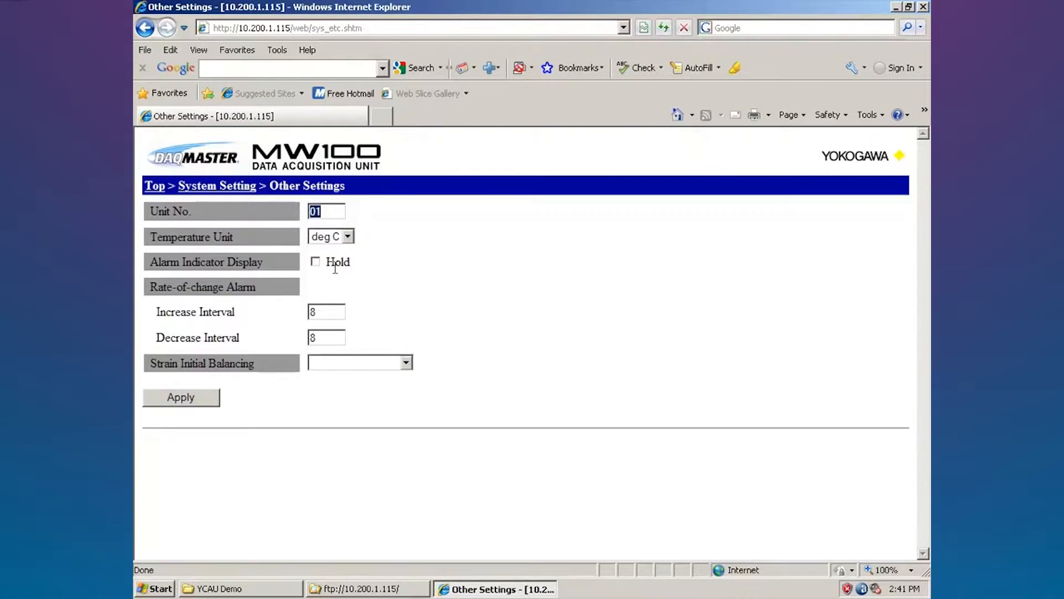
pyautogui.click(348, 237)
pyautogui.click(386, 233)
pyautogui.click(200, 185)
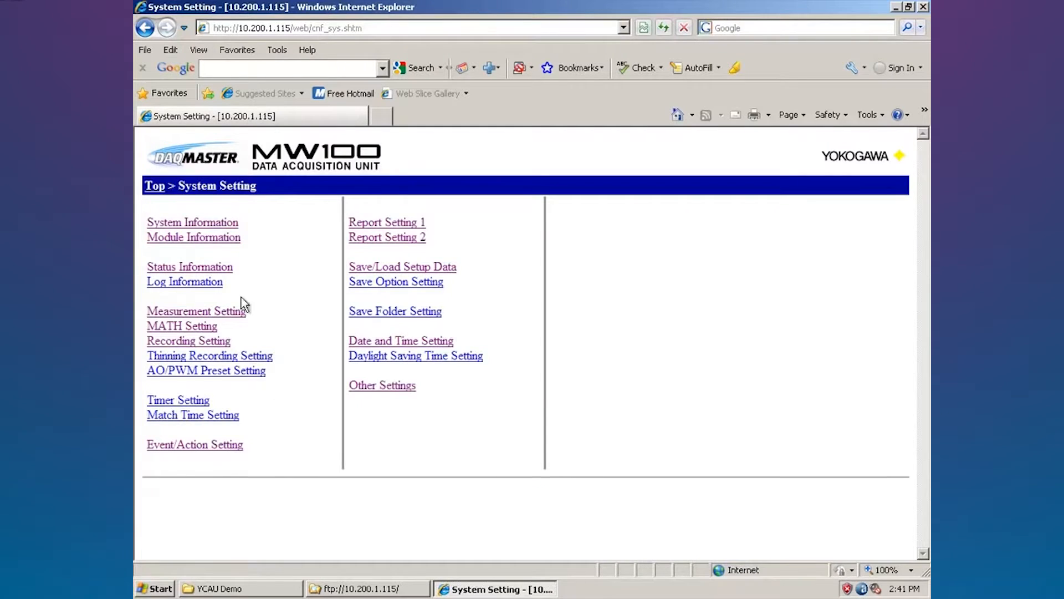
# Go back to the Top page and open the AI/DI Channel Setting page from Channel Setting
pyautogui.click(160, 185)
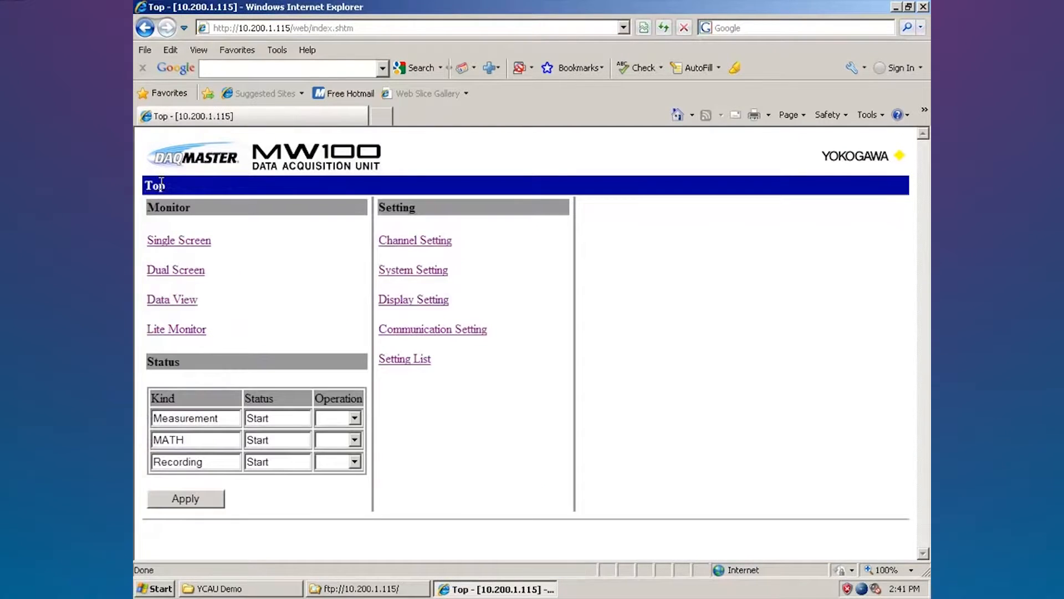
pyautogui.click(443, 244)
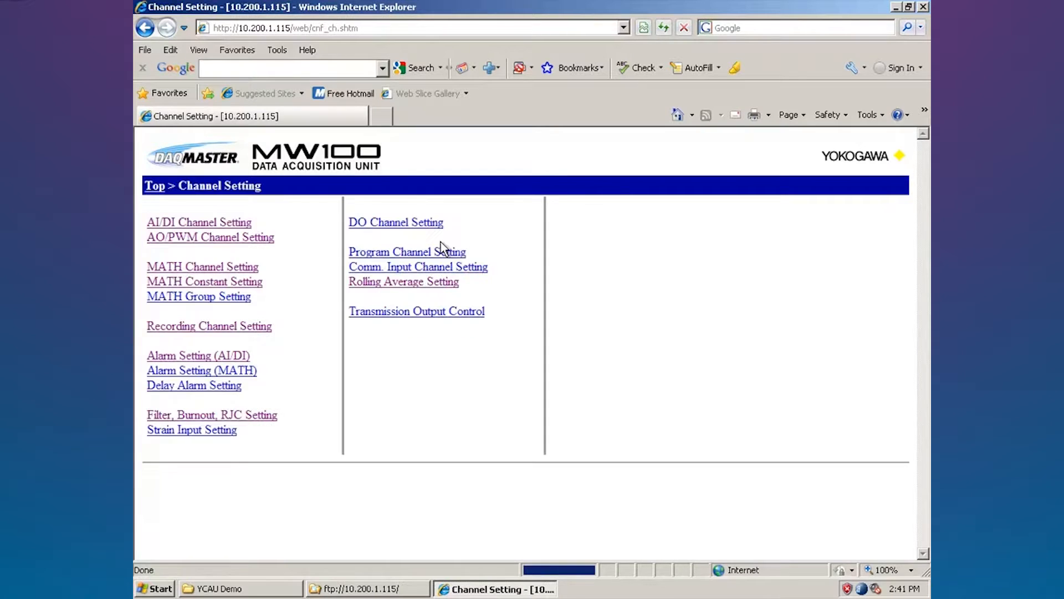
pyautogui.click(235, 224)
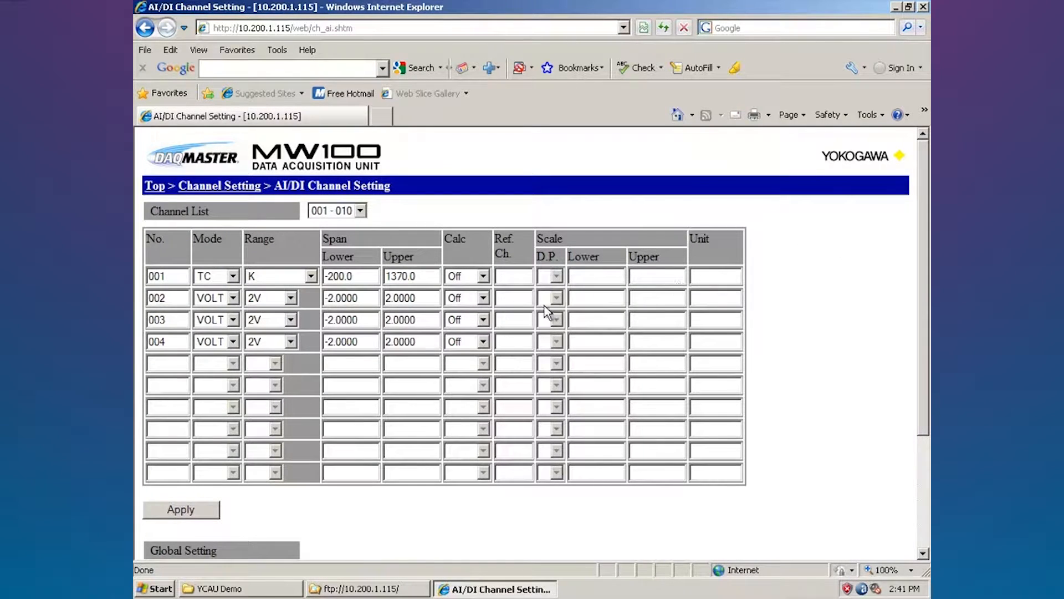
# Try VOLT and TC modes for channel 001, checking the range choices offered by each mode
pyautogui.click(232, 276)
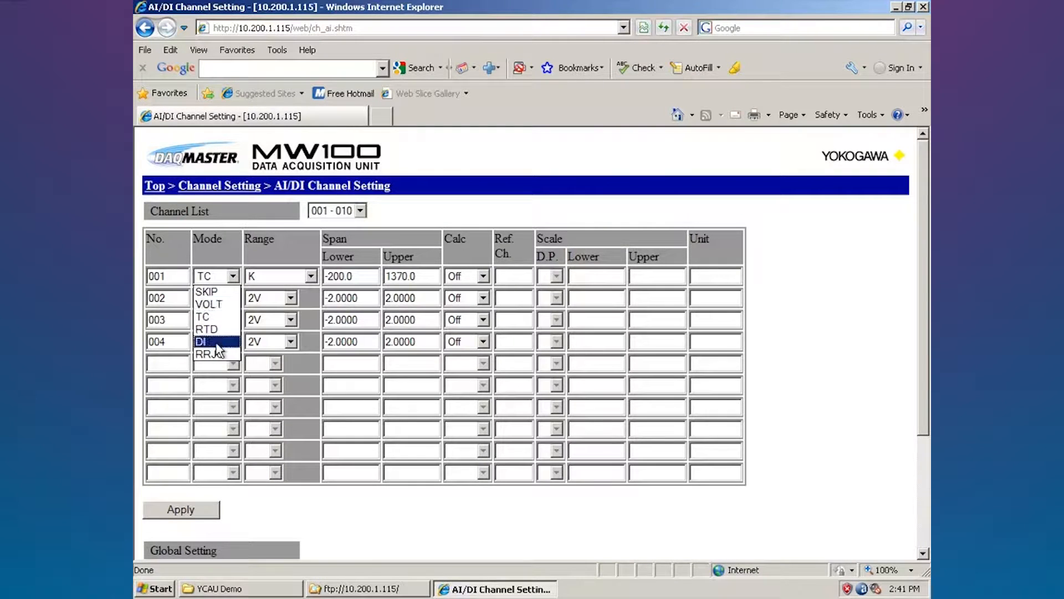
pyautogui.click(219, 304)
pyautogui.click(291, 276)
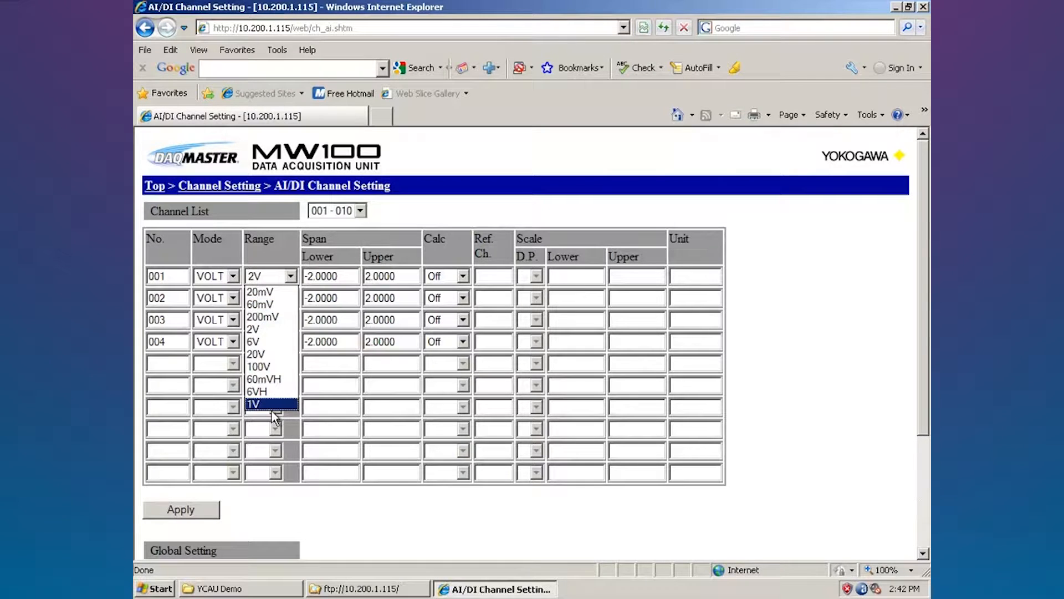
pyautogui.click(234, 276)
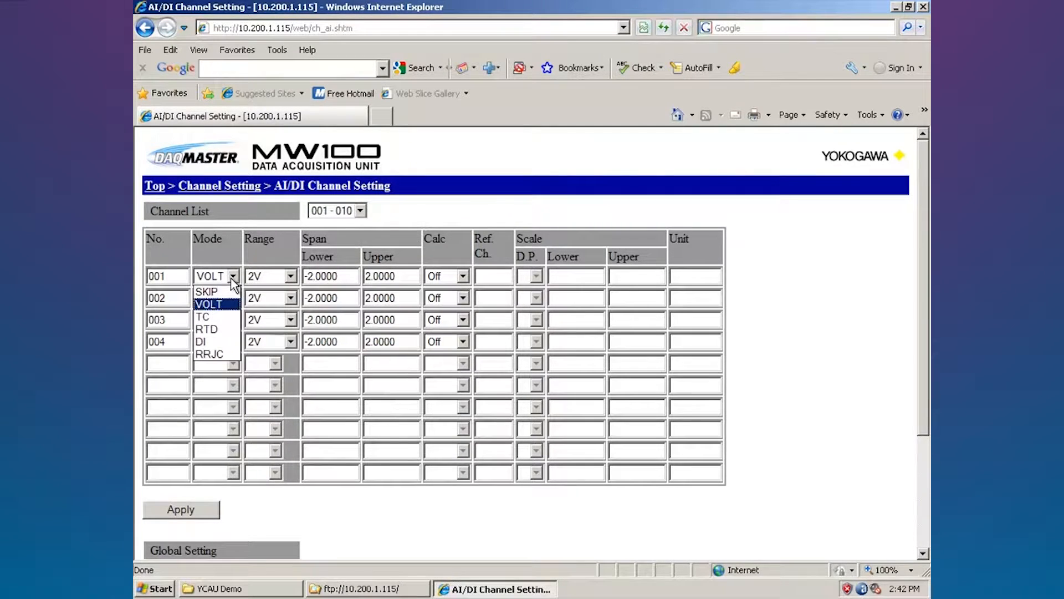
pyautogui.click(224, 310)
pyautogui.click(312, 277)
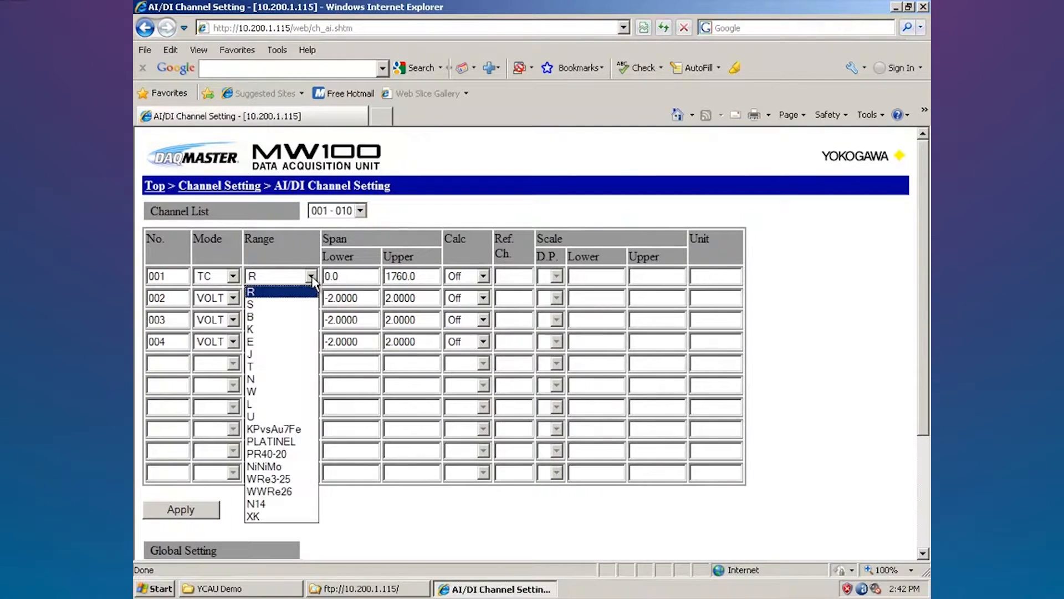
pyautogui.click(294, 245)
# Try RTD and DI modes for channel 001, checking the range choices offered by each mode
pyautogui.click(232, 273)
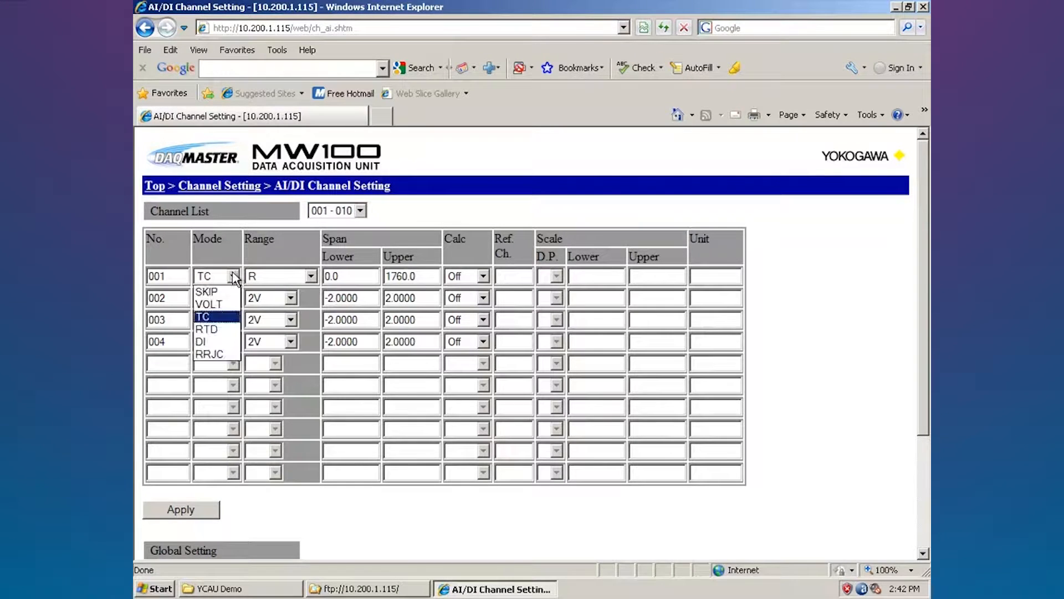
pyautogui.click(226, 331)
pyautogui.click(325, 275)
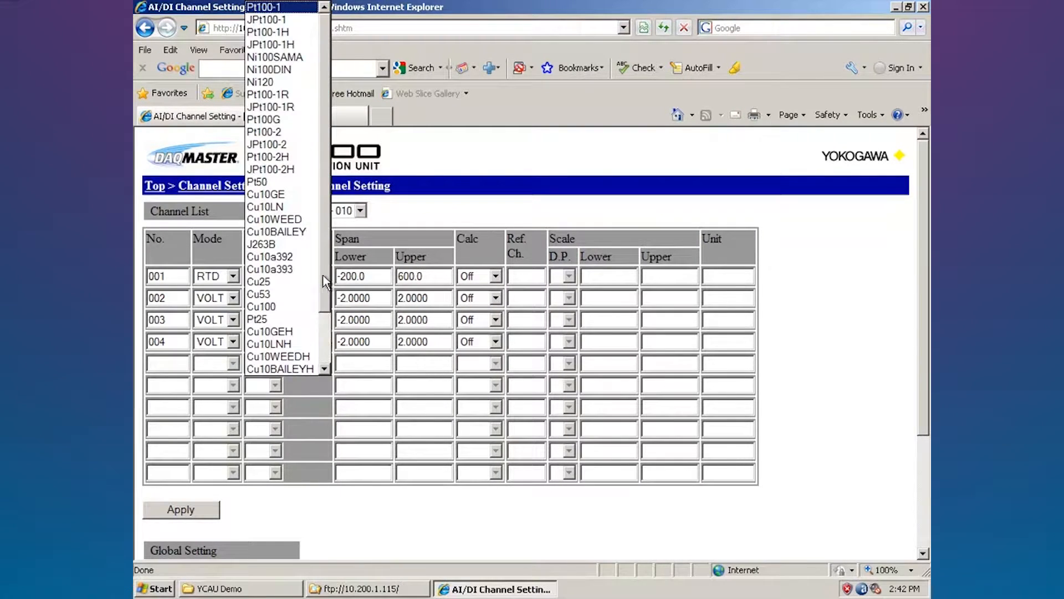
pyautogui.moveTo(324, 275); pyautogui.dragTo(312, 235)
pyautogui.click(221, 248)
pyautogui.click(233, 276)
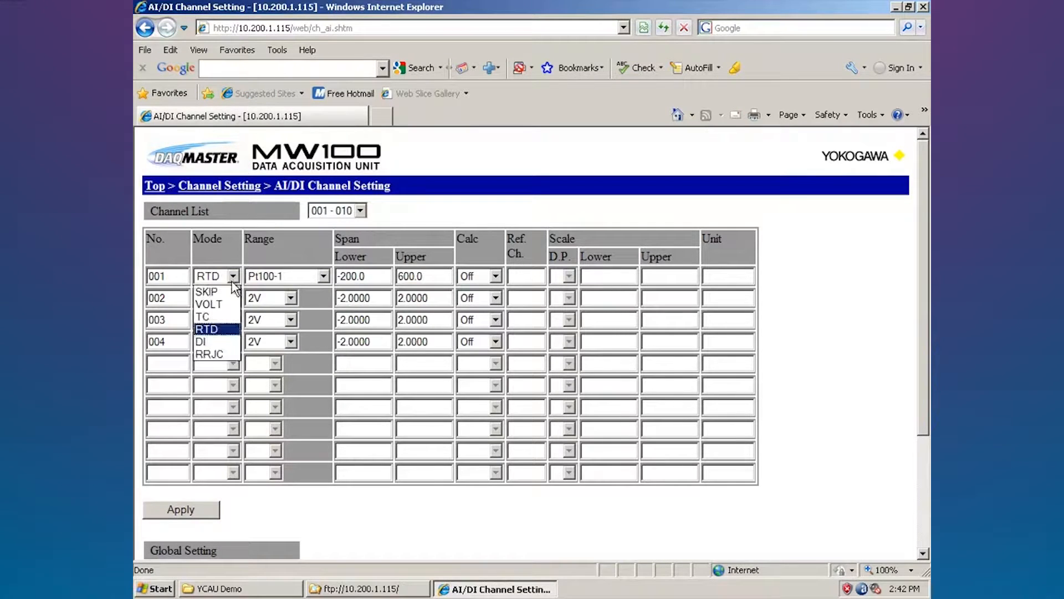
pyautogui.click(221, 341)
pyautogui.click(307, 276)
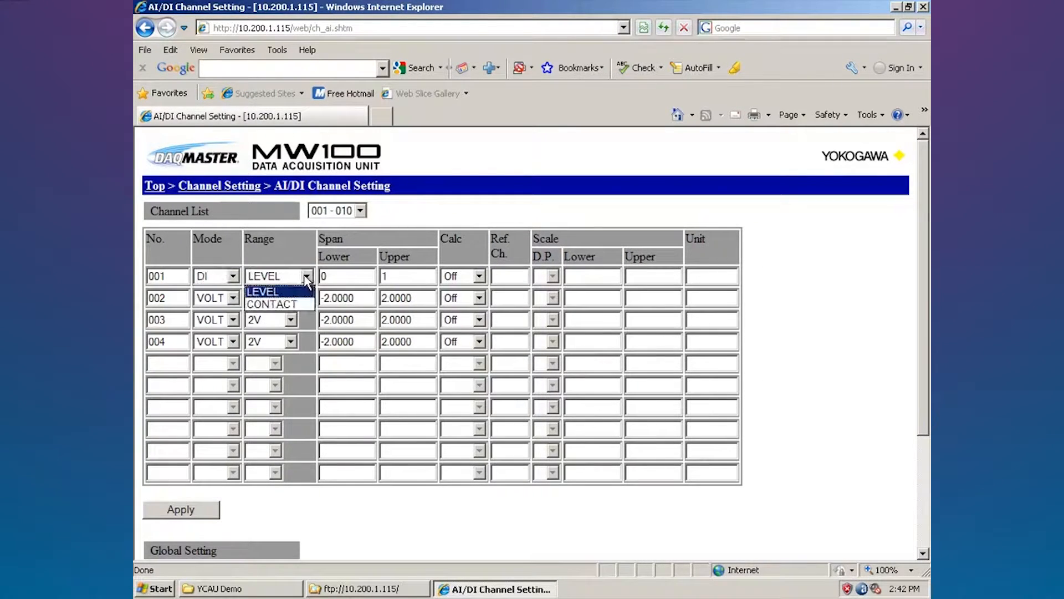
# Try RRJC mode with its range choices and SKIP mode for channel 001, and switch the channel back to TC
pyautogui.click(232, 276)
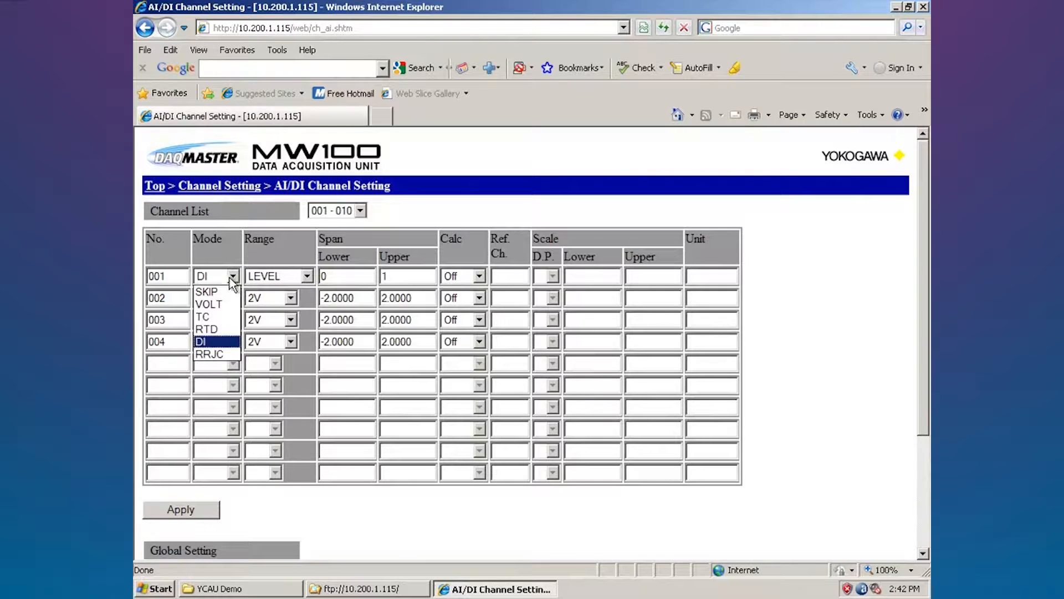
pyautogui.click(228, 354)
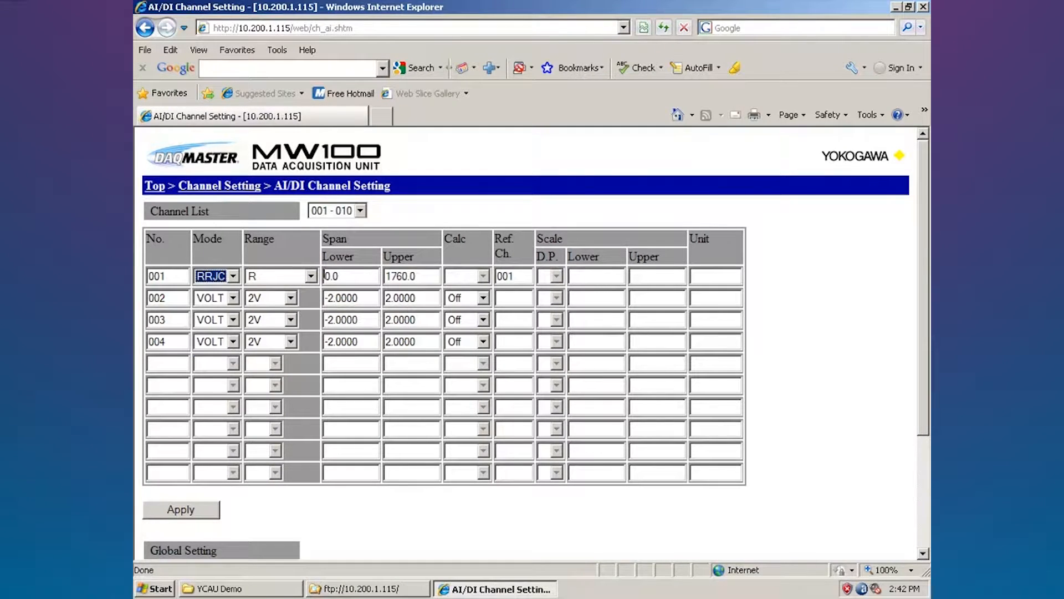
pyautogui.click(312, 276)
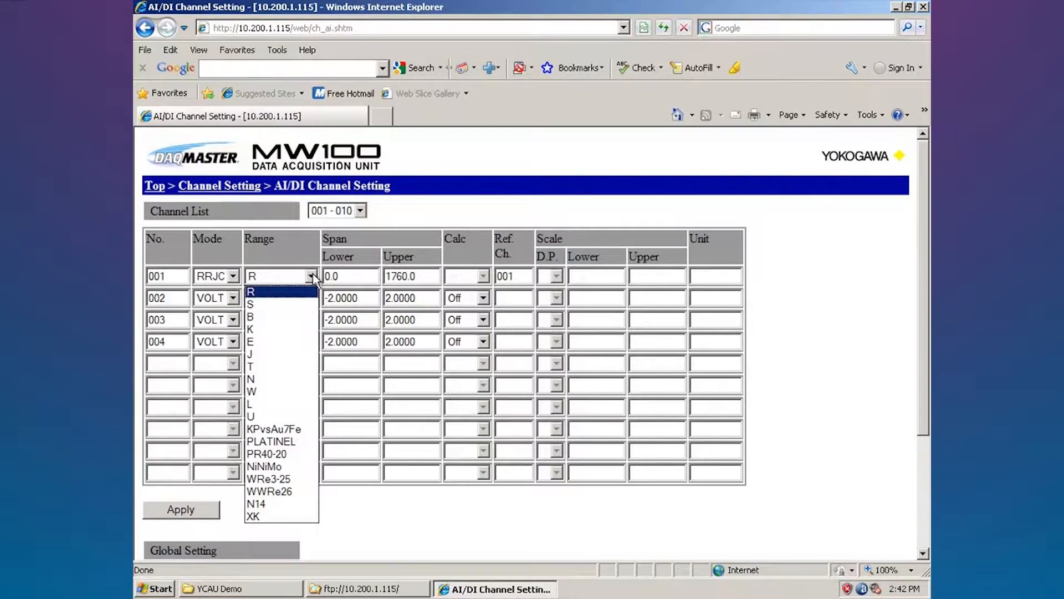
pyautogui.click(233, 276)
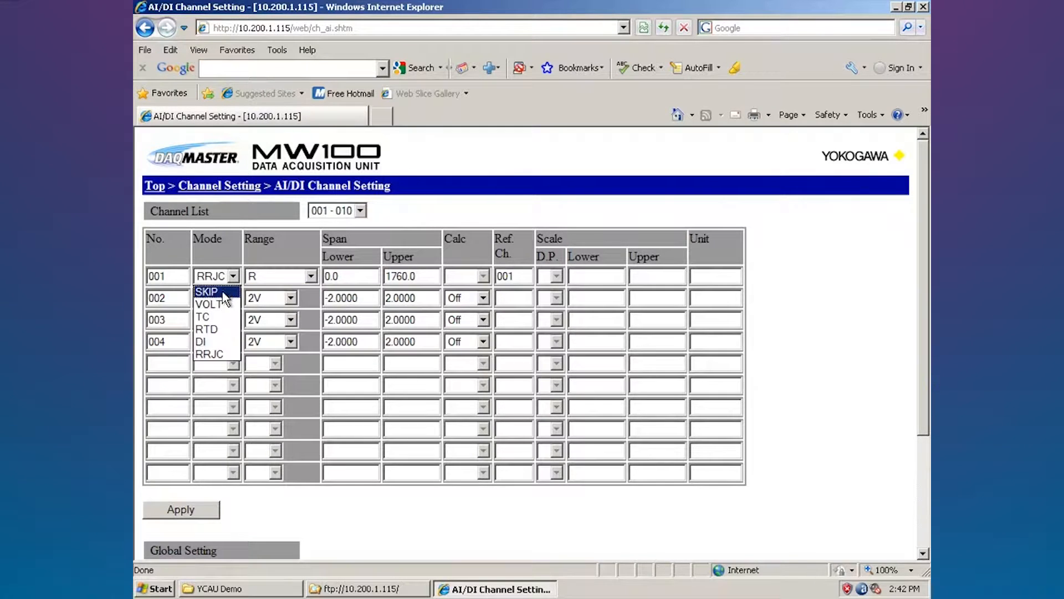
pyautogui.click(223, 292)
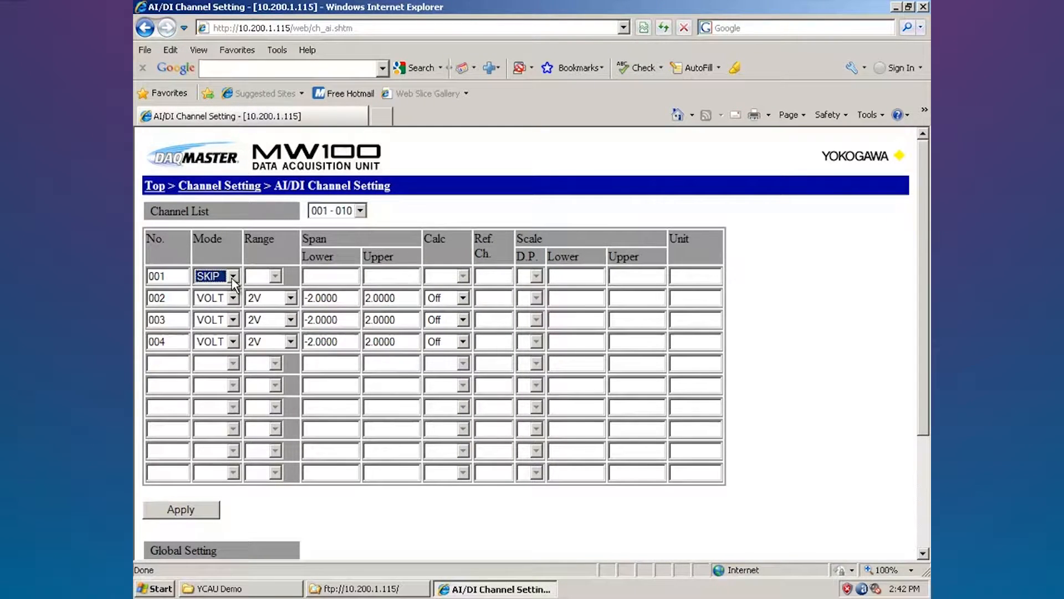
pyautogui.click(233, 276)
pyautogui.click(222, 317)
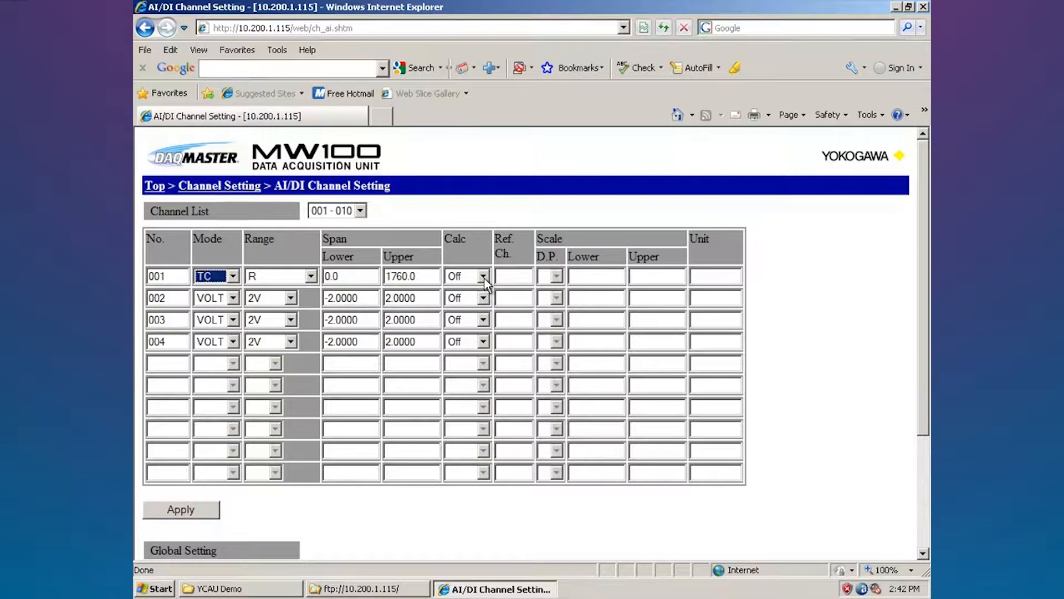
# Leave the AI/DI page without applying and examine the expression of channel A001 on the MATH Channel Setting page
pyautogui.click(231, 186)
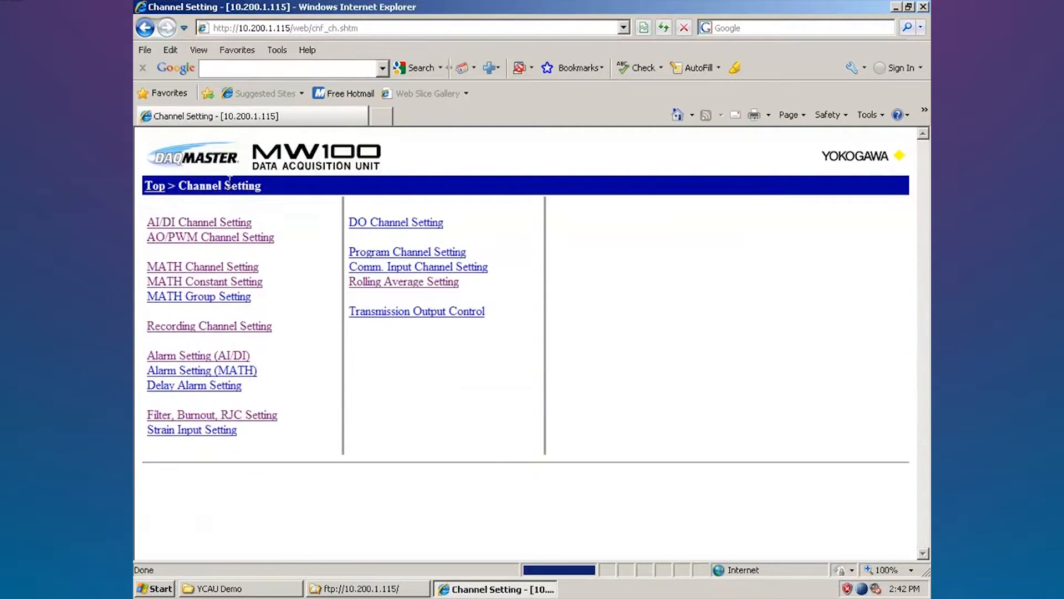
pyautogui.click(227, 268)
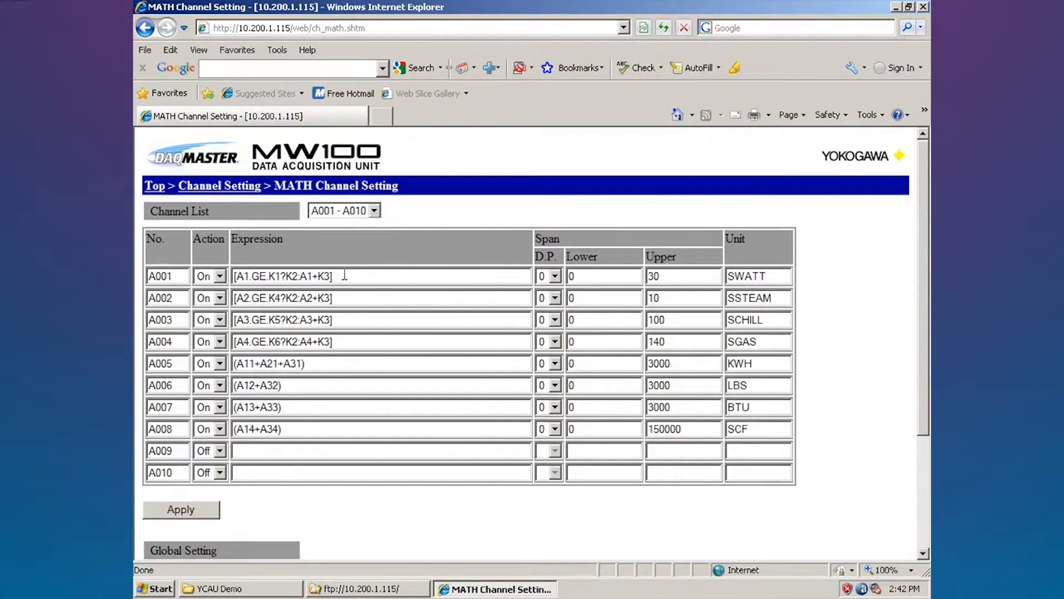
pyautogui.moveTo(344, 275); pyautogui.dragTo(231, 277)
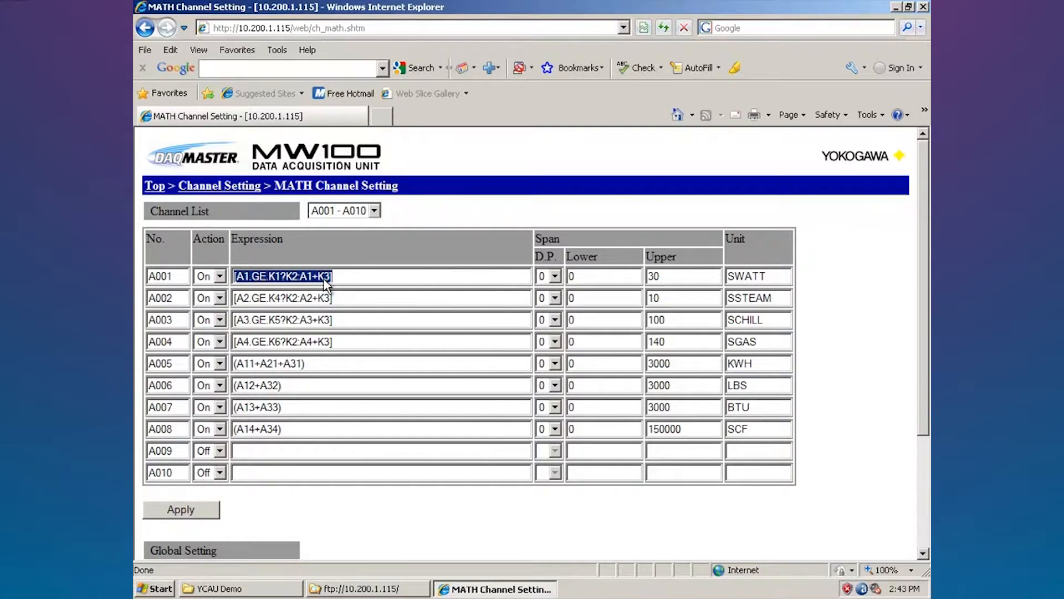
# Leave the MATH channel expressions and review constants K01 to K10 on the MATH Constant Setting page, returning to Channel Setting
pyautogui.click(300, 409)
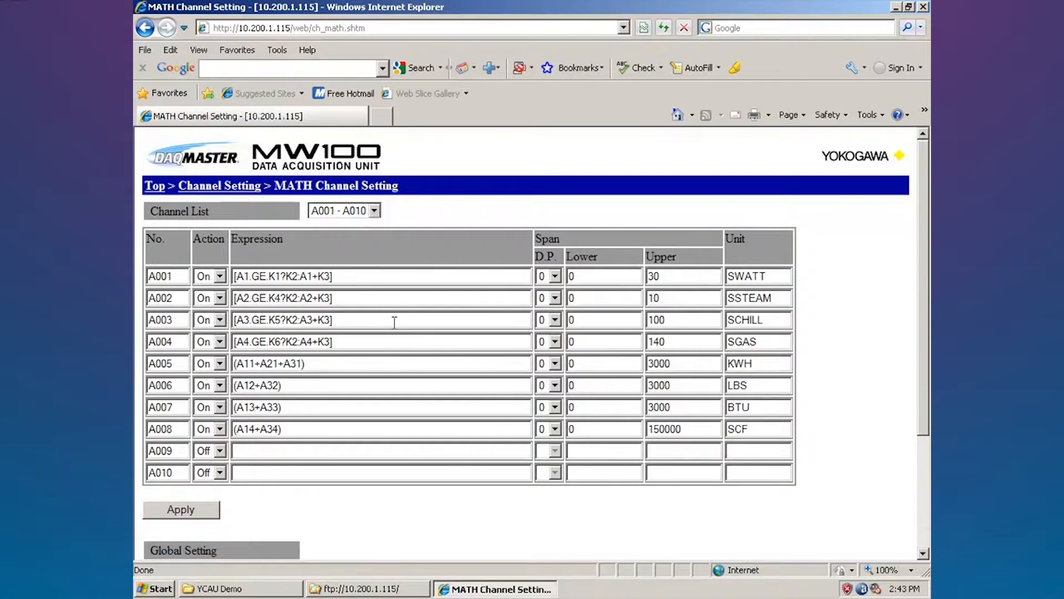
pyautogui.click(222, 187)
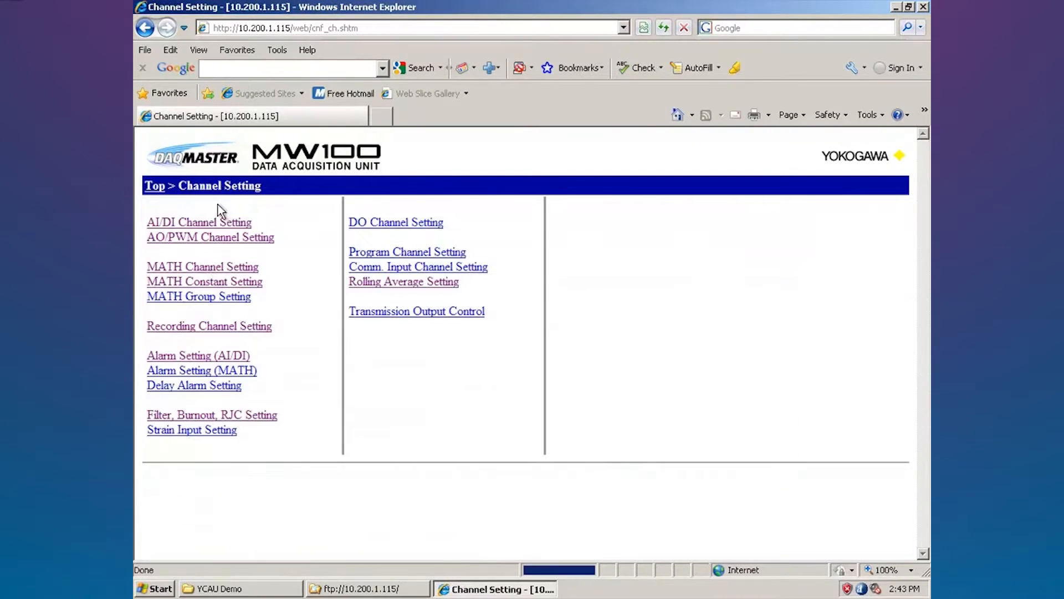
pyautogui.click(221, 286)
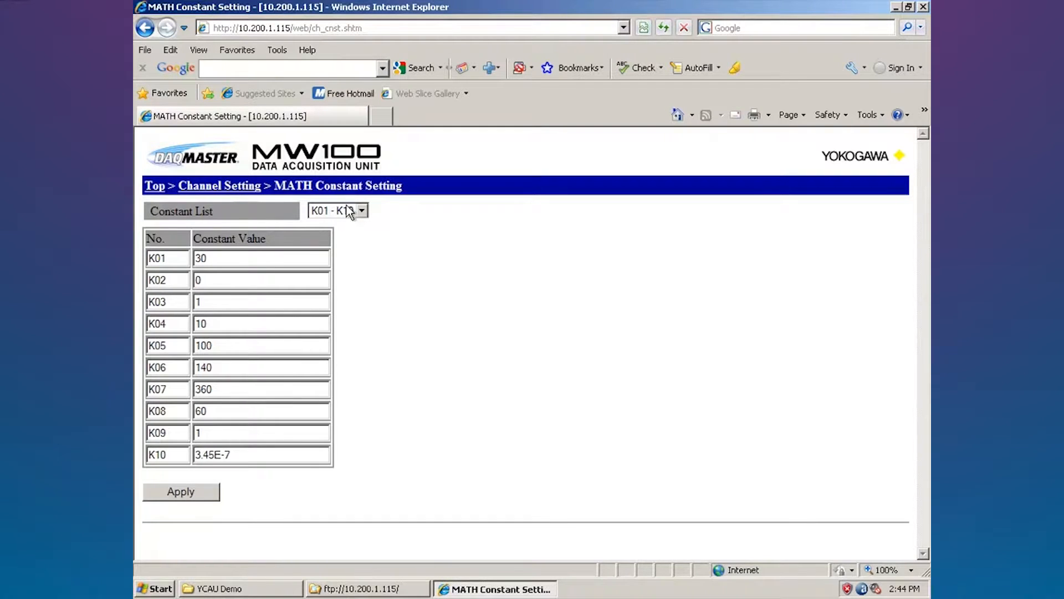
pyautogui.click(229, 189)
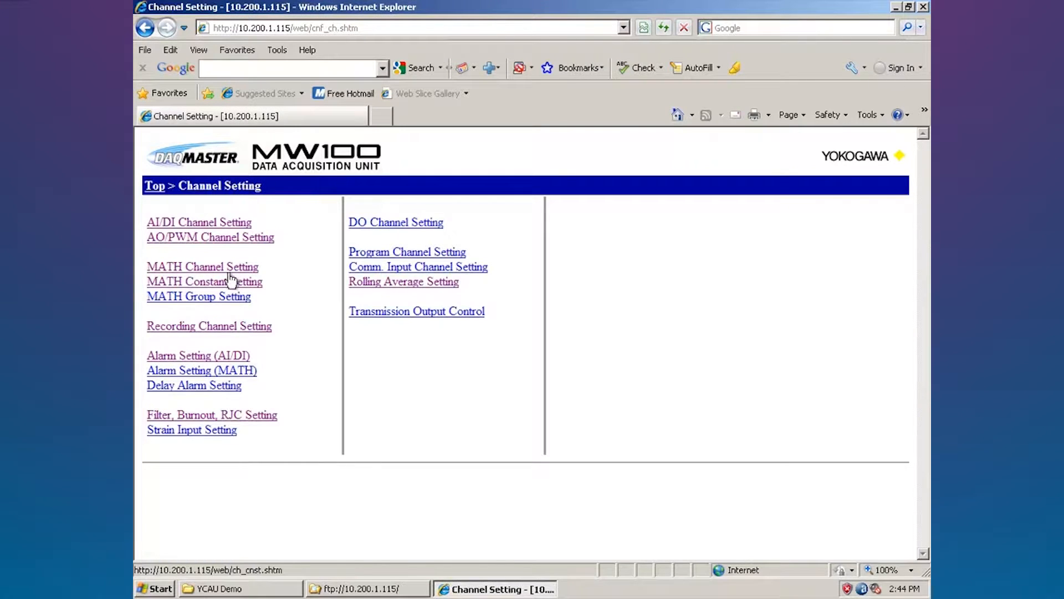
# Review the record, thinning record and manual sample settings of channels A001 - A010 on the Recording Channel Setting page
pyautogui.click(237, 327)
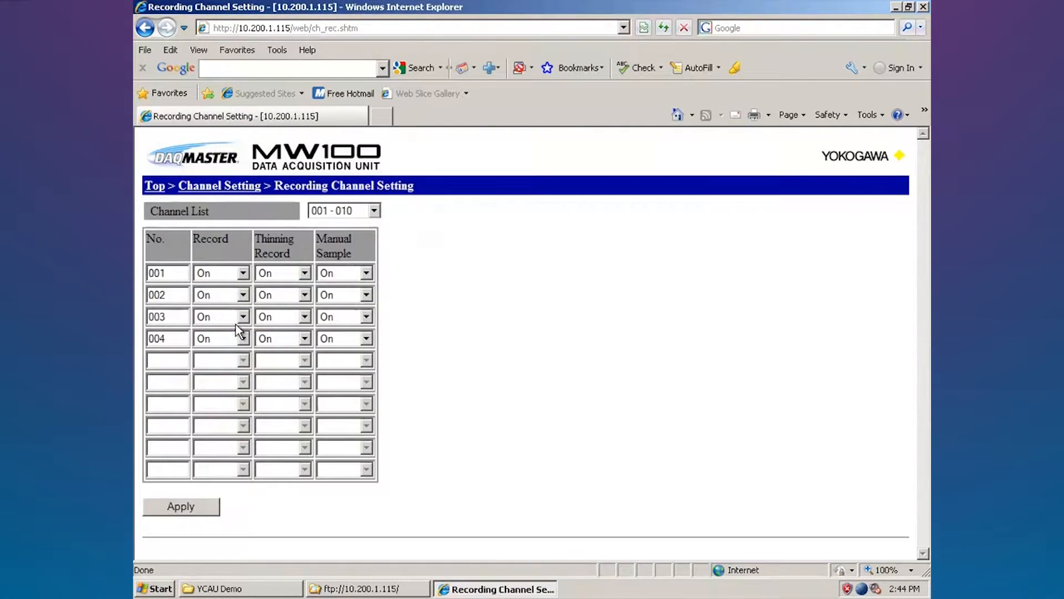
pyautogui.click(372, 211)
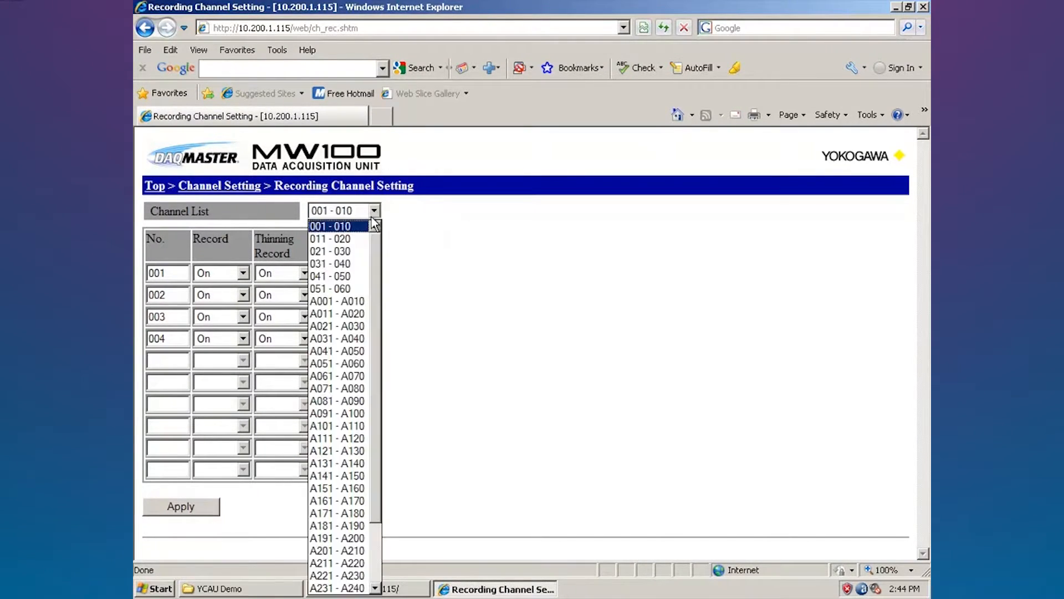
pyautogui.click(353, 302)
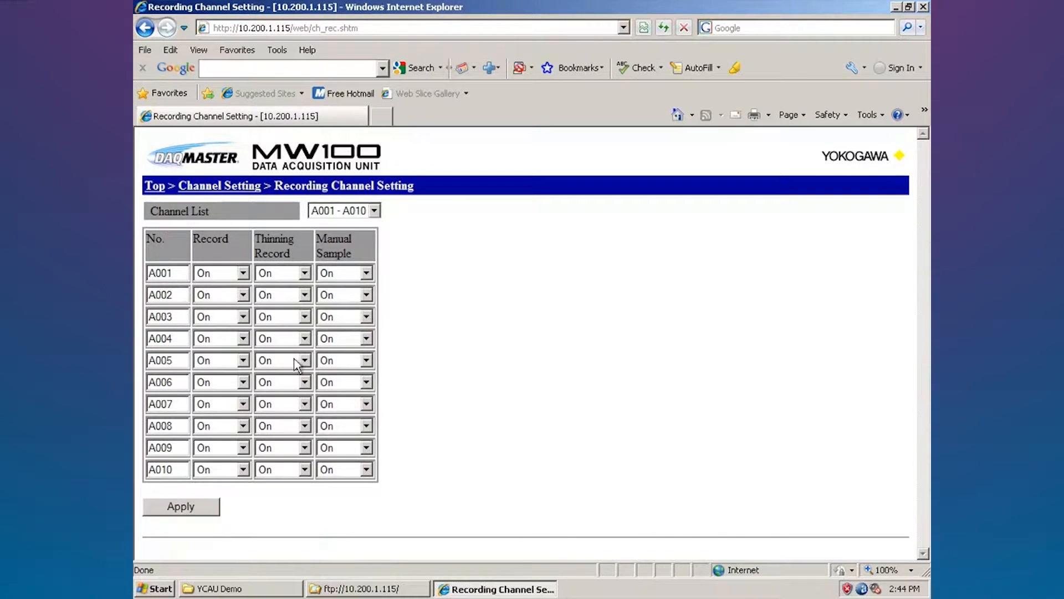
pyautogui.click(215, 190)
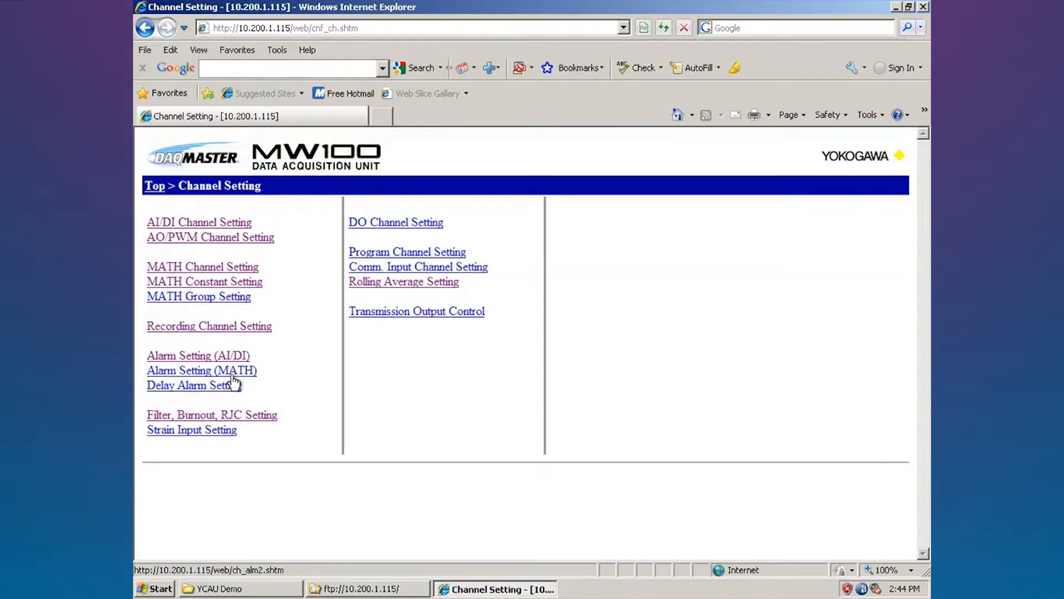
# Check the alarm types offered for channel 001's alarm 1 under Alarm Setting (AI/DI), and review the Filter, Burnout, RJC Setting page
pyautogui.click(228, 360)
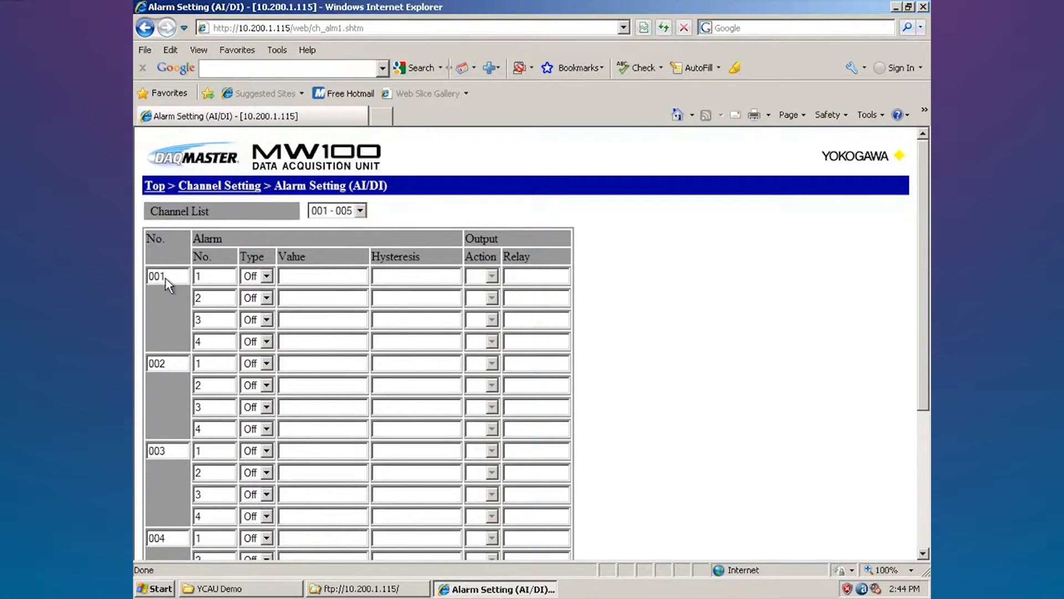
pyautogui.click(258, 276)
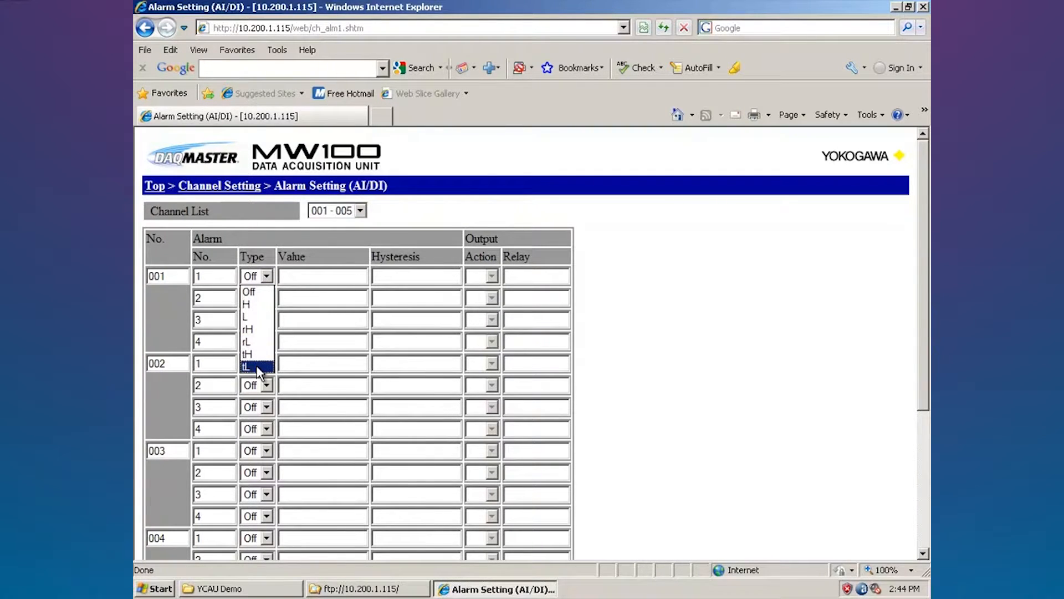
pyautogui.click(308, 244)
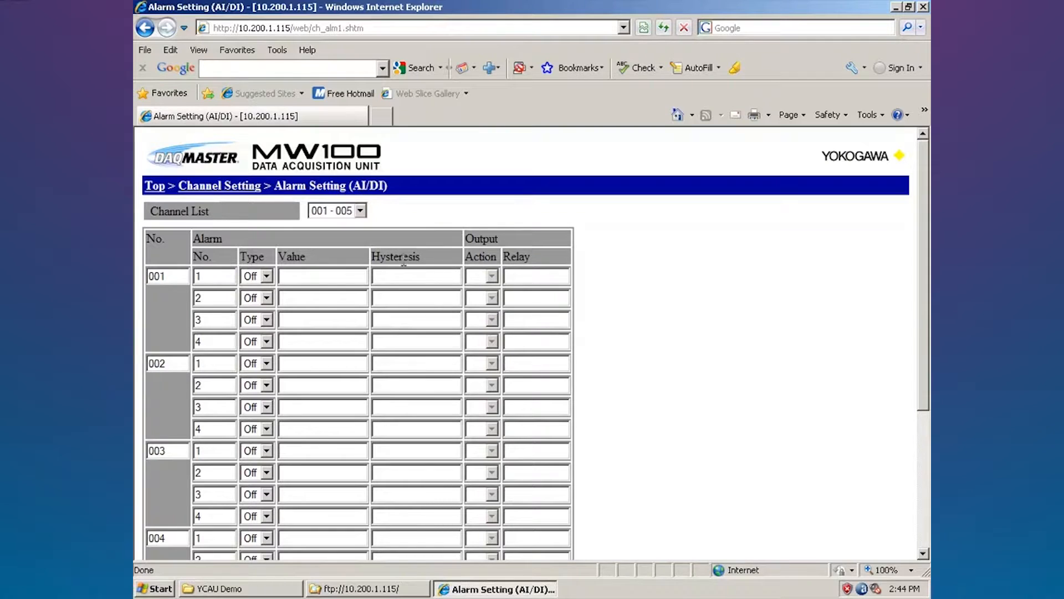
pyautogui.click(230, 187)
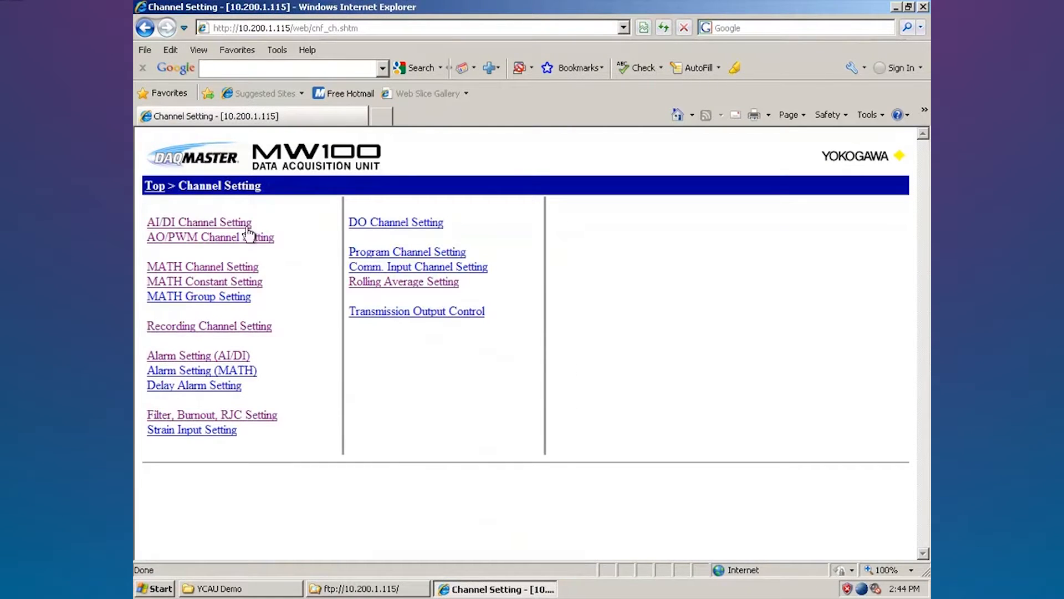
pyautogui.click(240, 419)
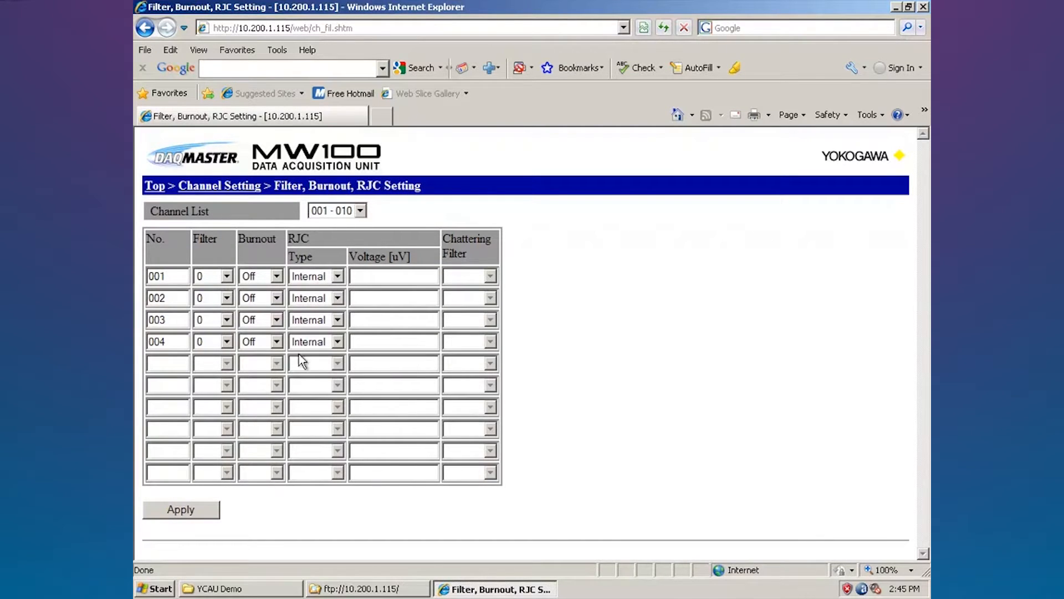
pyautogui.click(221, 185)
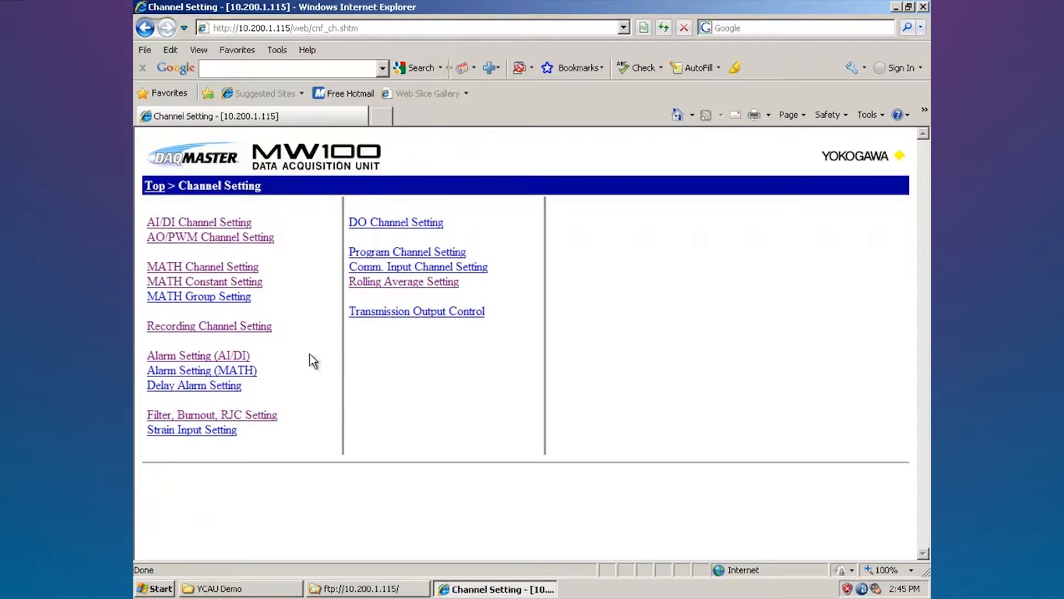
# On the Rolling Average Setting page, check the channel ranges and try channel A001's action and interval choices, leaving without applying
pyautogui.click(400, 287)
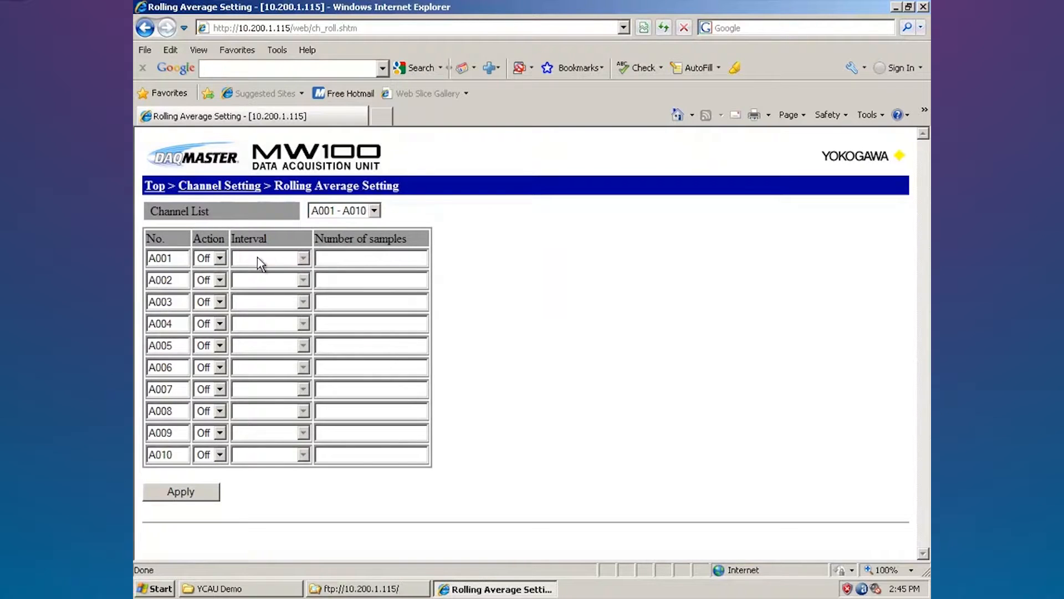
pyautogui.click(374, 211)
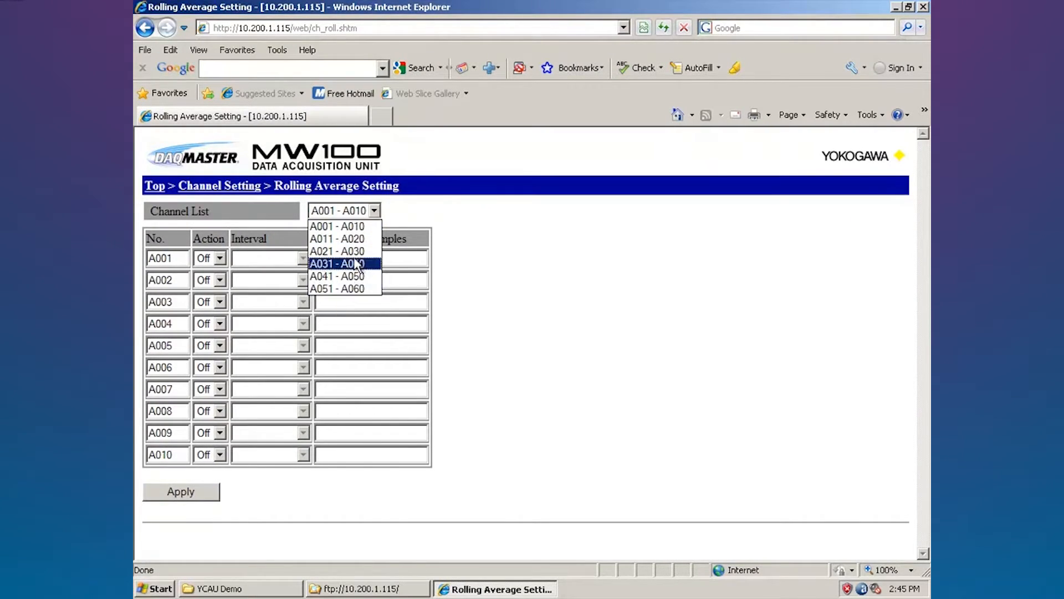
pyautogui.click(262, 210)
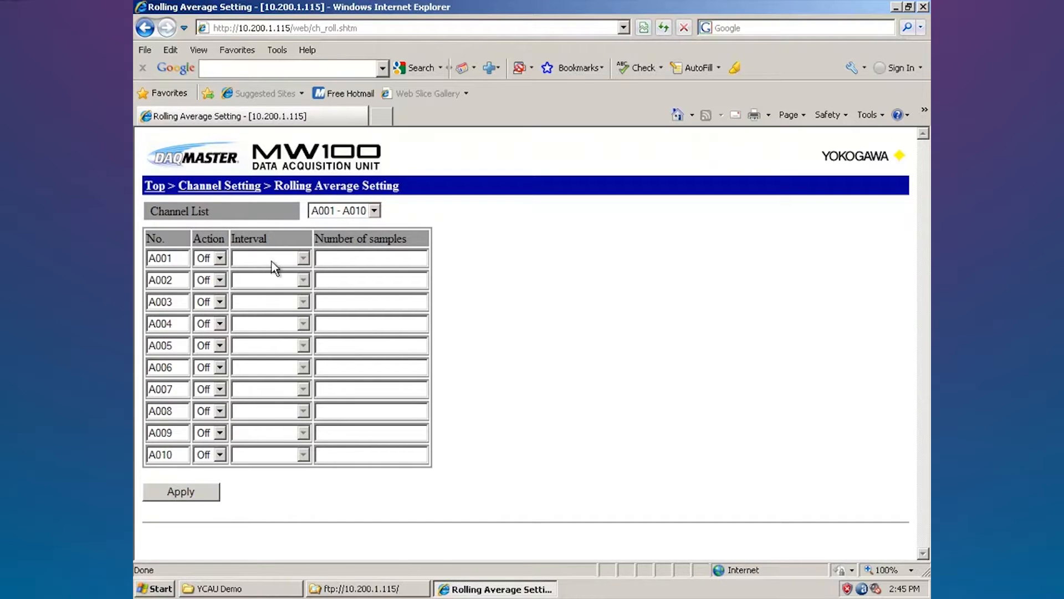
pyautogui.click(220, 258)
pyautogui.click(243, 233)
pyautogui.click(220, 258)
pyautogui.click(203, 286)
pyautogui.click(299, 259)
pyautogui.click(287, 224)
pyautogui.click(191, 190)
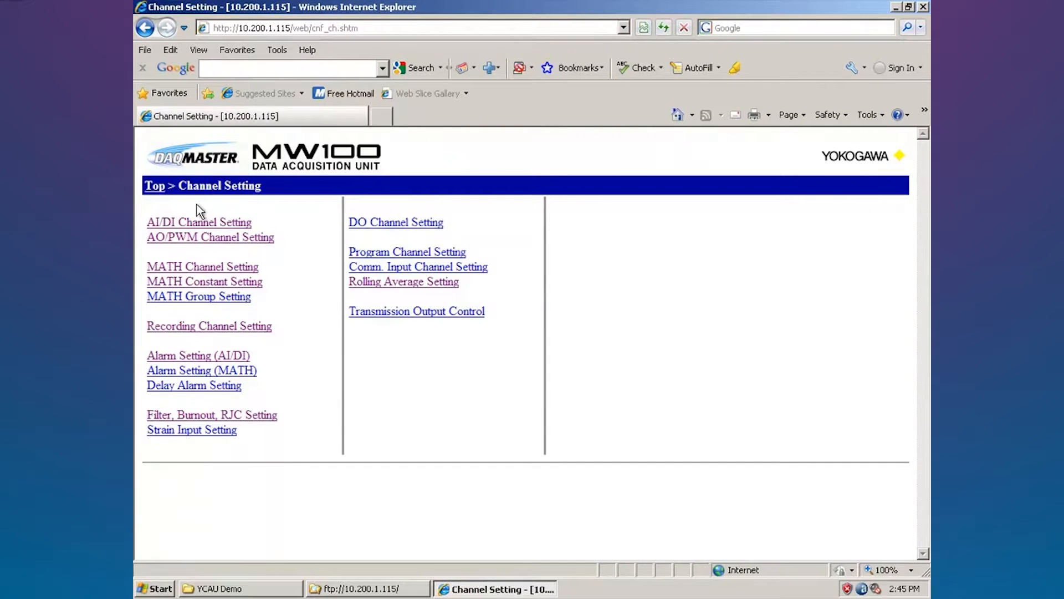
# Go to Display Setting and review the tag names of channels A001 - A010 on the Channel Tag Setting page
pyautogui.click(154, 187)
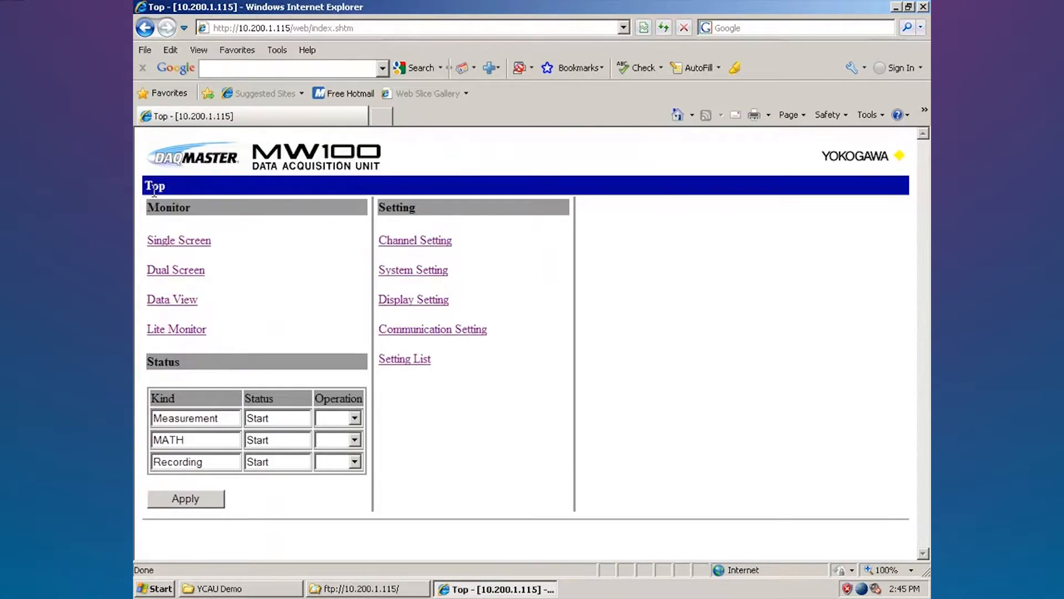
pyautogui.click(394, 298)
pyautogui.click(225, 223)
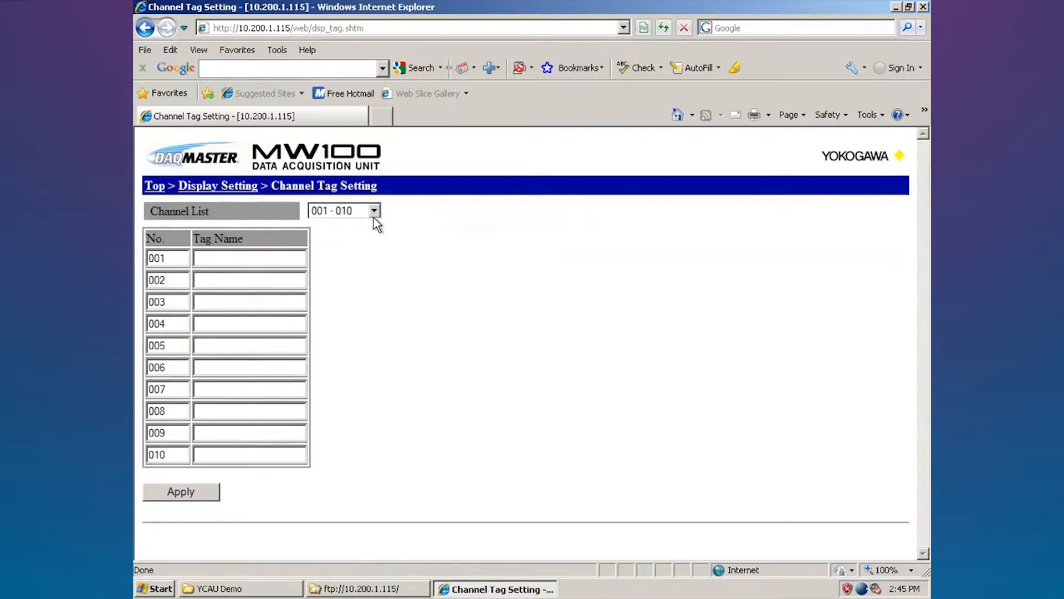
pyautogui.click(374, 215)
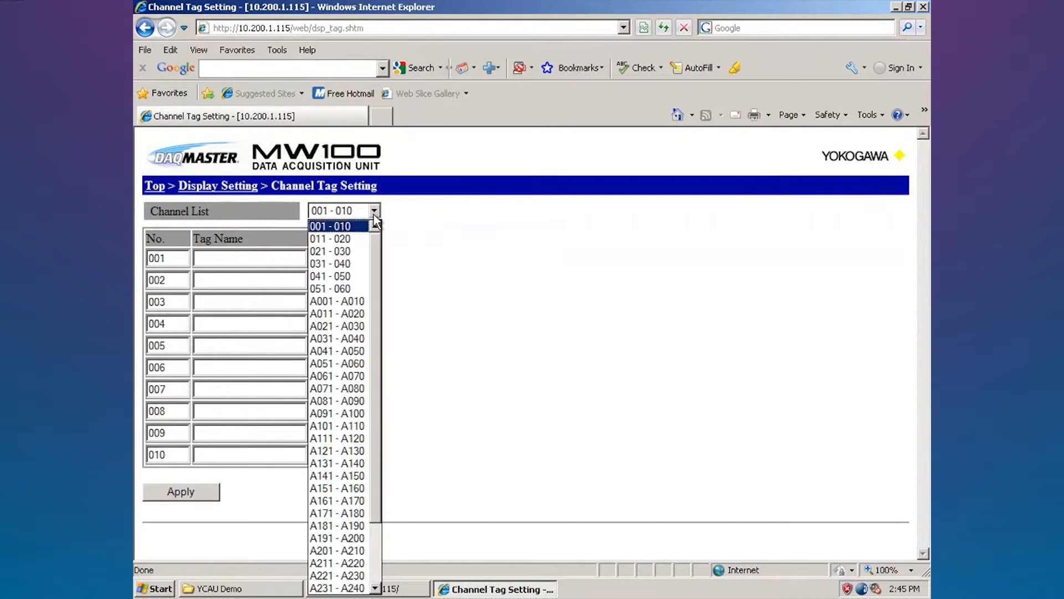
pyautogui.click(358, 301)
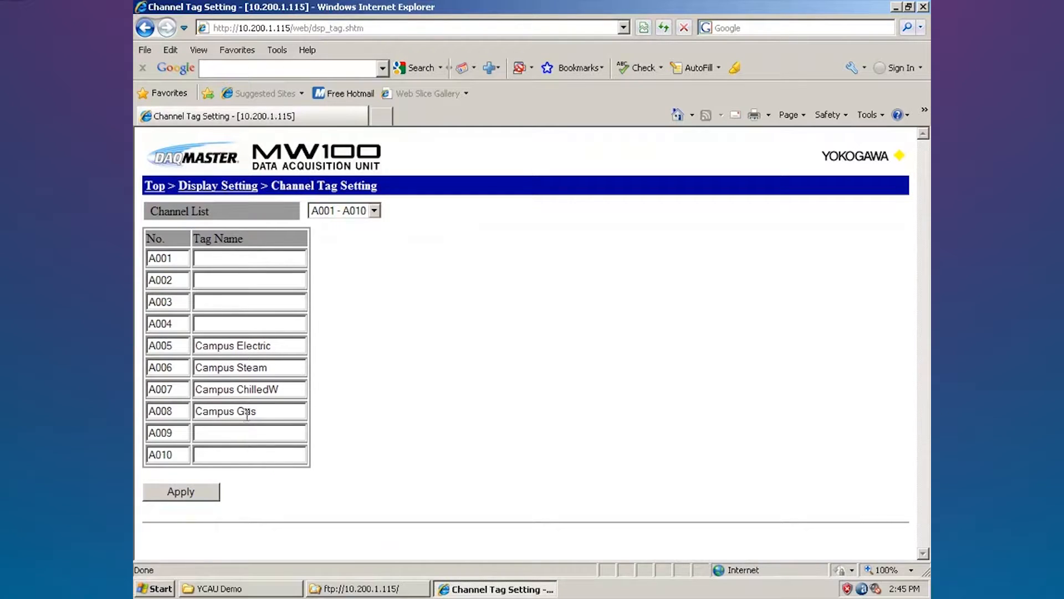
pyautogui.click(244, 187)
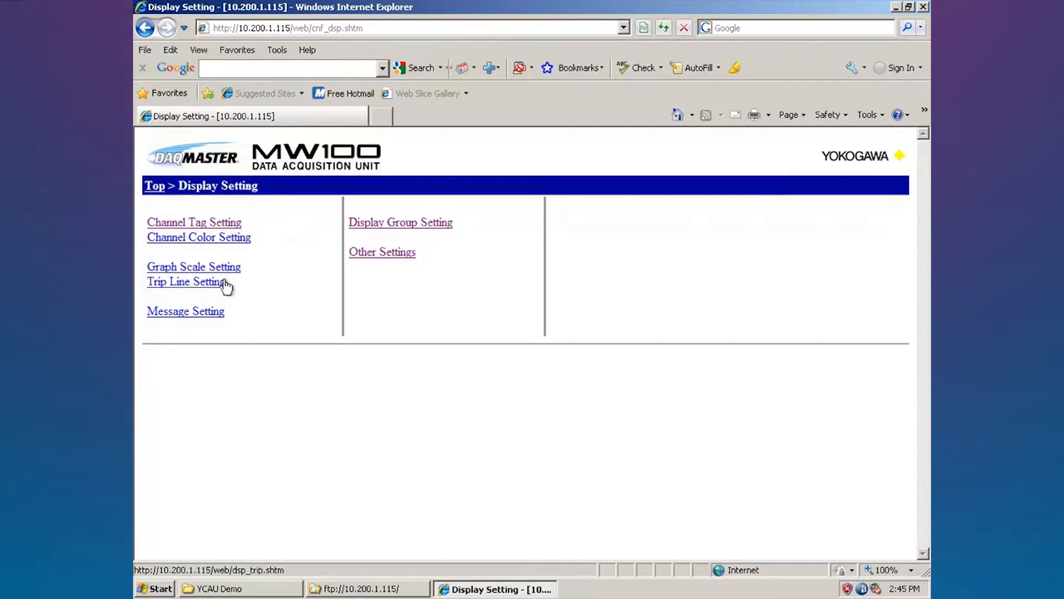
# Review the message list on the Message Setting page and the group names and channel sets under Display Group Setting
pyautogui.click(205, 311)
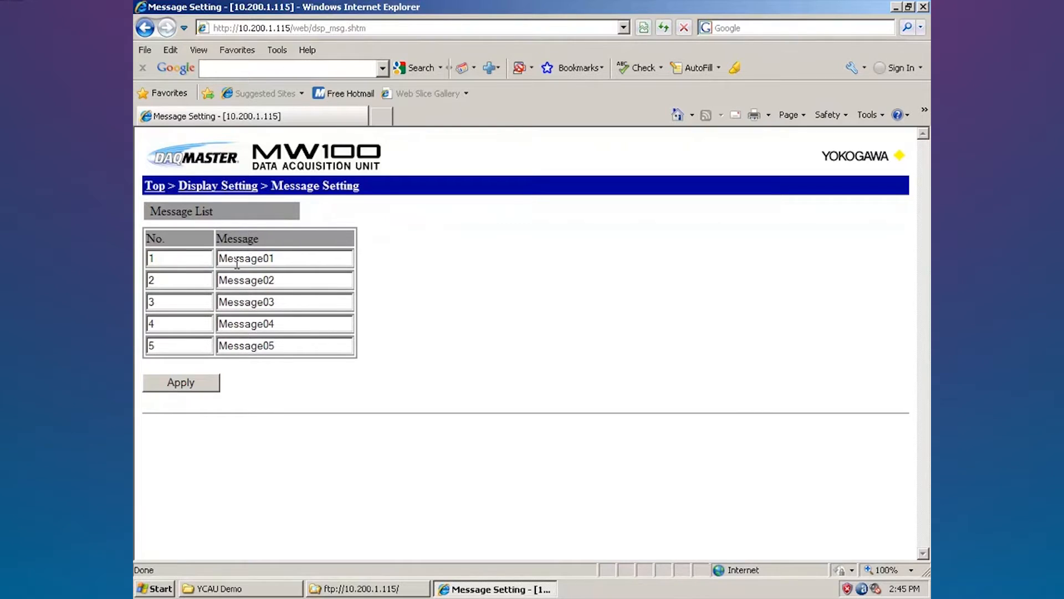
pyautogui.click(208, 188)
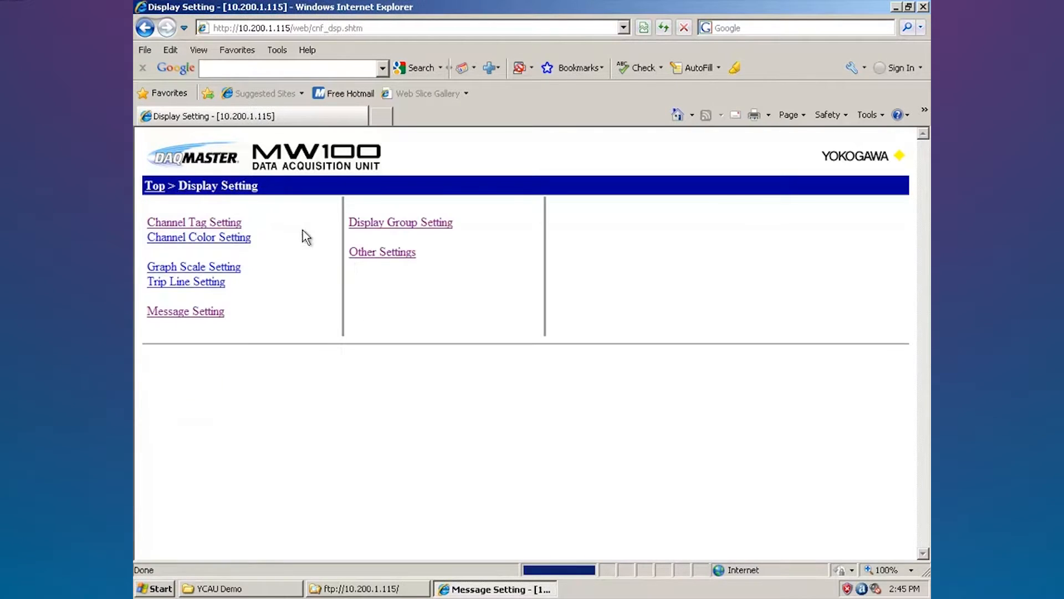
pyautogui.click(389, 223)
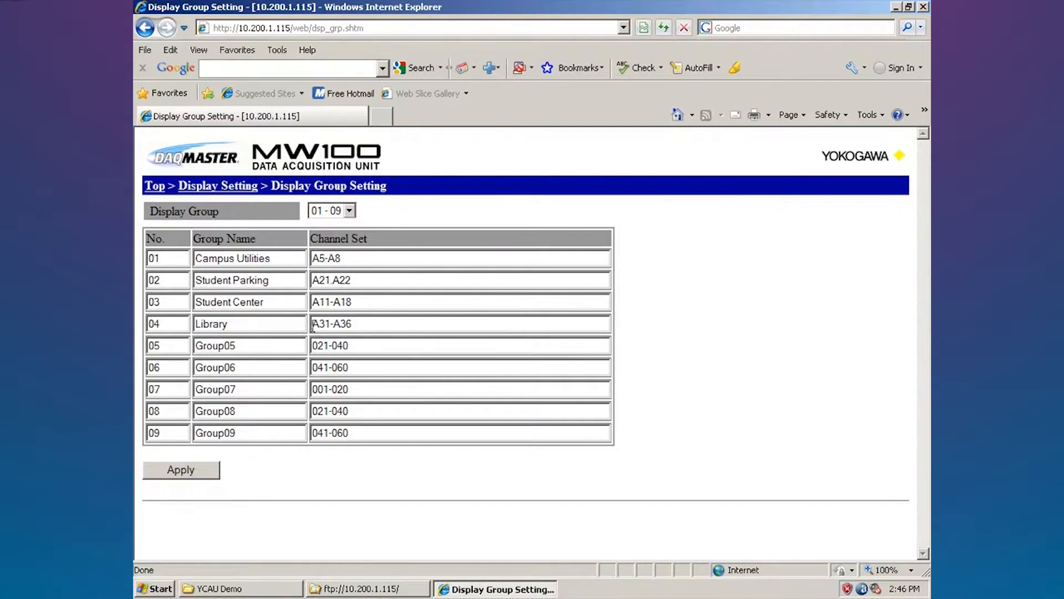
pyautogui.click(240, 187)
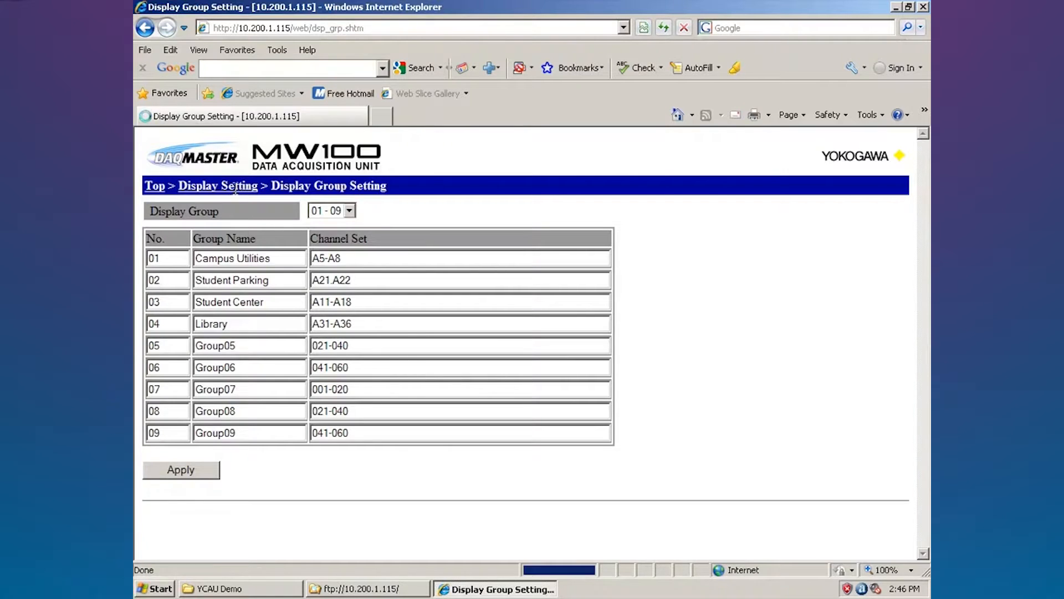
# Check the Channel No./Tag Display choices on the display's Other Settings page, keeping Tag Name, and return to Display Setting
pyautogui.click(376, 261)
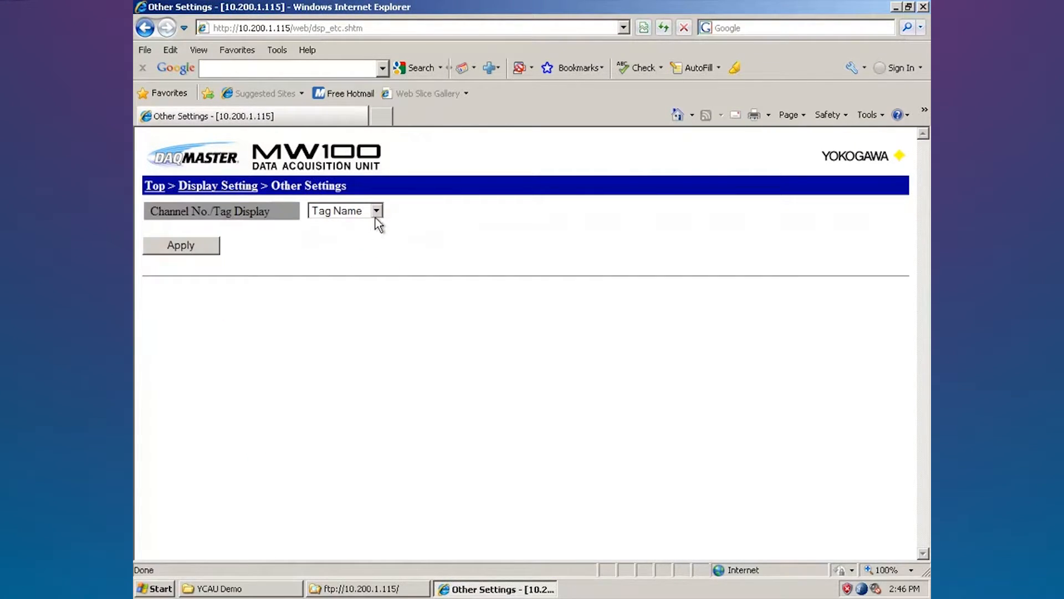
pyautogui.click(376, 211)
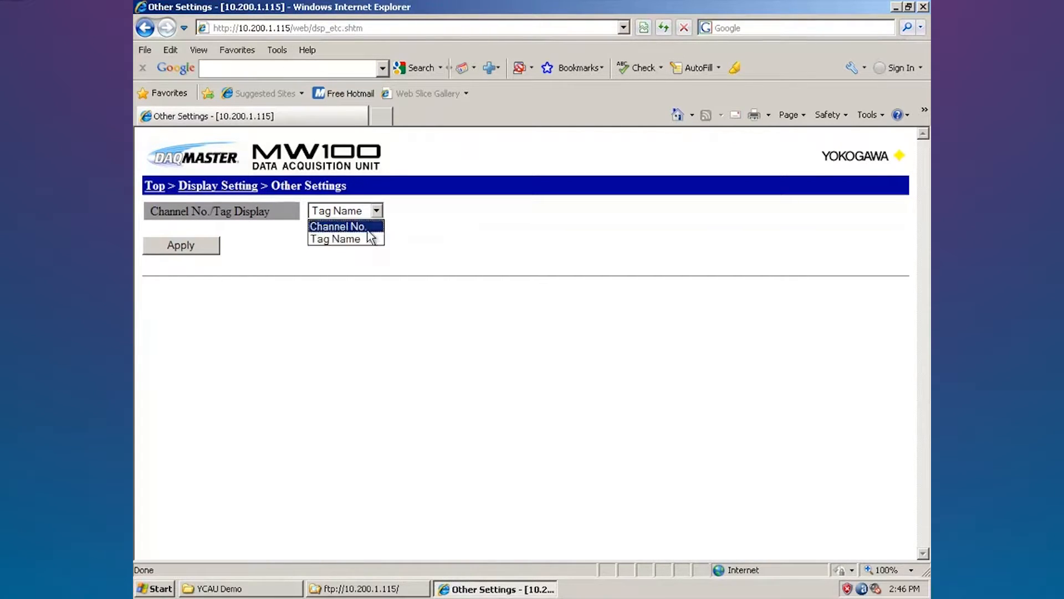
pyautogui.click(414, 218)
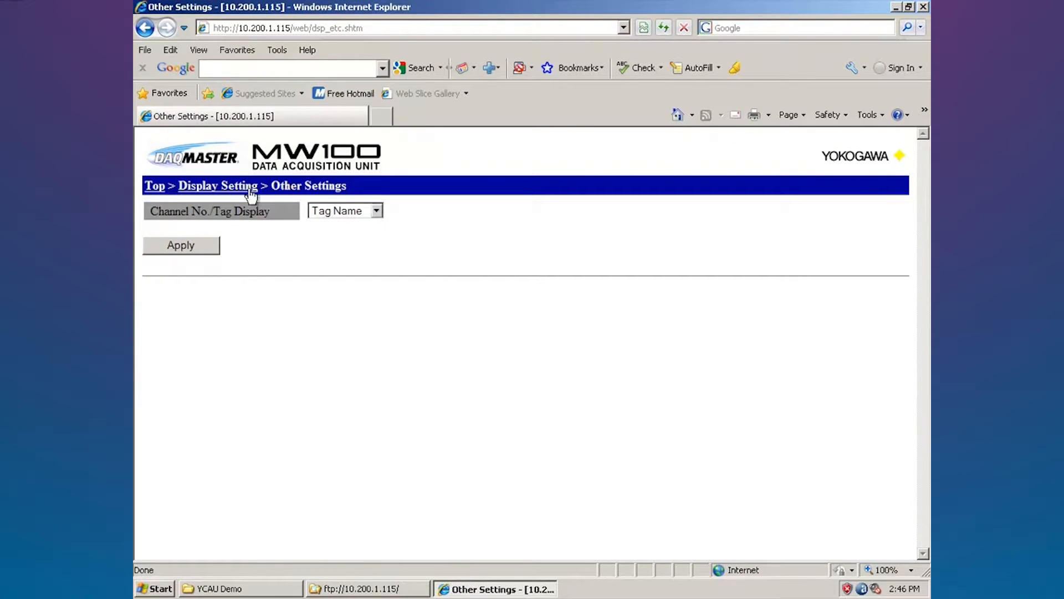
pyautogui.click(213, 188)
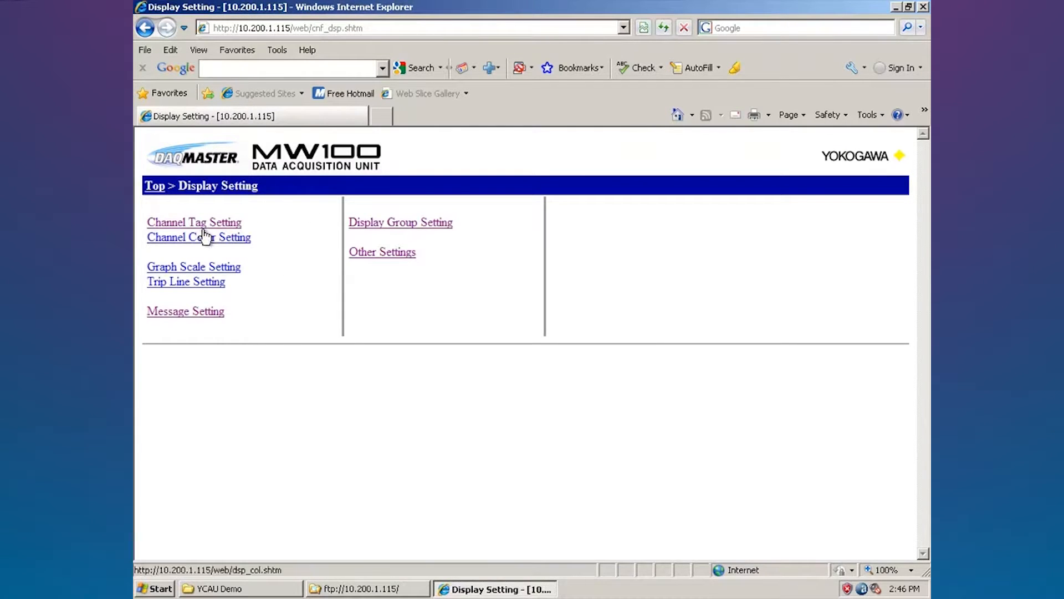
# Go to Communication Setting and review the login option and user list on the User Setting page
pyautogui.click(160, 187)
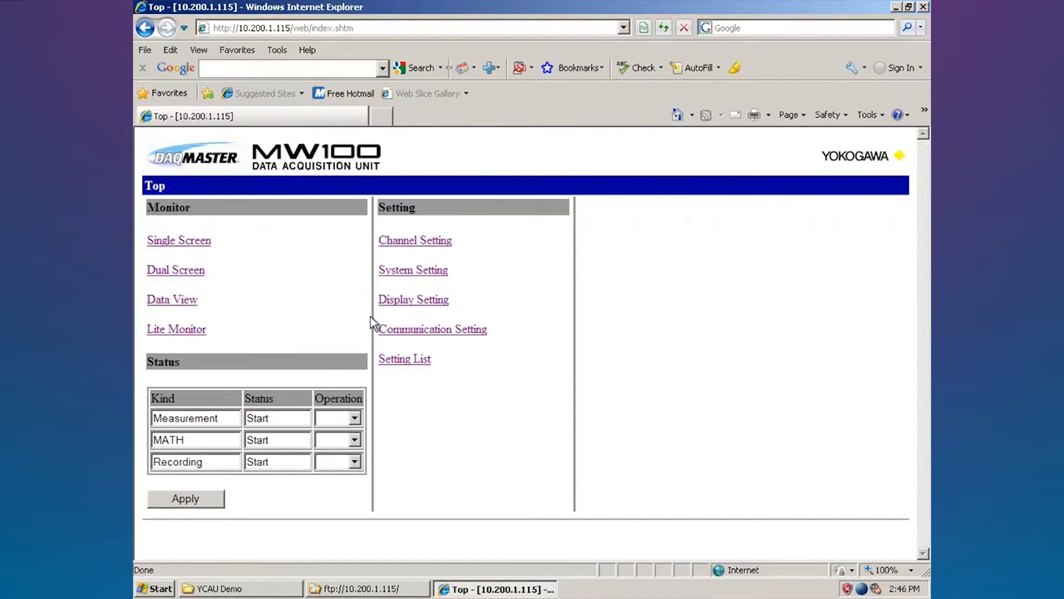
pyautogui.click(411, 331)
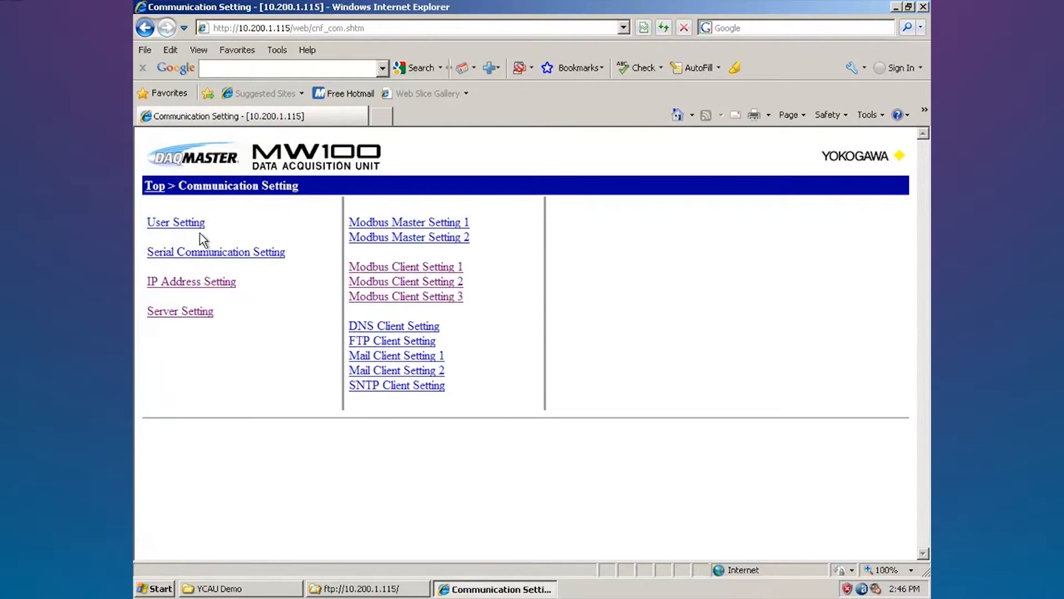
pyautogui.click(187, 224)
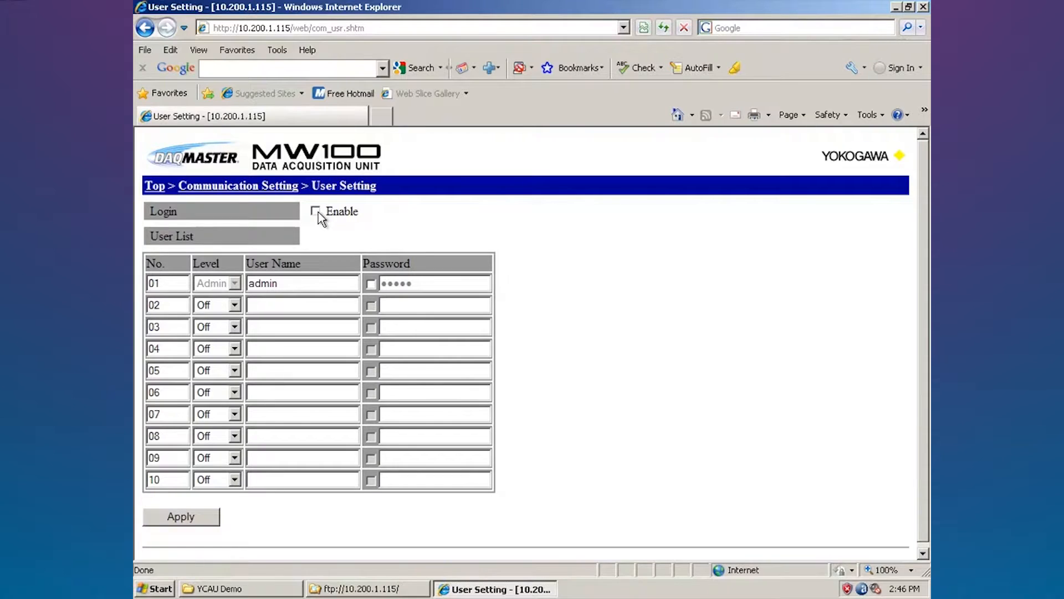
pyautogui.click(271, 188)
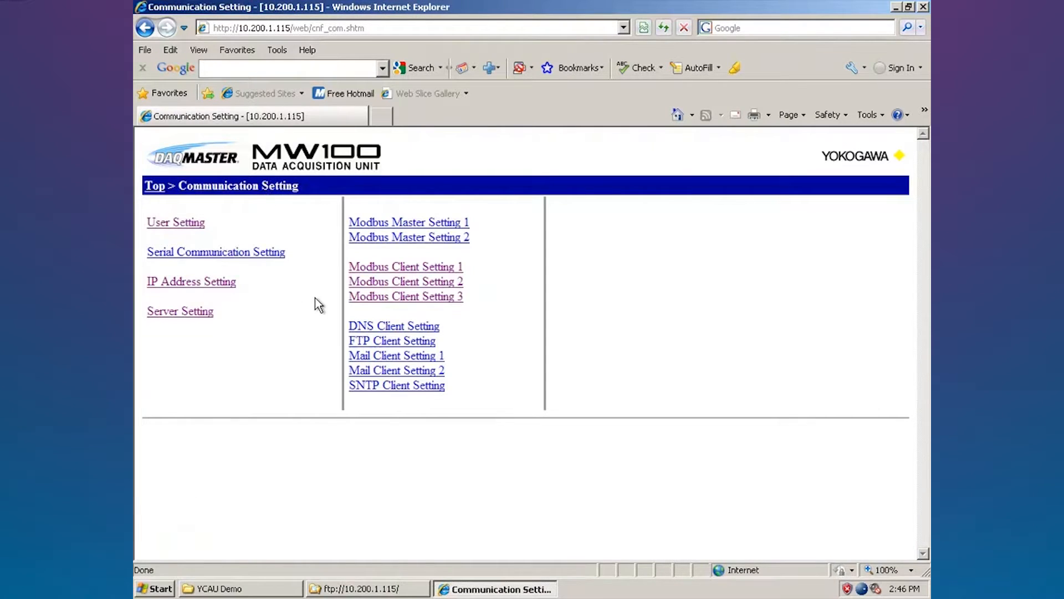
# Review the Serial Communication Setting page, including the receiver Function choices, and return to Communication Setting
pyautogui.click(224, 253)
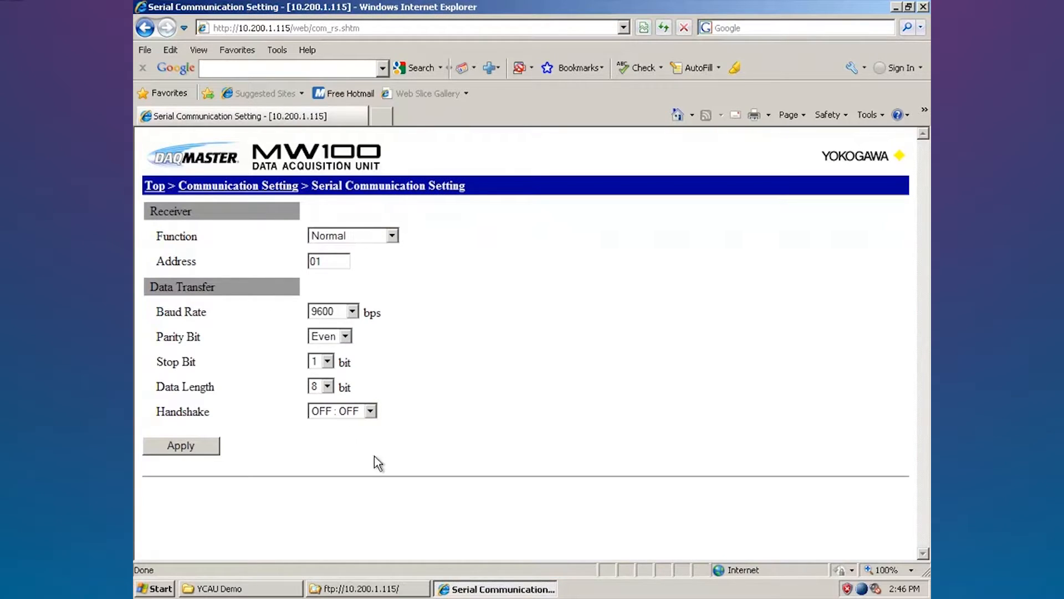
pyautogui.click(391, 236)
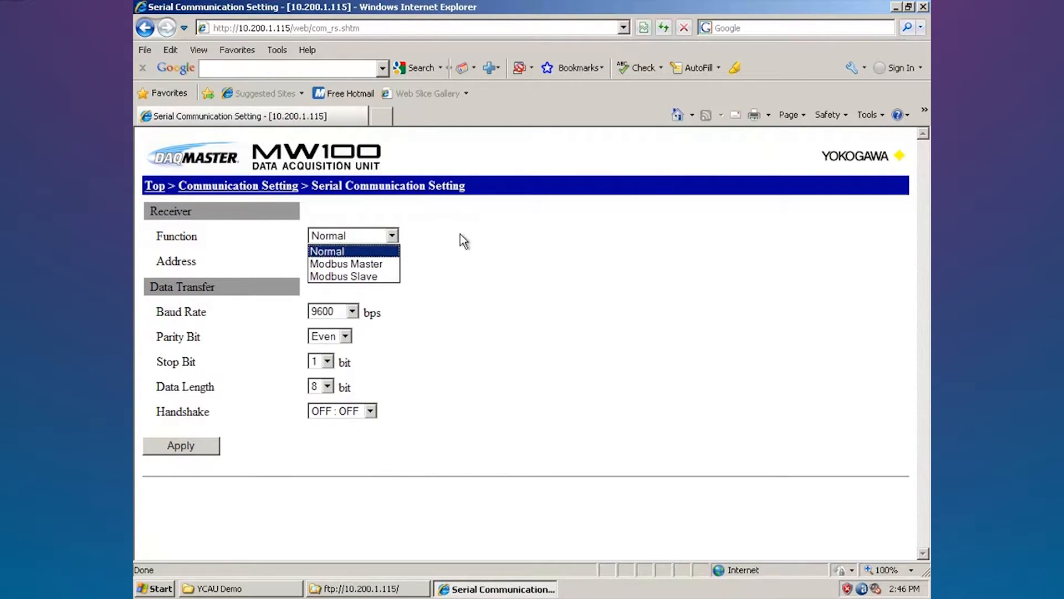
pyautogui.click(254, 185)
pyautogui.click(254, 185)
# Review the host name, IP address and DHCP client options on the IP Address Setting page, and return to Communication Setting
pyautogui.click(217, 283)
pyautogui.click(380, 314)
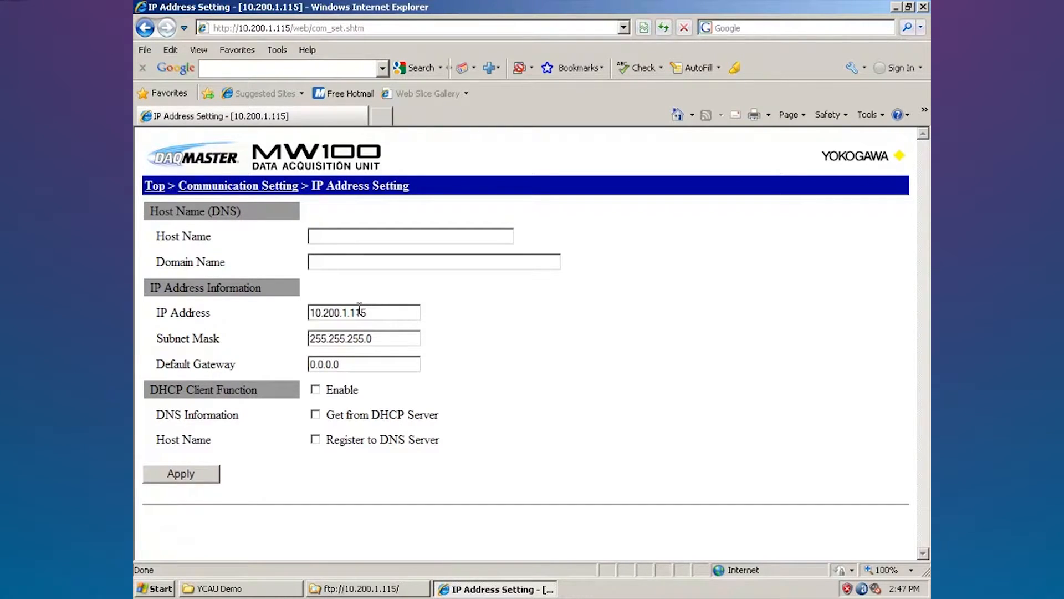
pyautogui.click(244, 186)
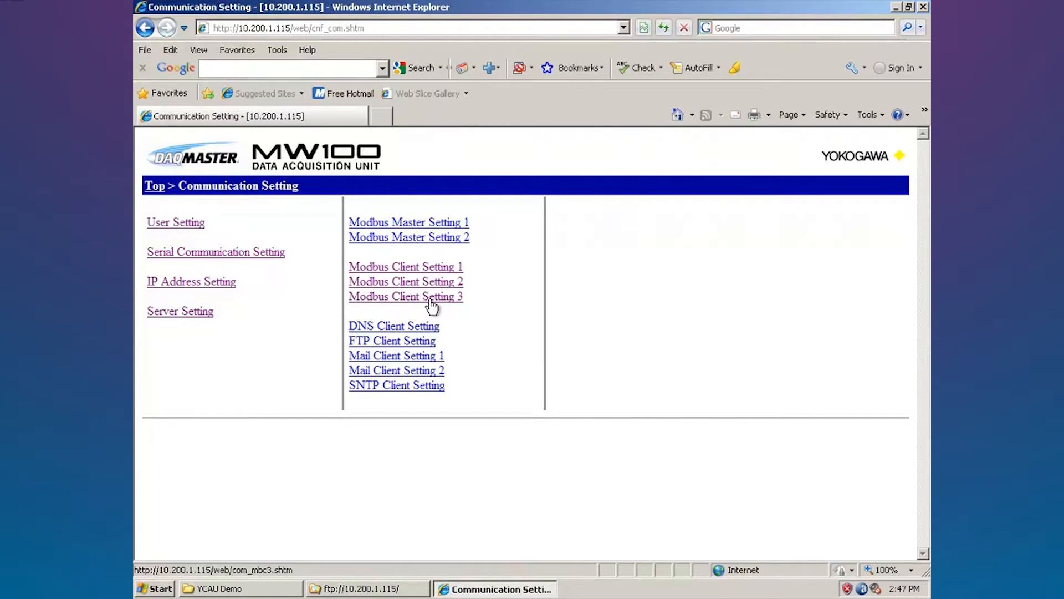
# Review Modbus Client Setting 1 and the server list on Modbus Client Setting 2, and return to Communication Setting
pyautogui.click(430, 267)
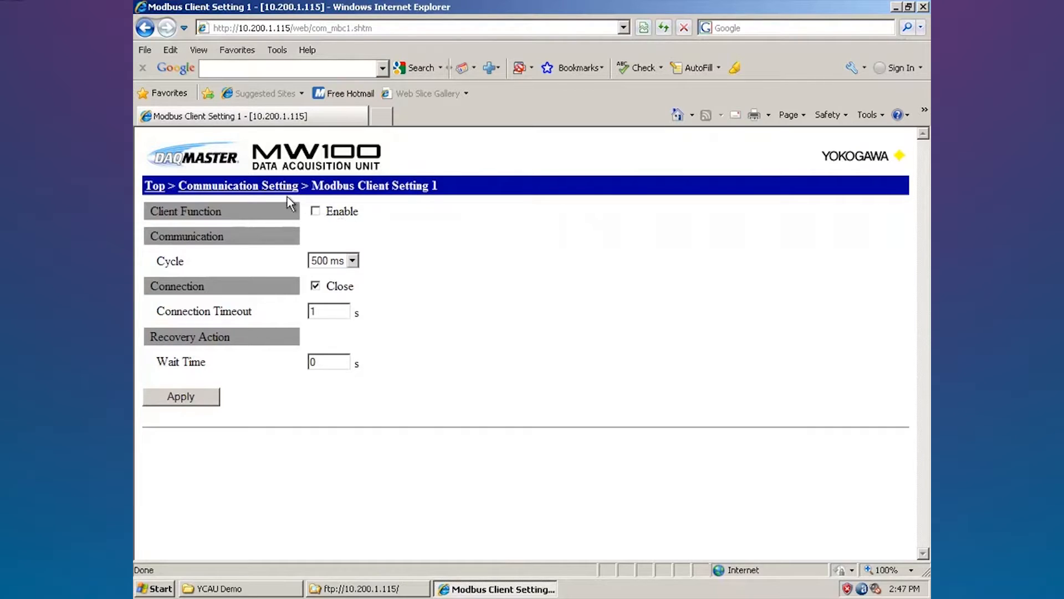
pyautogui.click(274, 188)
pyautogui.click(389, 284)
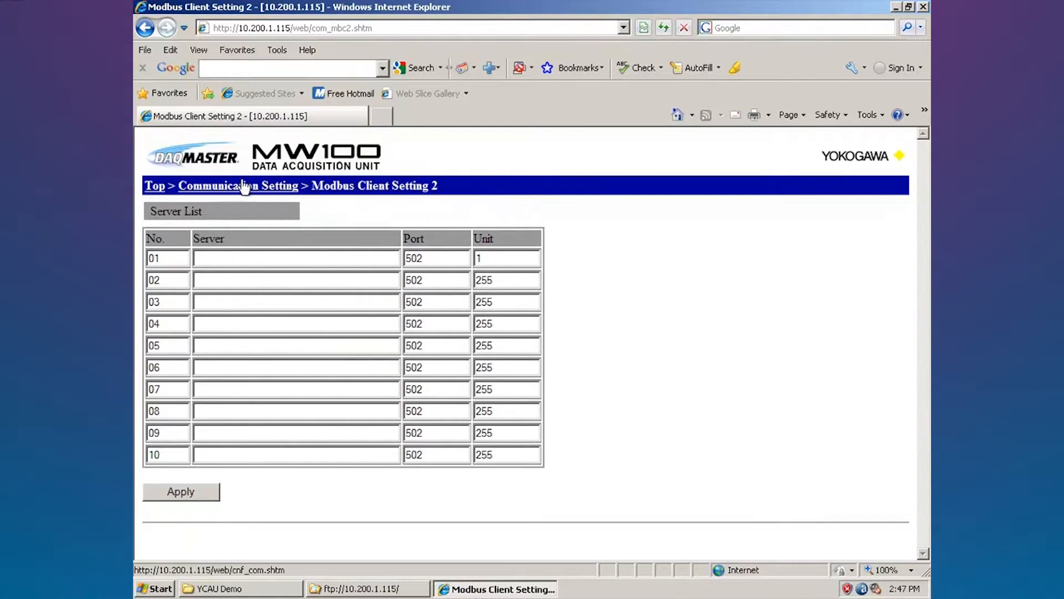
pyautogui.click(290, 190)
# On Modbus Client Setting 3, try command 001 as Read with last channel C010, and return to Communication Setting without applying
pyautogui.click(376, 297)
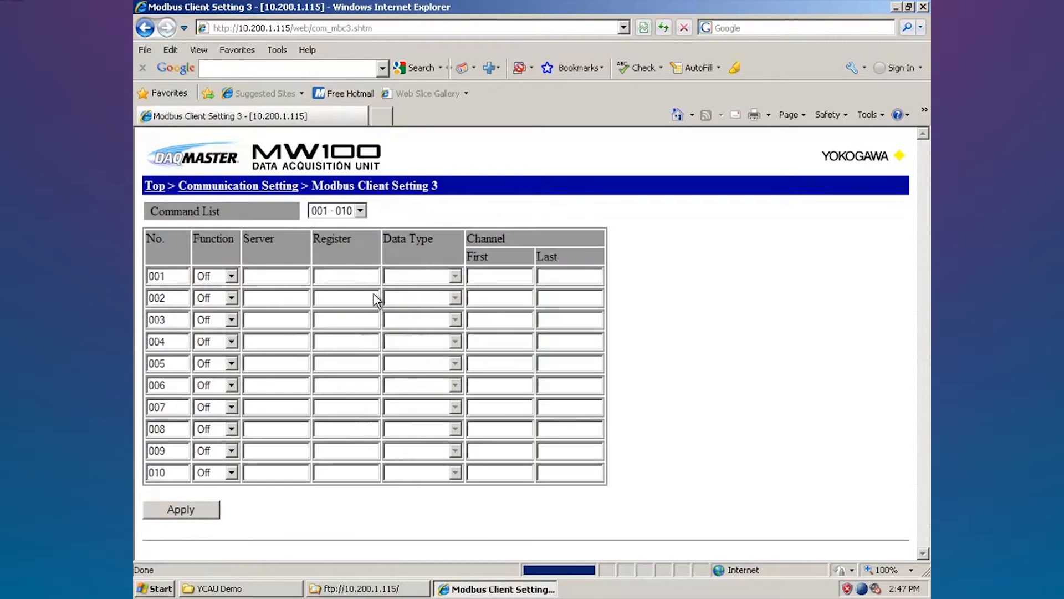
pyautogui.click(232, 276)
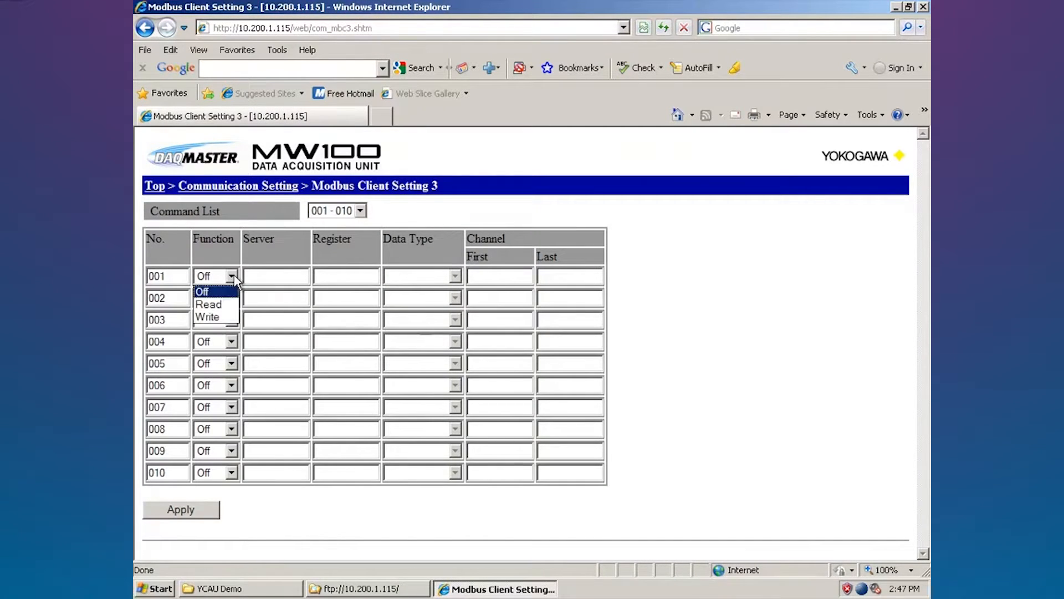
pyautogui.click(227, 303)
pyautogui.click(277, 276)
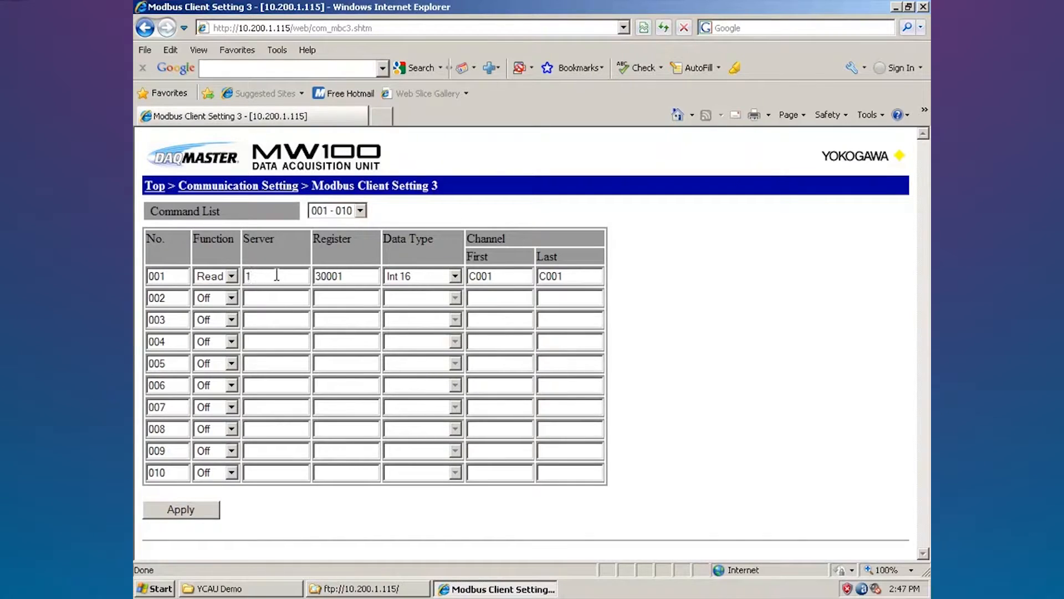
pyautogui.click(351, 274)
pyautogui.click(455, 276)
pyautogui.click(457, 277)
pyautogui.doubleClick(550, 276)
pyautogui.write('C010')
pyautogui.click(258, 186)
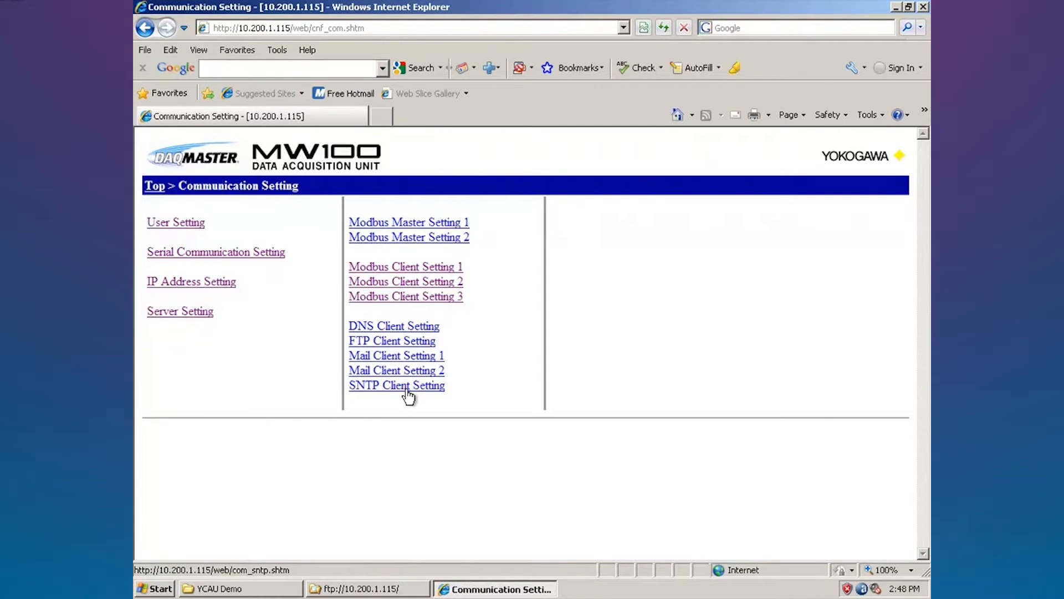
# Open the Single Screen monitor from the Top page and show the Campus Utilities trend graph on a white background
pyautogui.click(155, 187)
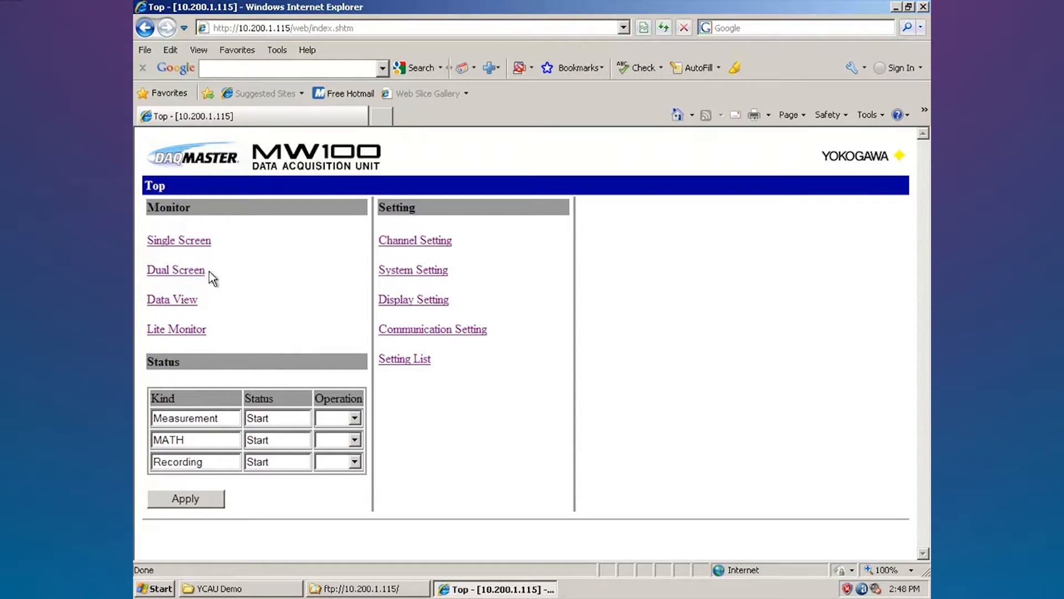
pyautogui.click(186, 247)
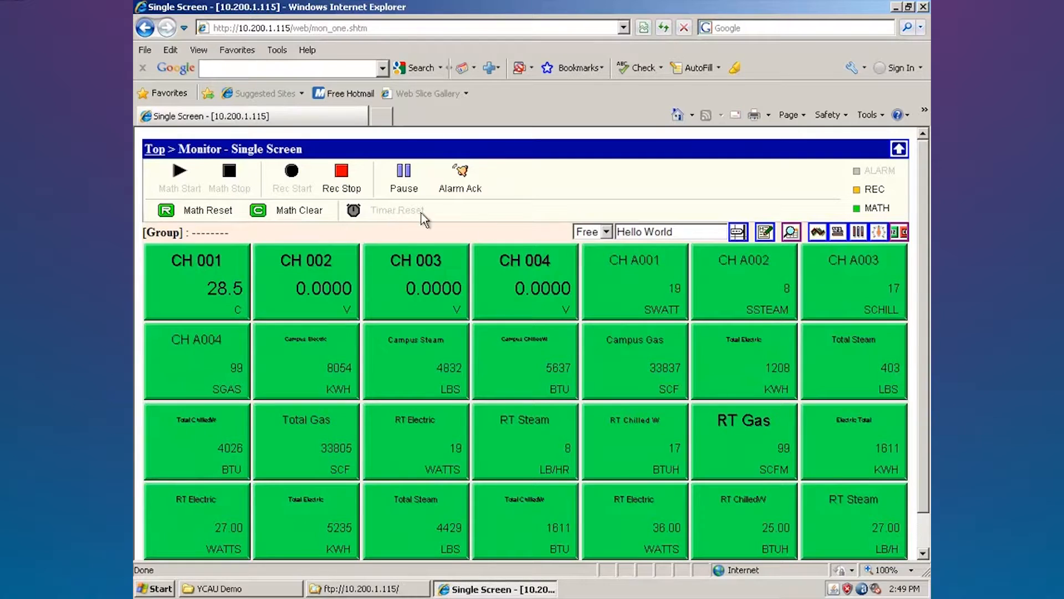
pyautogui.click(818, 232)
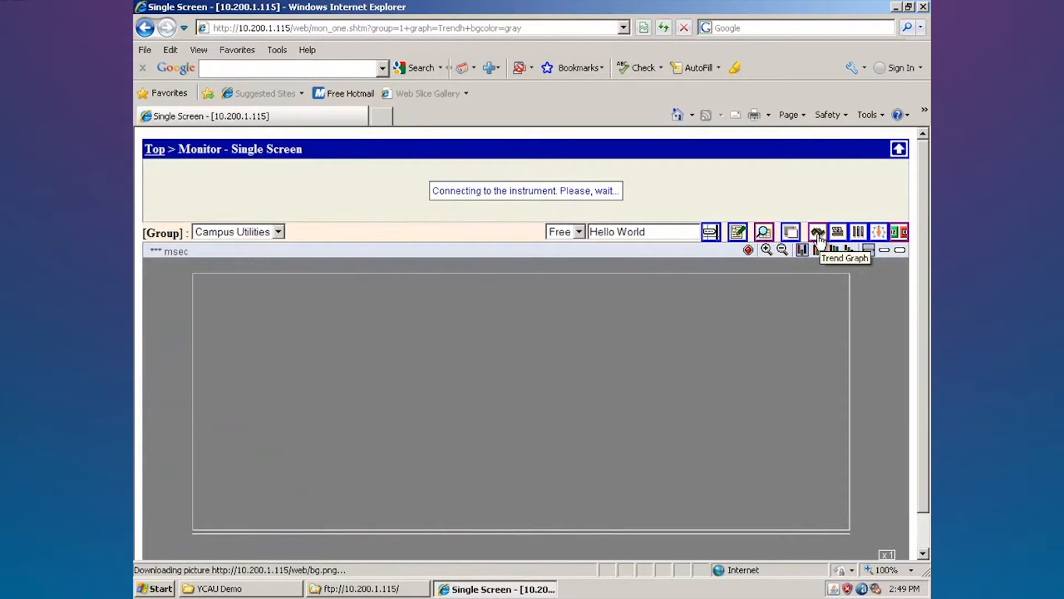
pyautogui.click(791, 242)
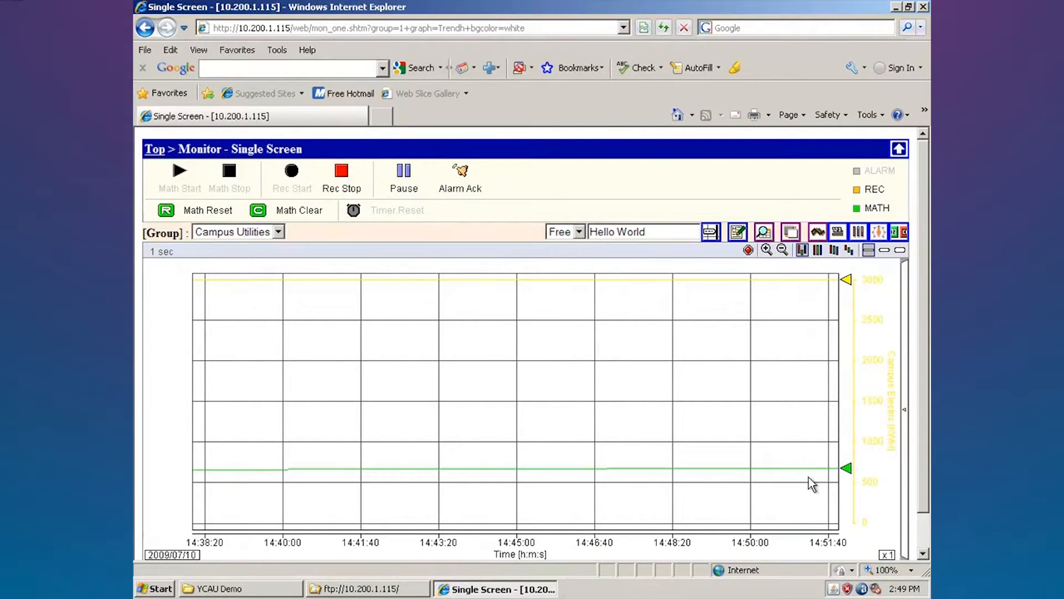
# Split the trend graph into a separate zone per channel and write the Free message "Hello World" onto it
pyautogui.click(849, 249)
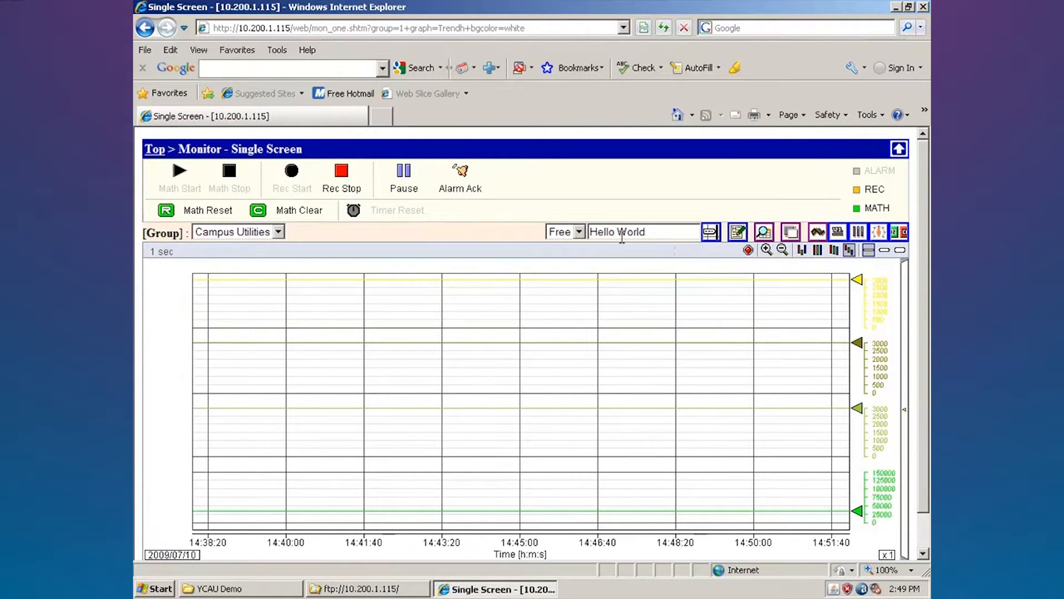
pyautogui.click(579, 232)
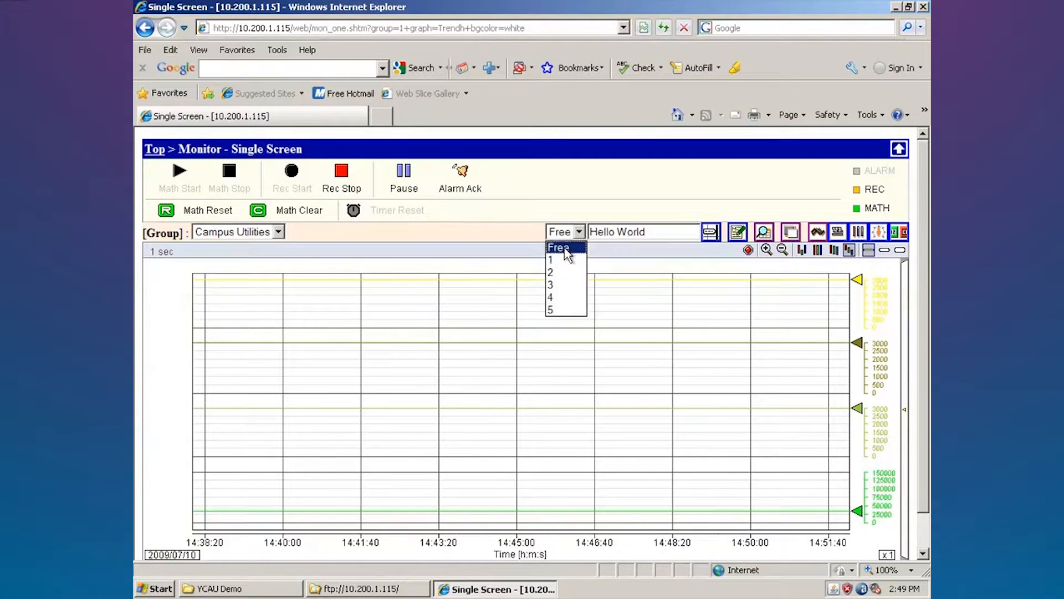
pyautogui.click(577, 228)
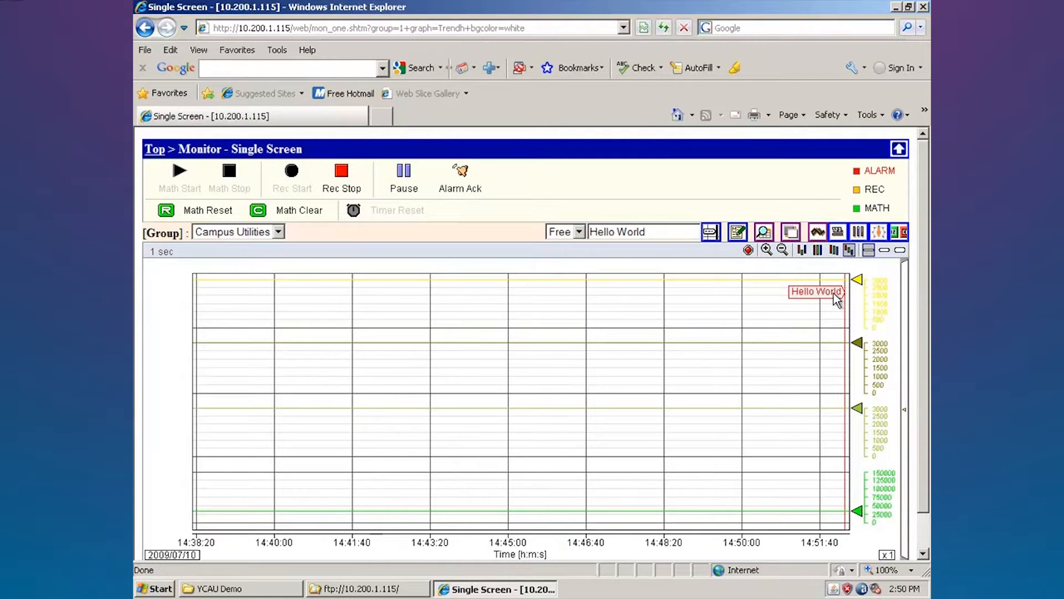
# Change the monitor to the digital display and show the Student Parking group
pyautogui.click(838, 233)
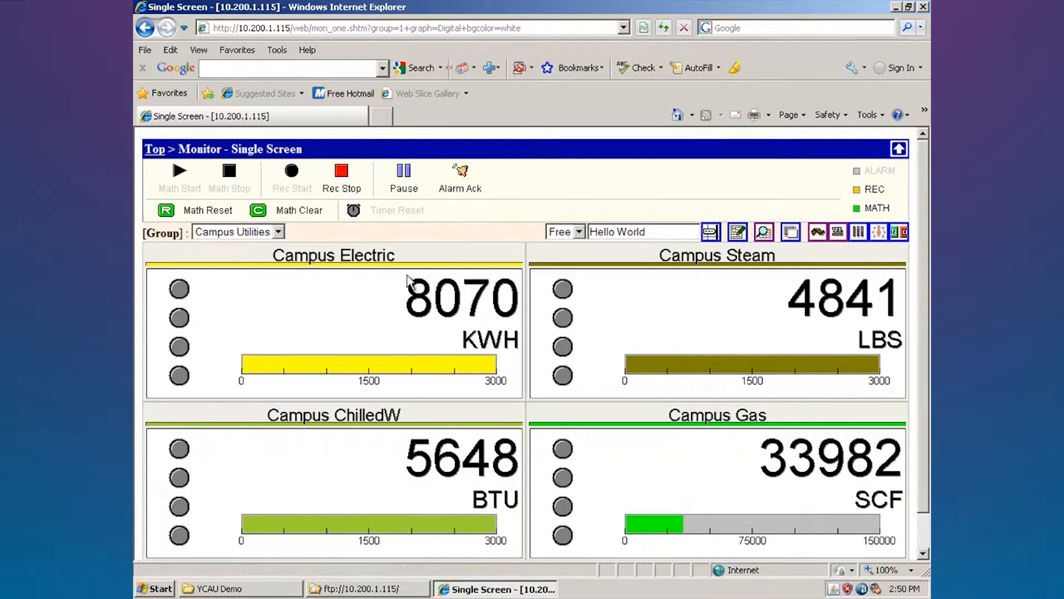
pyautogui.click(279, 232)
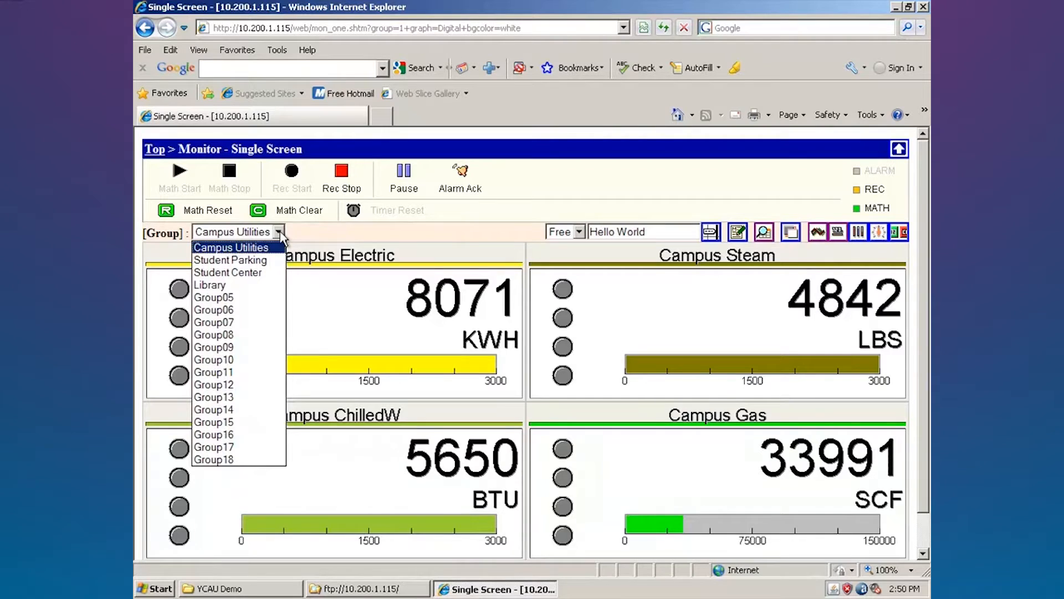
pyautogui.click(268, 260)
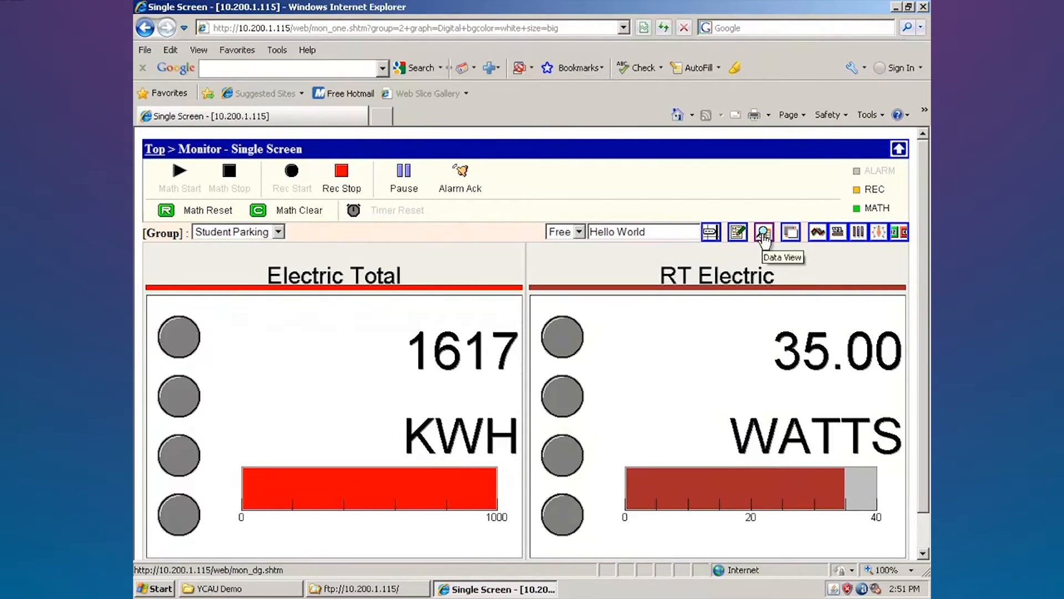
# Open Data View and compare the Max, Min, Ave and Sum plots of the campus utilities in Report - Graph
pyautogui.click(763, 235)
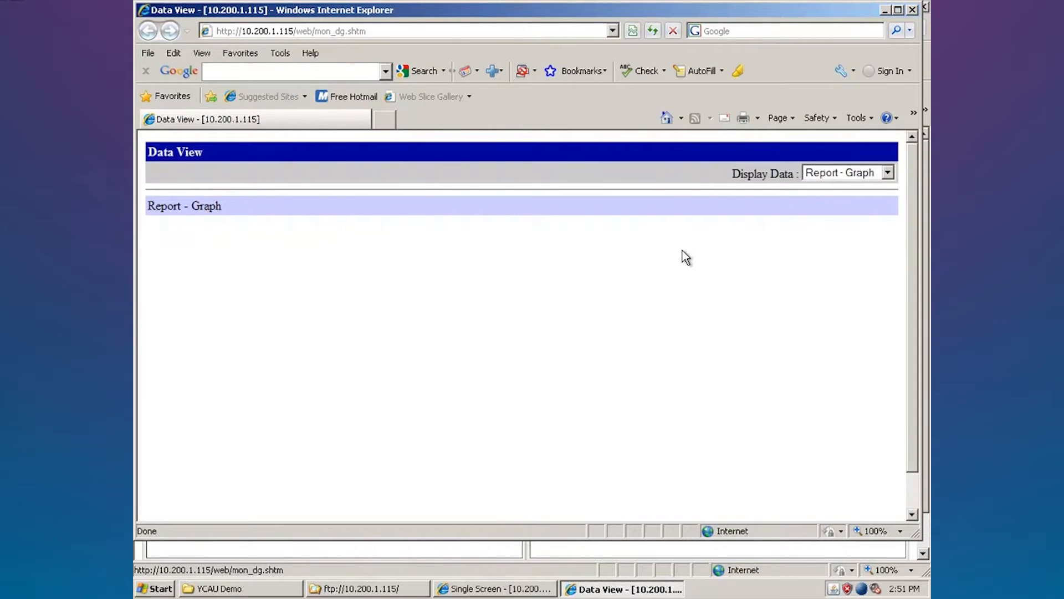
pyautogui.click(887, 173)
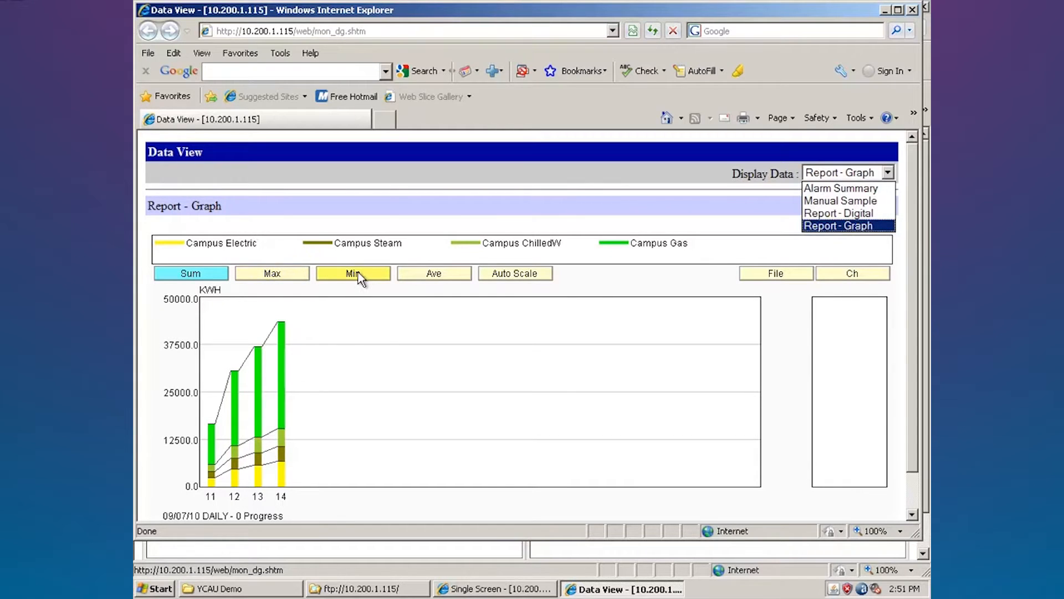
pyautogui.click(286, 278)
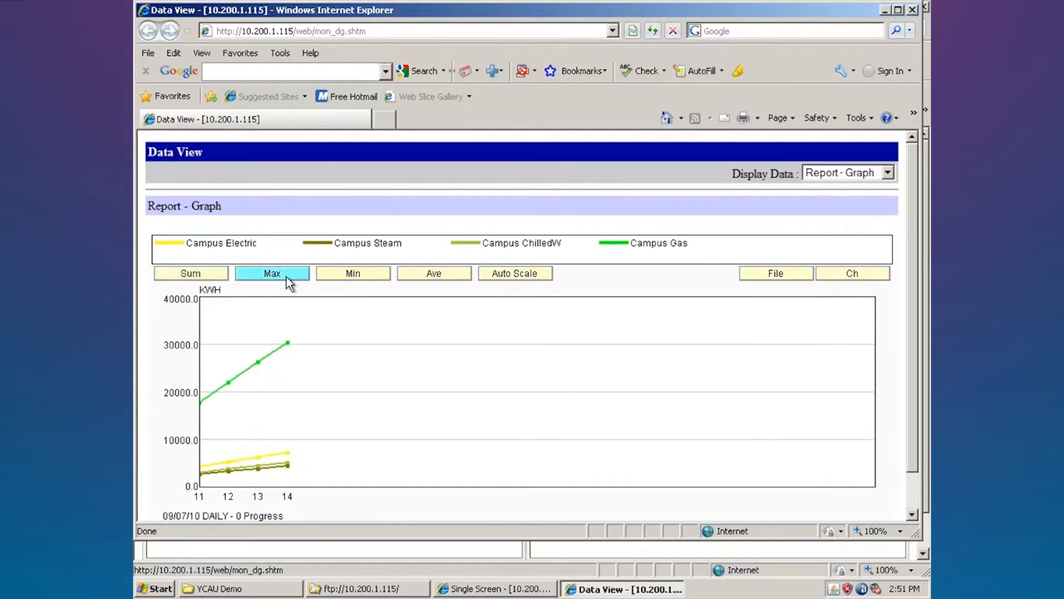
pyautogui.click(344, 275)
pyautogui.click(434, 277)
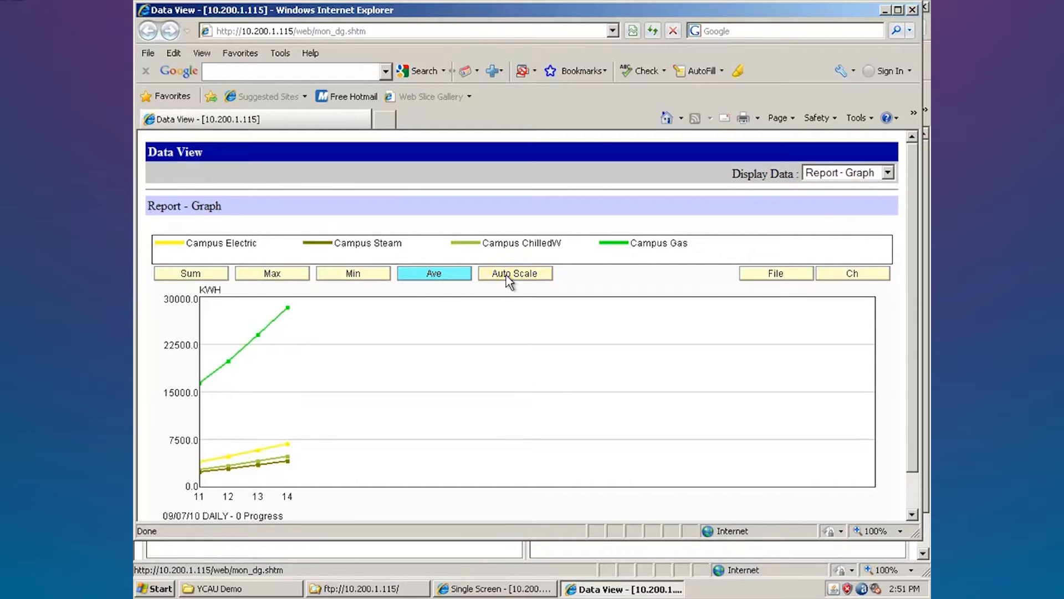
pyautogui.click(266, 275)
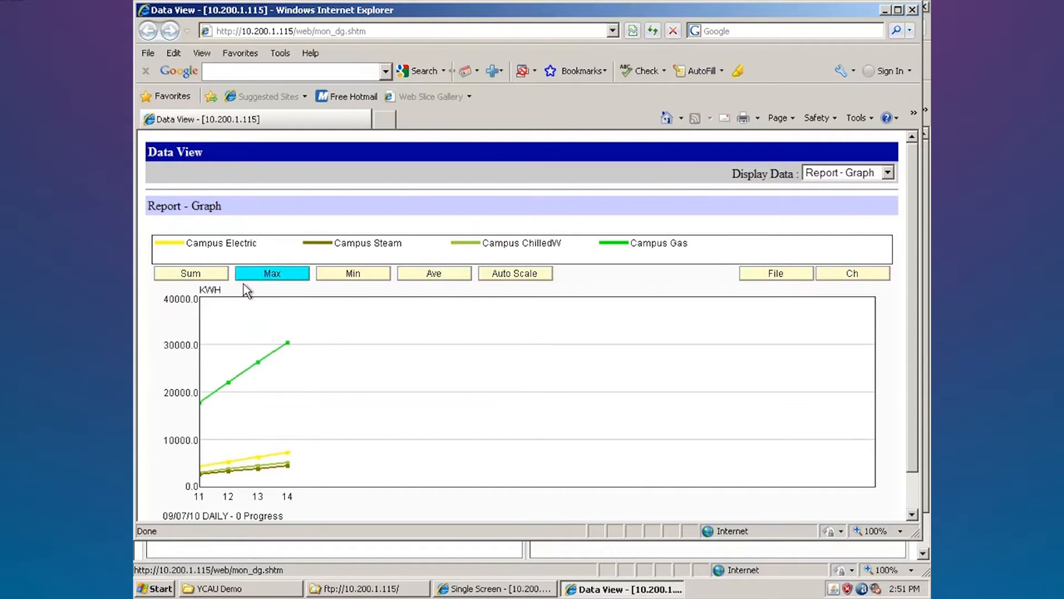
pyautogui.click(194, 274)
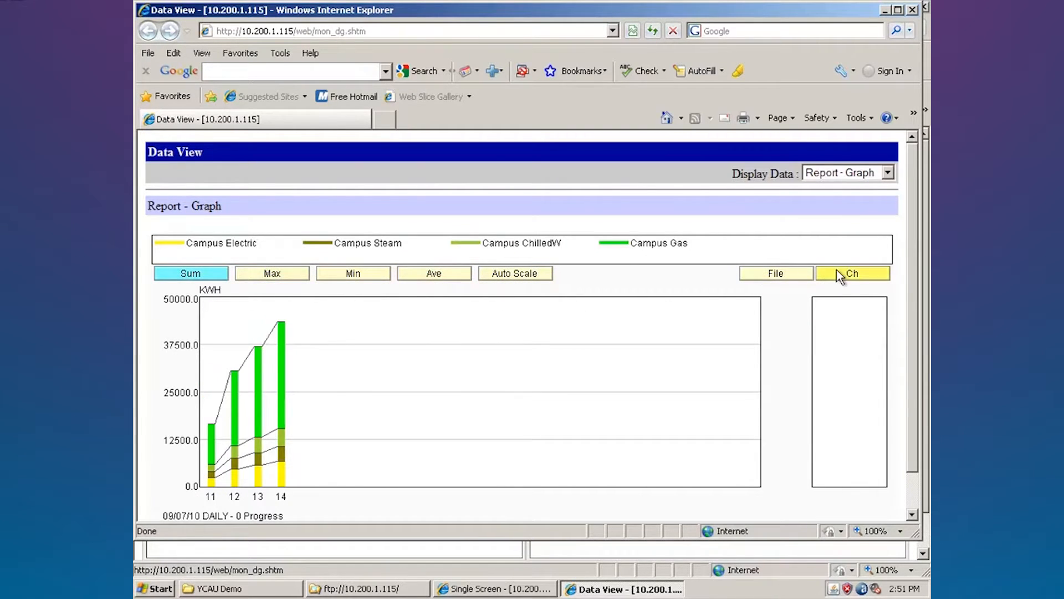
# Review the Report - Digital table and the Manual Sample data in Data View
pyautogui.click(887, 172)
pyautogui.click(873, 213)
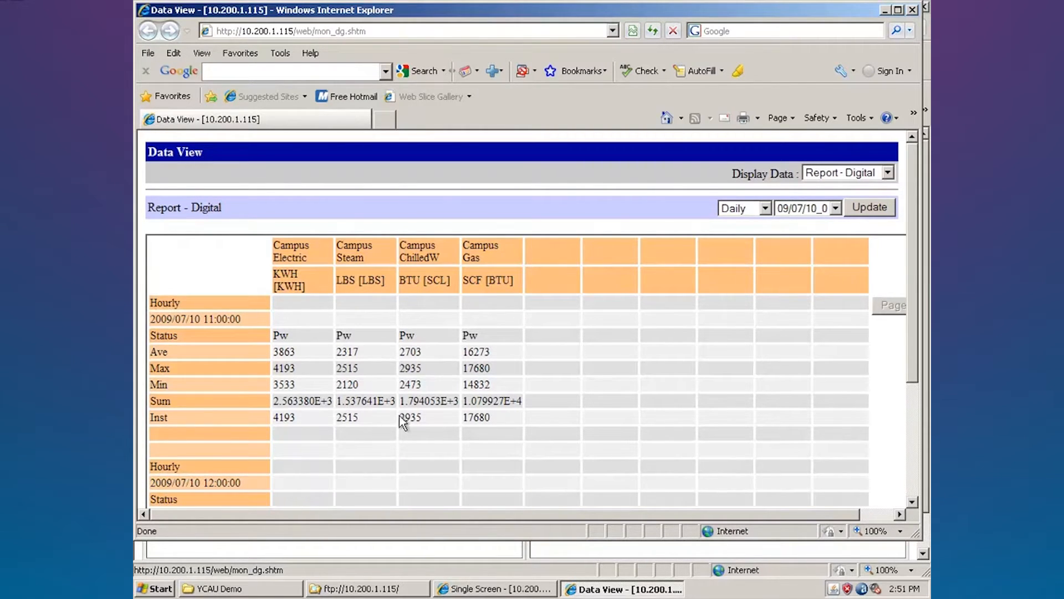
pyautogui.click(888, 172)
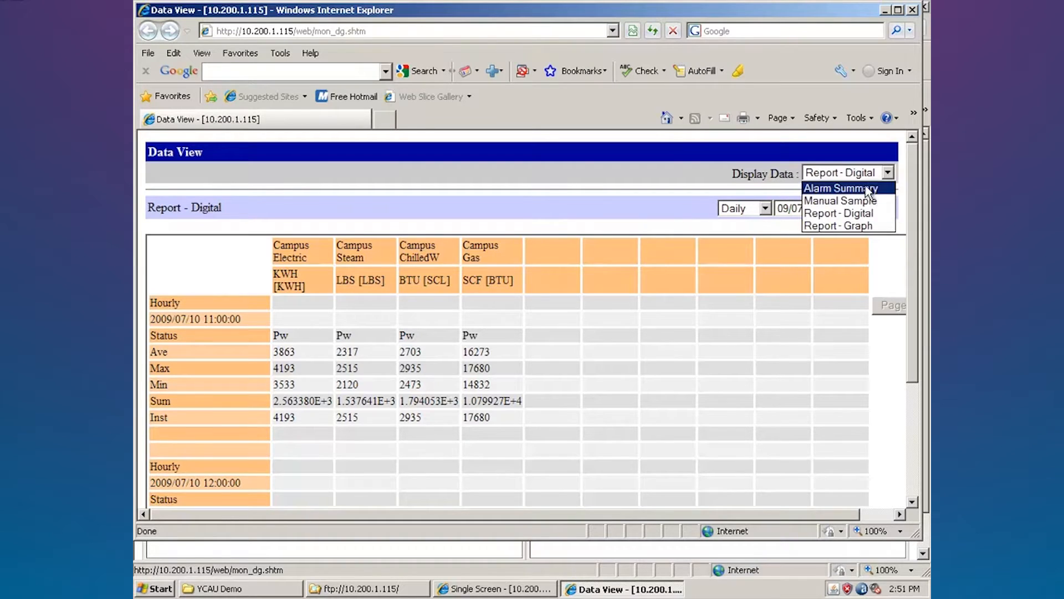
pyautogui.click(856, 199)
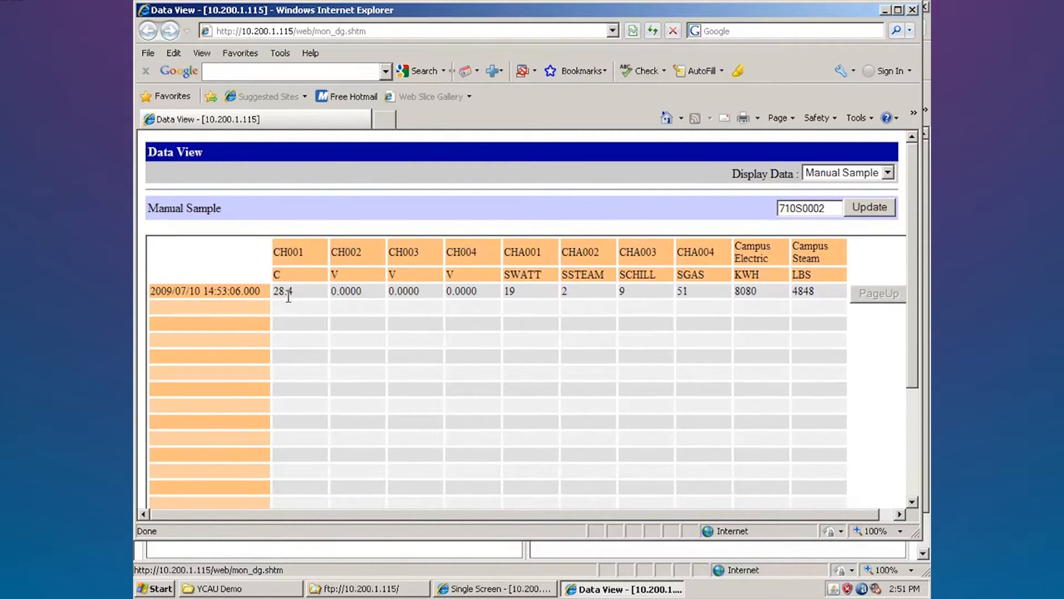
# Look through the Alarm Summary in Data View and close the Data View window
pyautogui.click(886, 172)
pyautogui.click(871, 185)
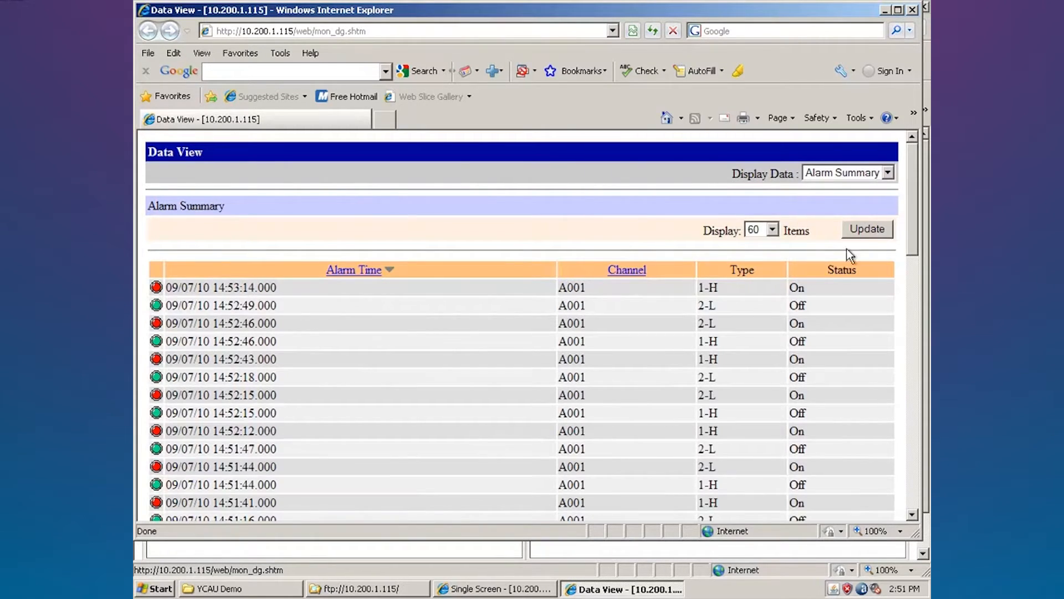
pyautogui.moveTo(910, 221); pyautogui.dragTo(911, 168)
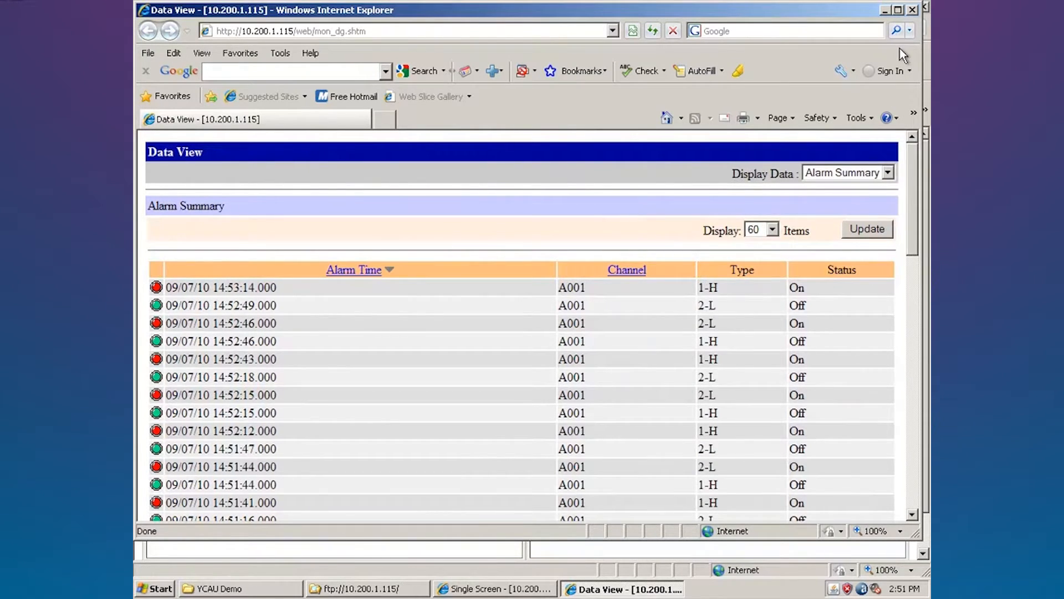
pyautogui.click(913, 10)
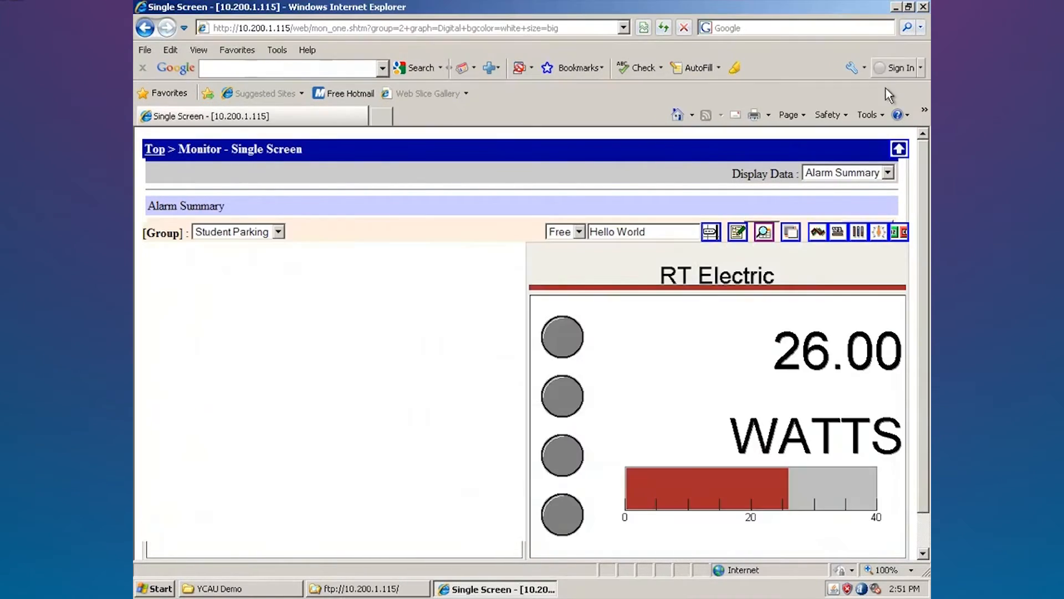
# Return to the Top page, open the Setting List and look through the unit's full configuration
pyautogui.click(150, 151)
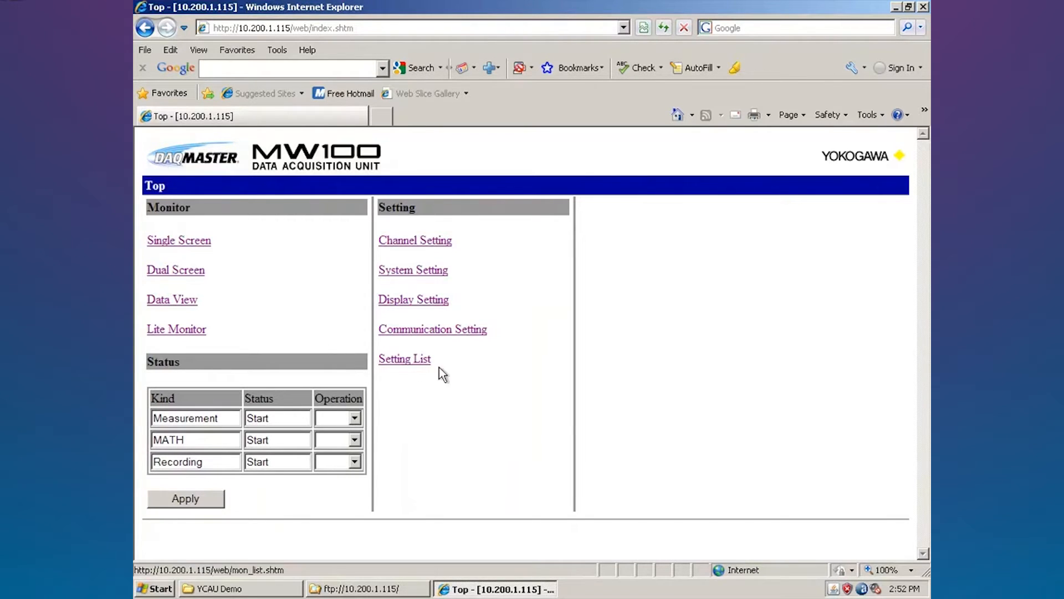
pyautogui.click(423, 361)
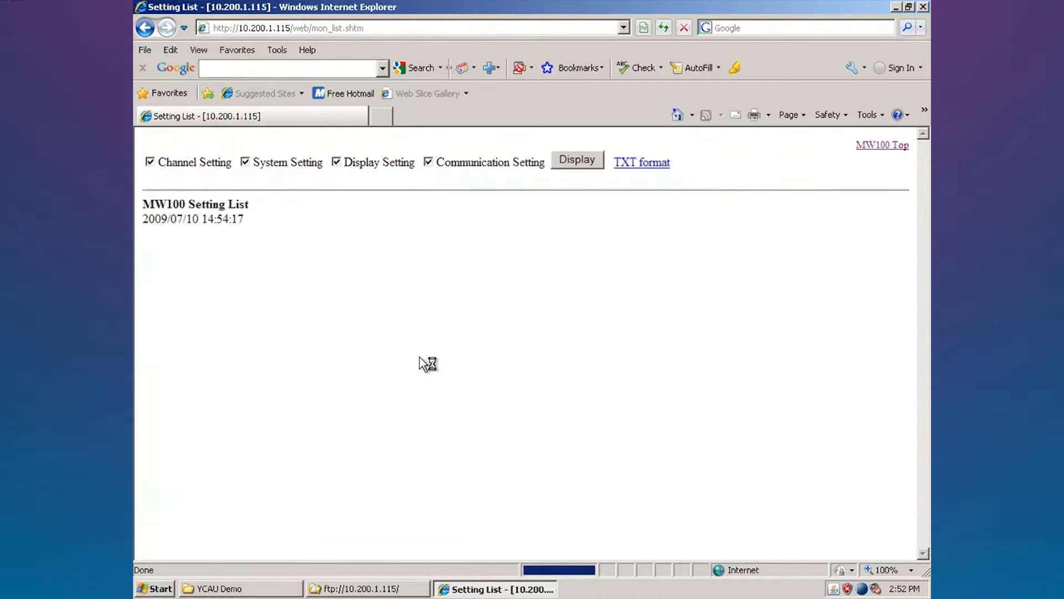
pyautogui.moveTo(920, 167); pyautogui.dragTo(917, 446)
pyautogui.moveTo(913, 341); pyautogui.dragTo(917, 156)
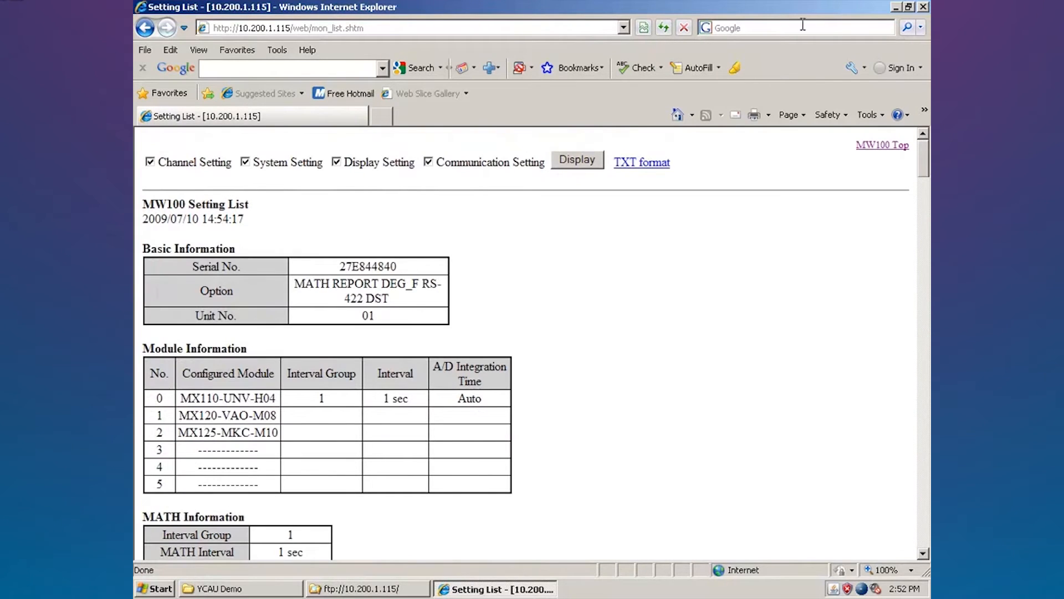
# Open the Lite Monitor from the Top page, look at the Library readings and available groups, and return to Top
pyautogui.click(896, 145)
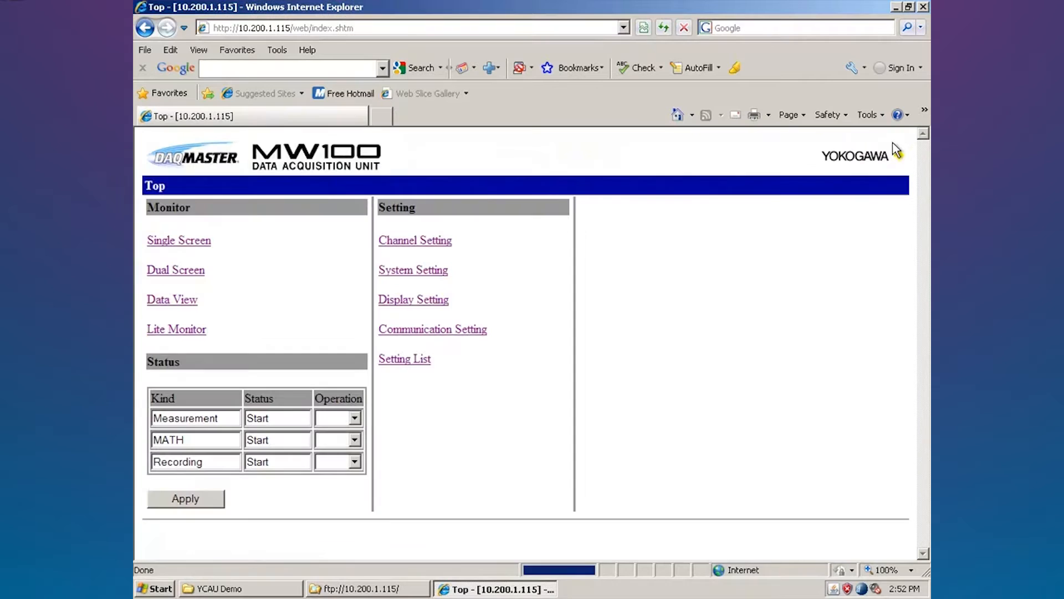
pyautogui.click(194, 329)
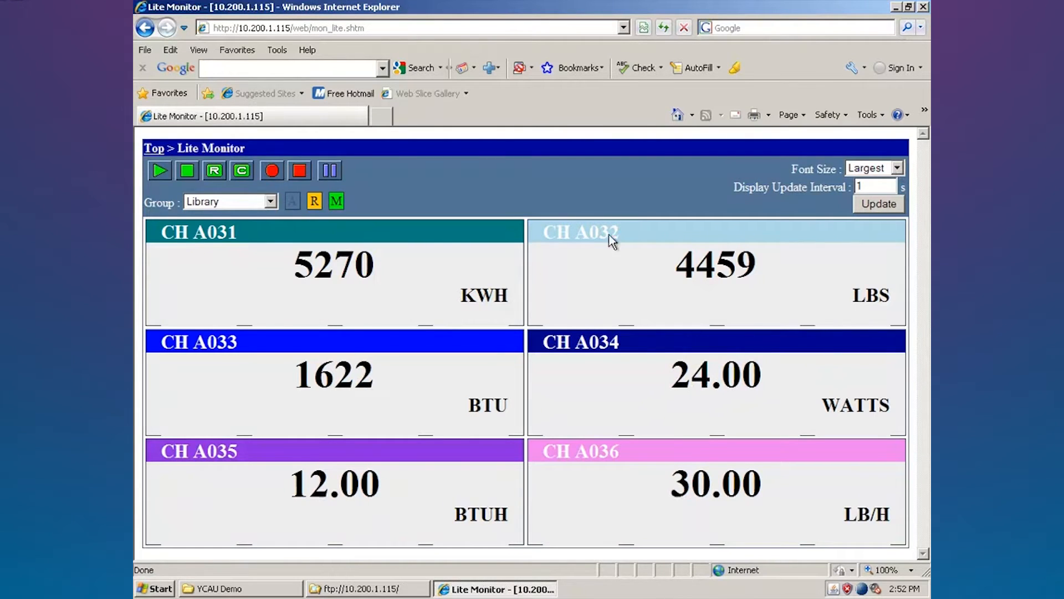
pyautogui.click(271, 202)
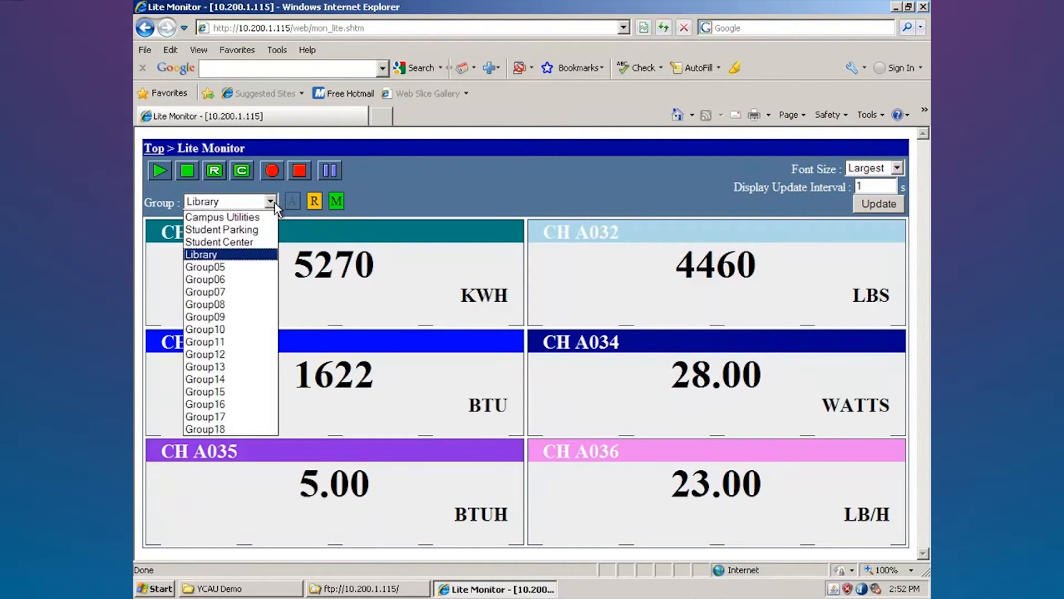
pyautogui.click(423, 197)
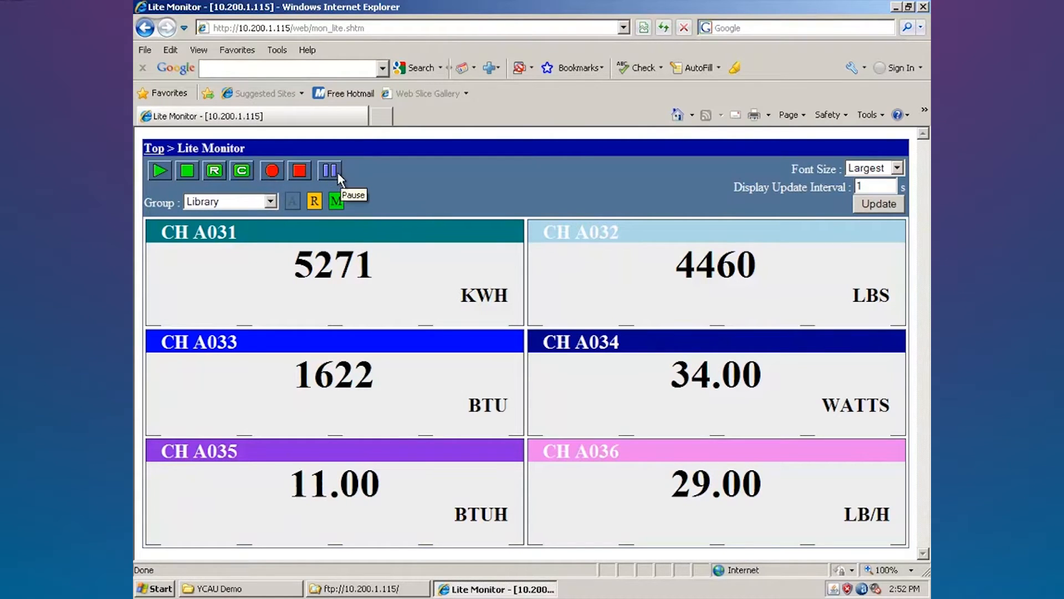
pyautogui.click(157, 148)
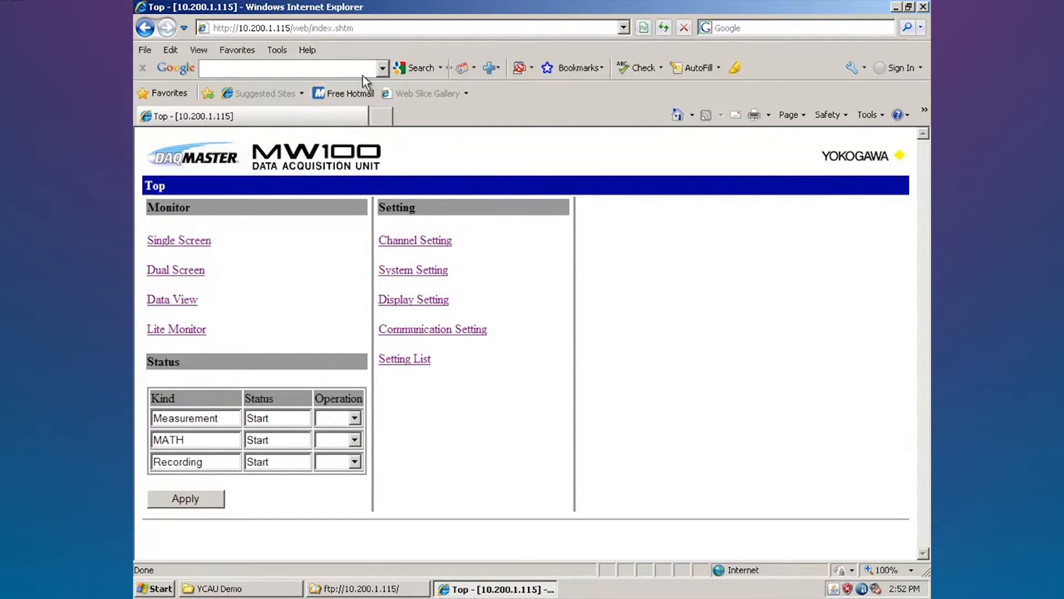
pyautogui.click(326, 28)
pyautogui.click(288, 28)
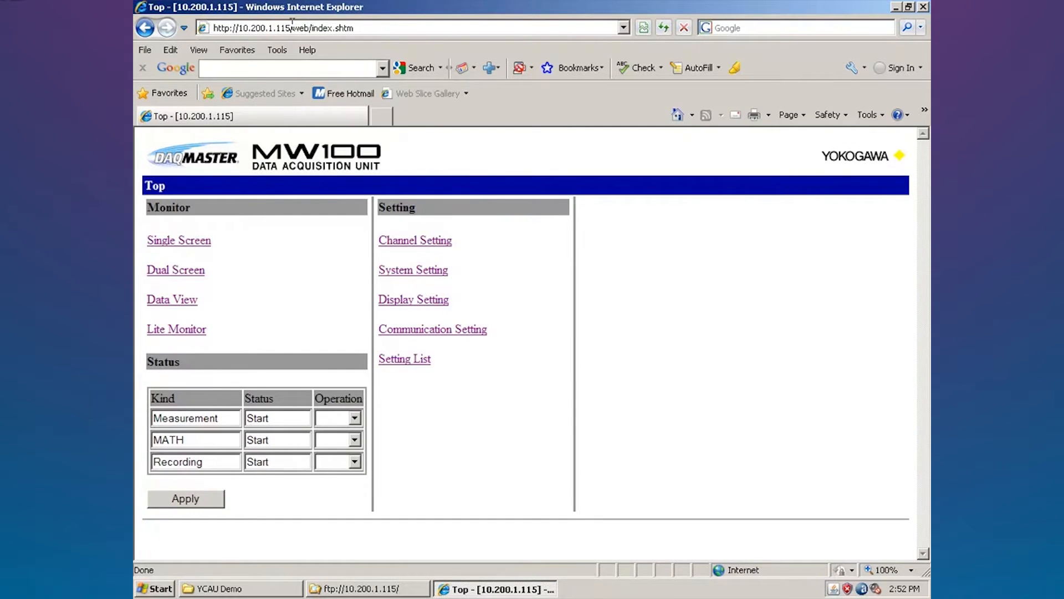
pyautogui.moveTo(293, 28); pyautogui.dragTo(444, 30)
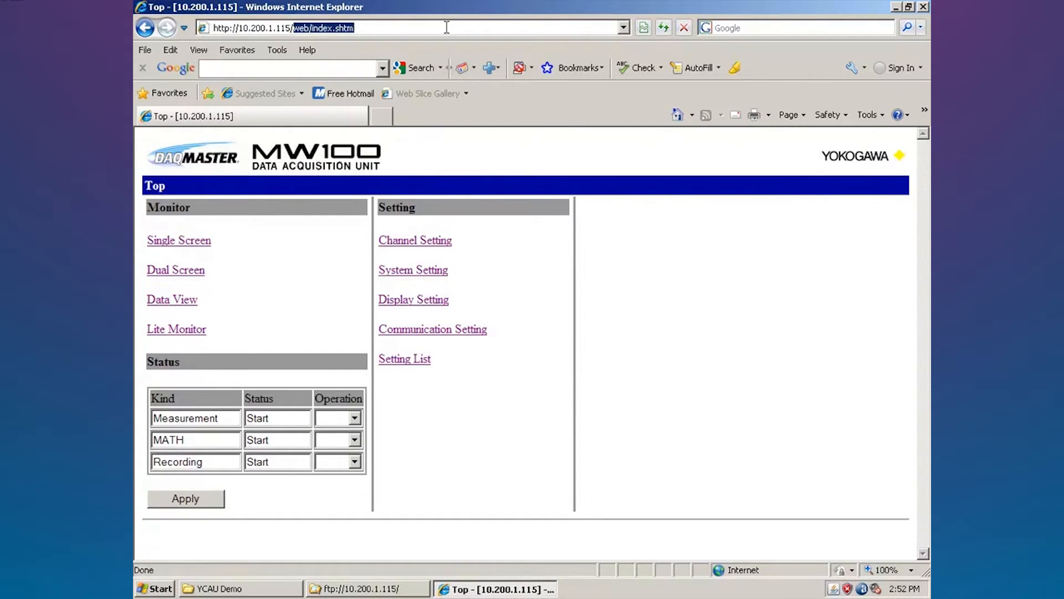
pyautogui.write('submeter')
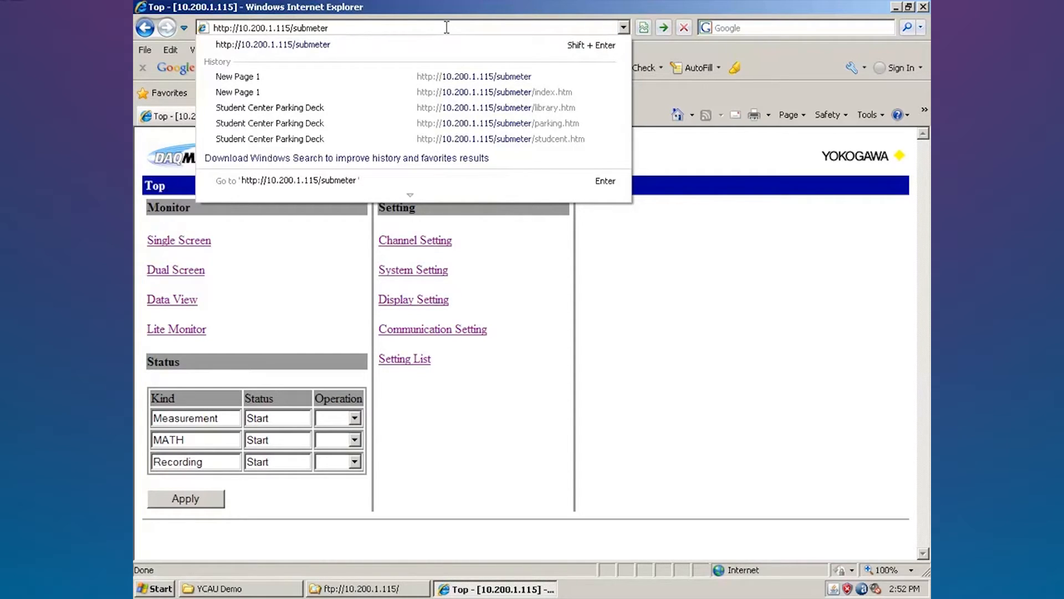
pyautogui.press('Return')
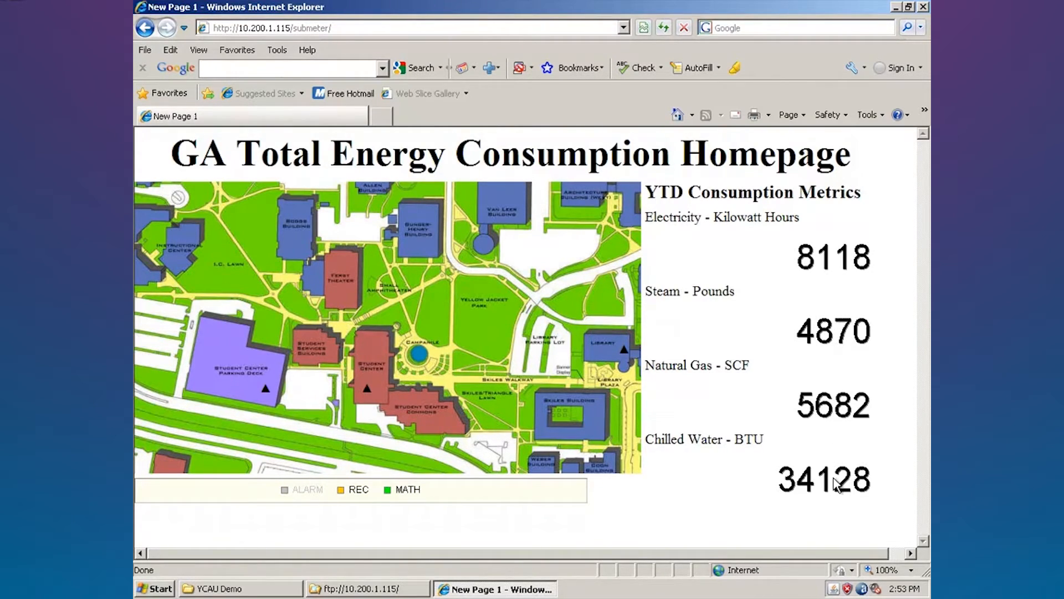
# Review the consumption metrics on the Student Center Parking Deck and Library pages via the campus map, and close the browser
pyautogui.click(266, 389)
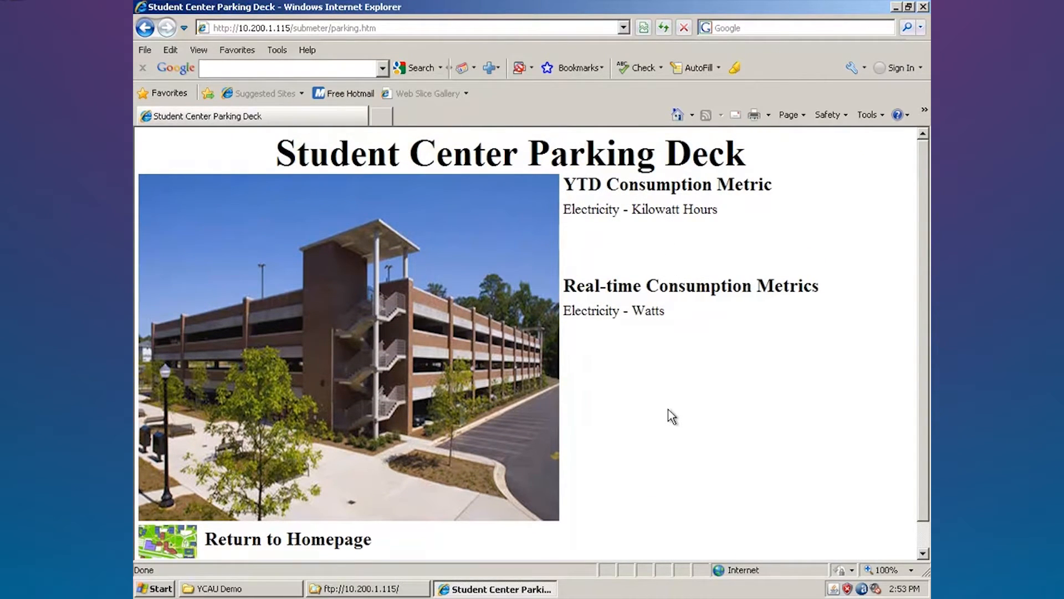
pyautogui.click(170, 535)
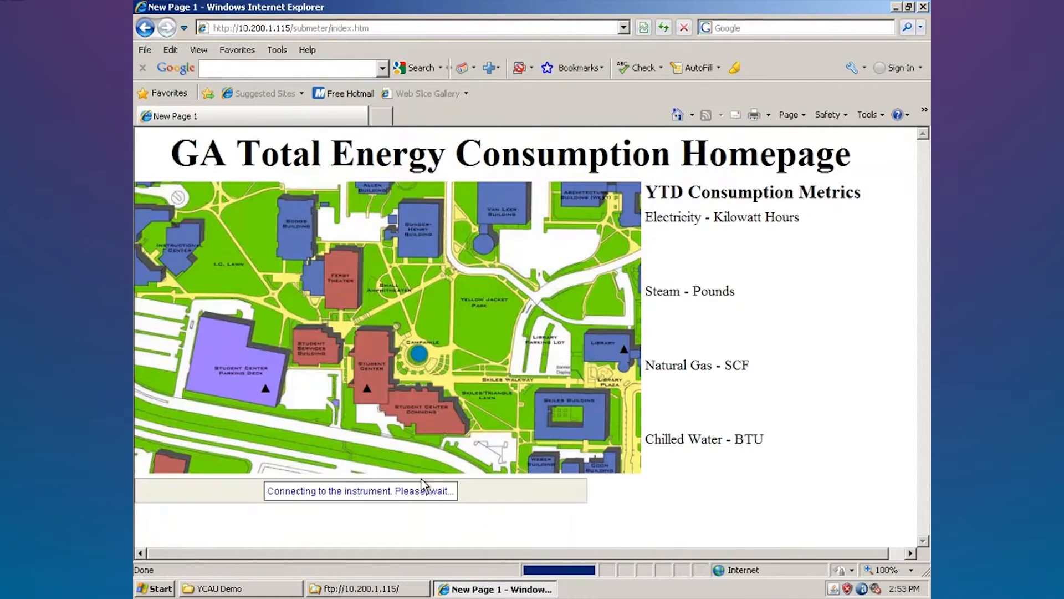
pyautogui.click(623, 350)
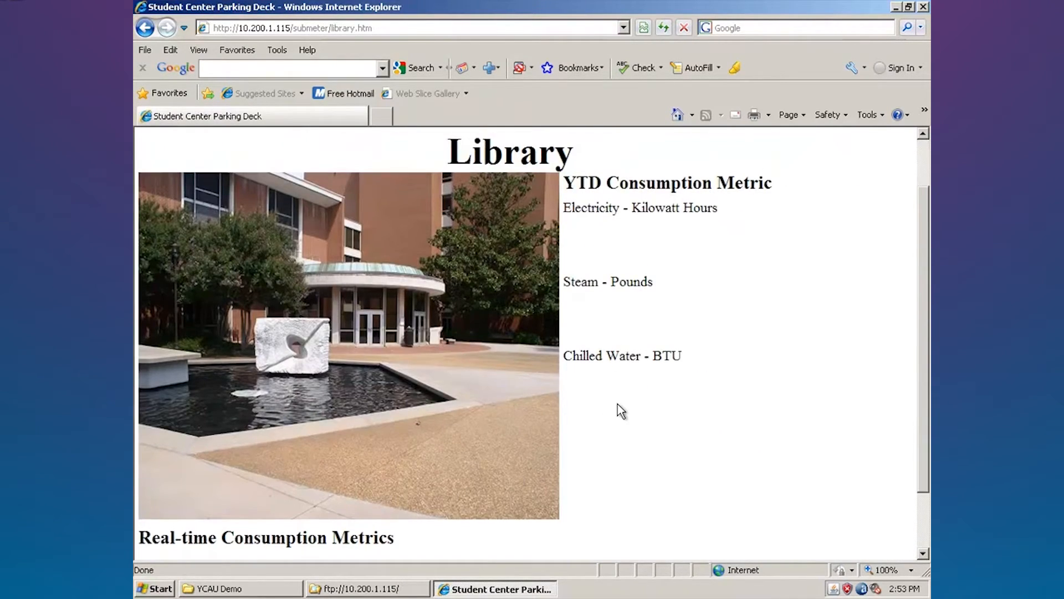
pyautogui.scroll(-1, 618, 409)
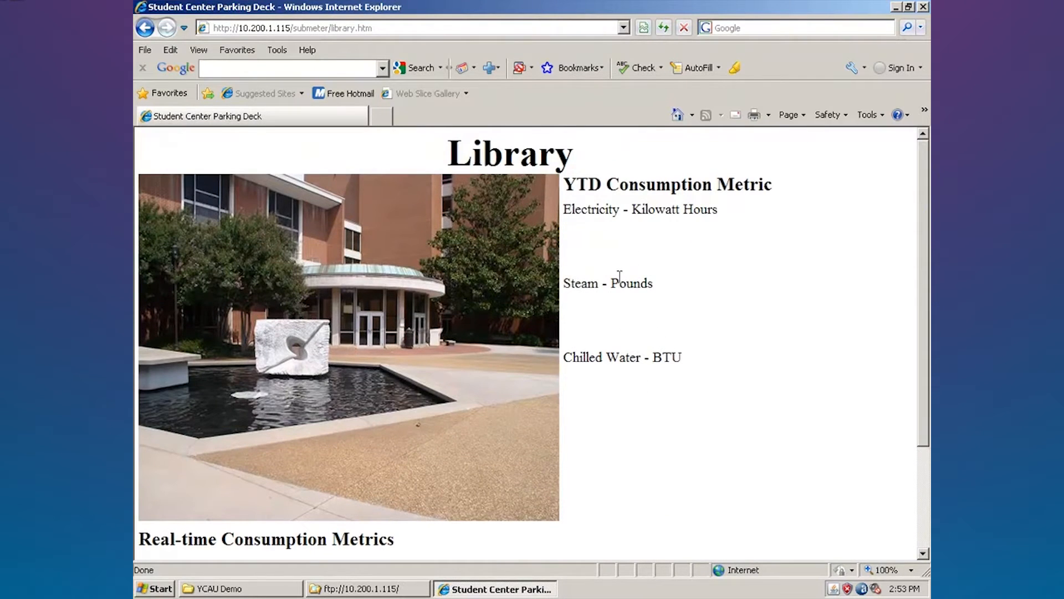
pyautogui.scroll(-1, 619, 415)
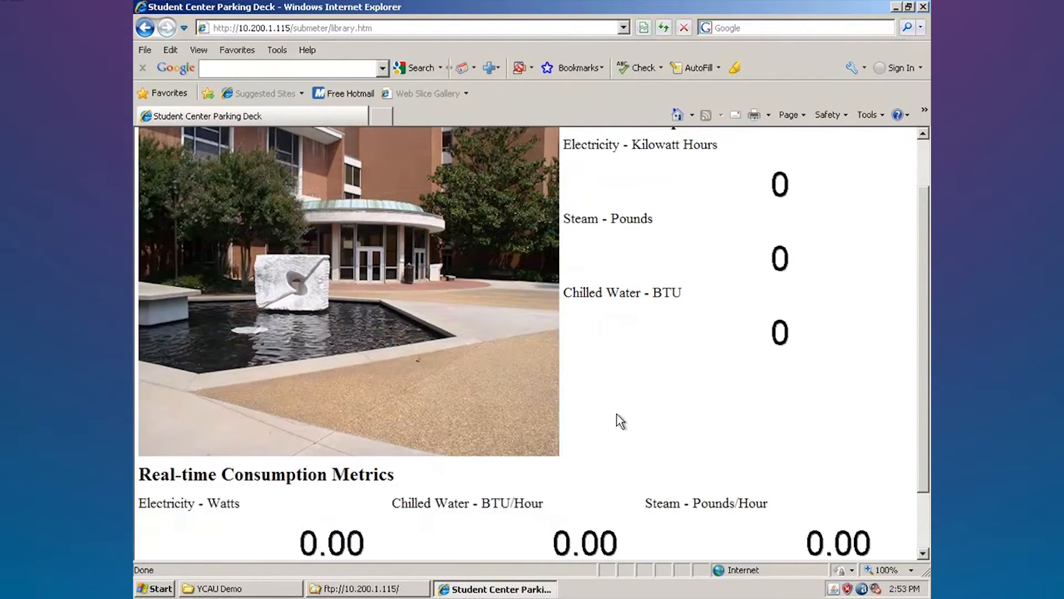
pyautogui.scroll(-1, 659, 397)
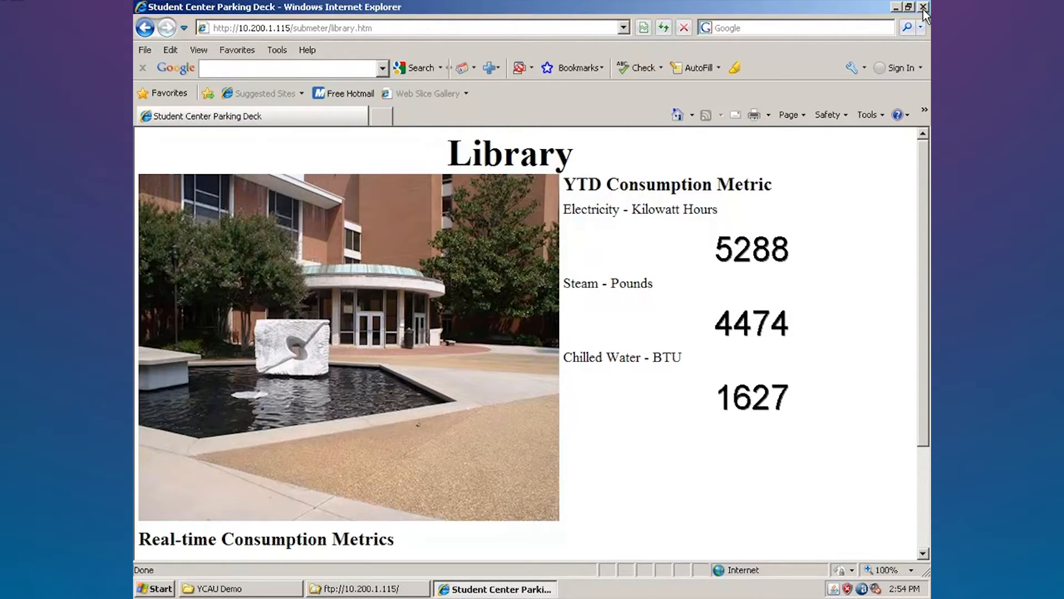
pyautogui.click(923, 7)
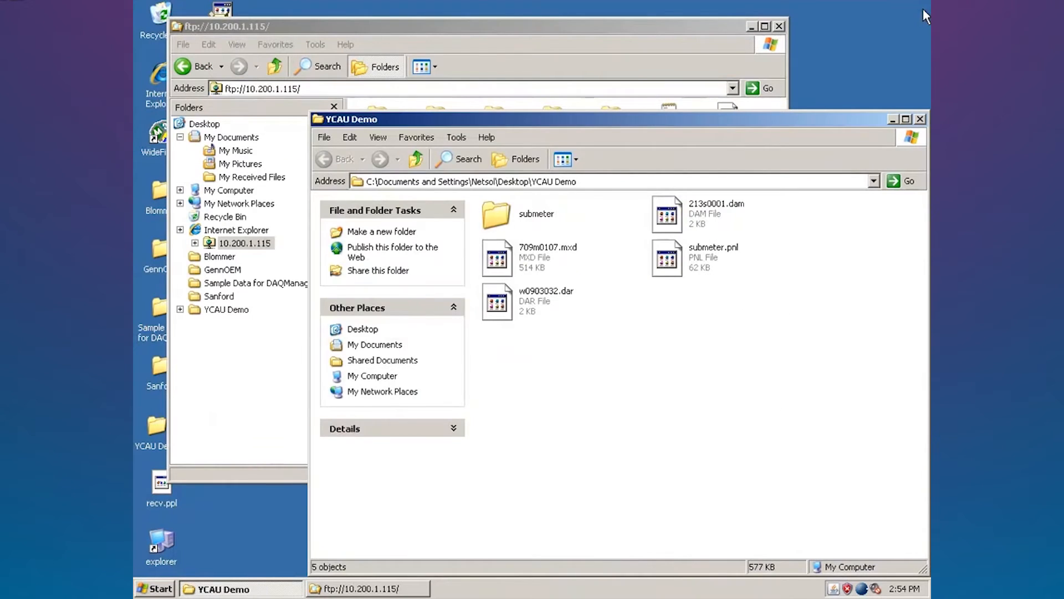
# Switch to the ftp://10.200.1.115/ window and open its config folder
pyautogui.click(419, 31)
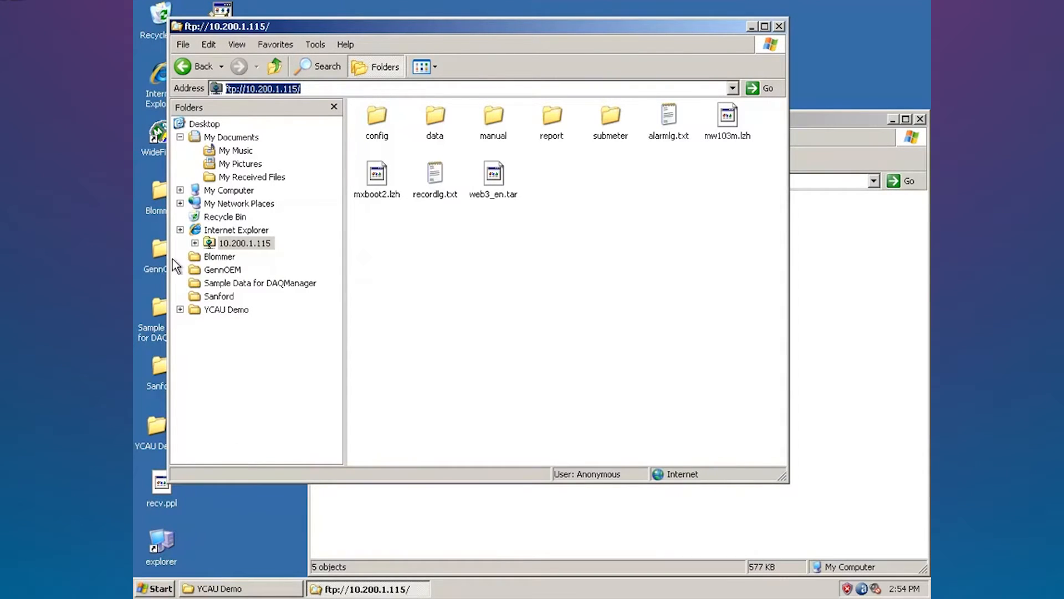
pyautogui.click(321, 87)
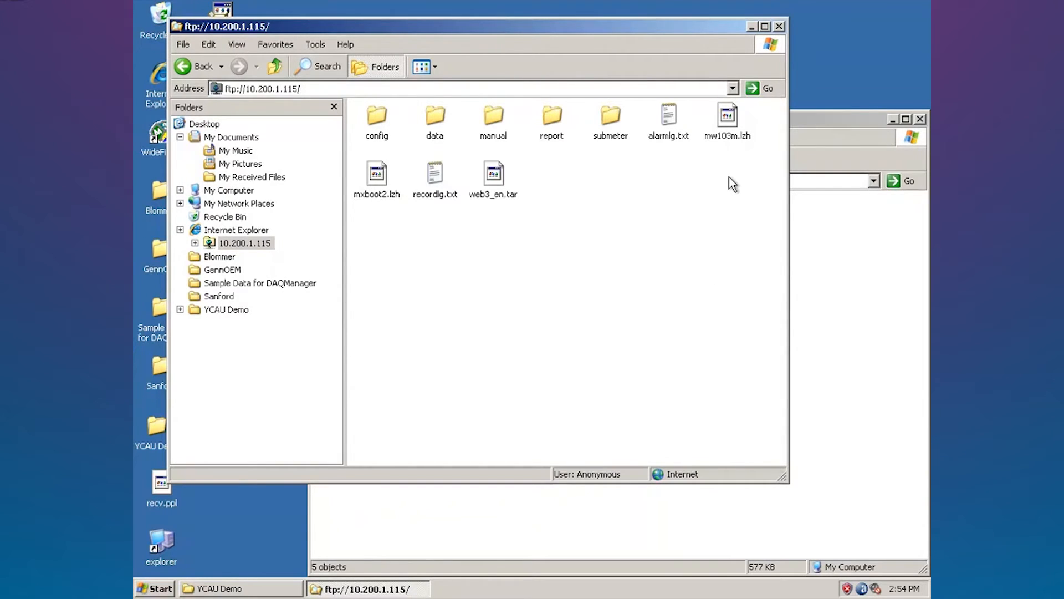
pyautogui.doubleClick(377, 128)
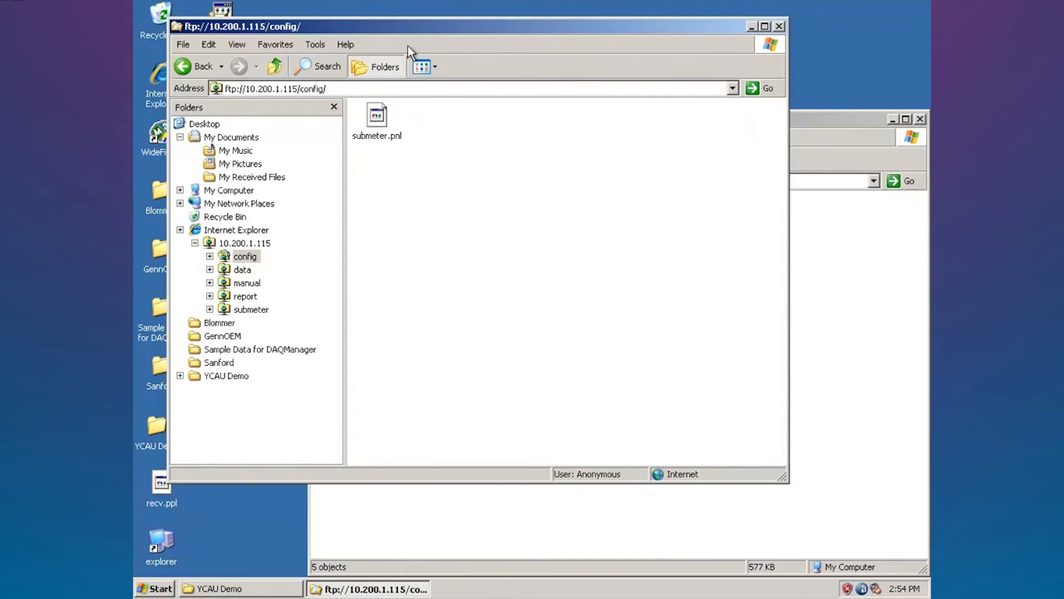
# Copy submeter.pnl from the FTP config folder to the desktop, and delete the desktop copy
pyautogui.moveTo(409, 28); pyautogui.dragTo(680, 129)
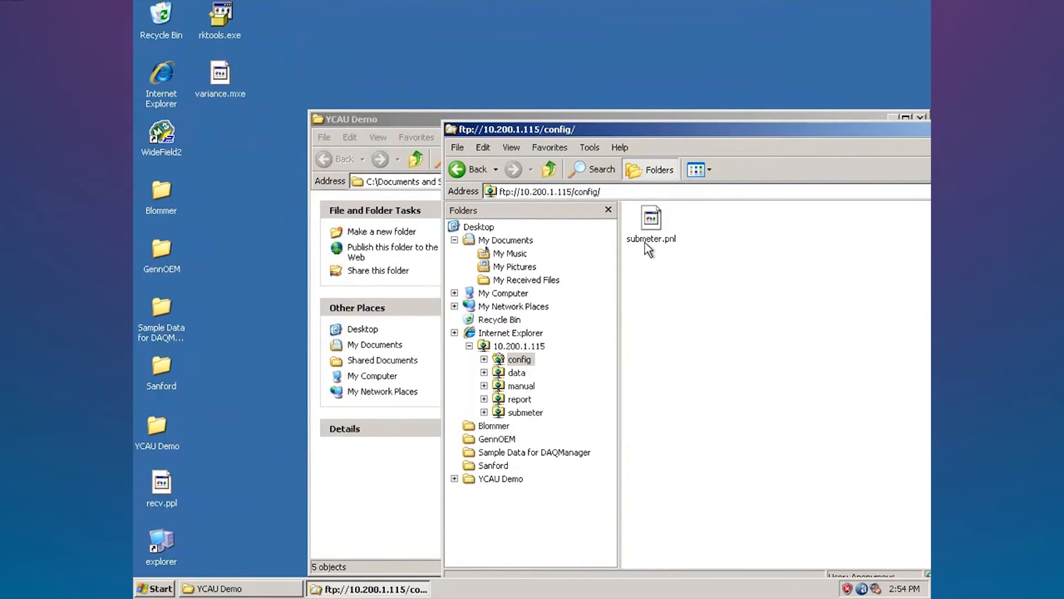
pyautogui.moveTo(647, 214); pyautogui.dragTo(418, 50)
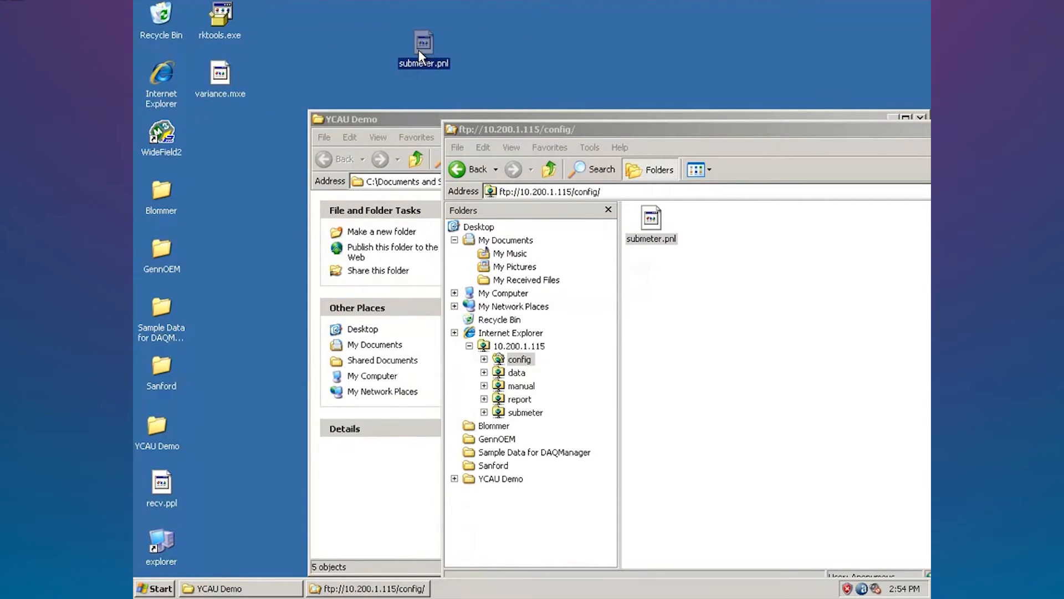
pyautogui.press('Delete')
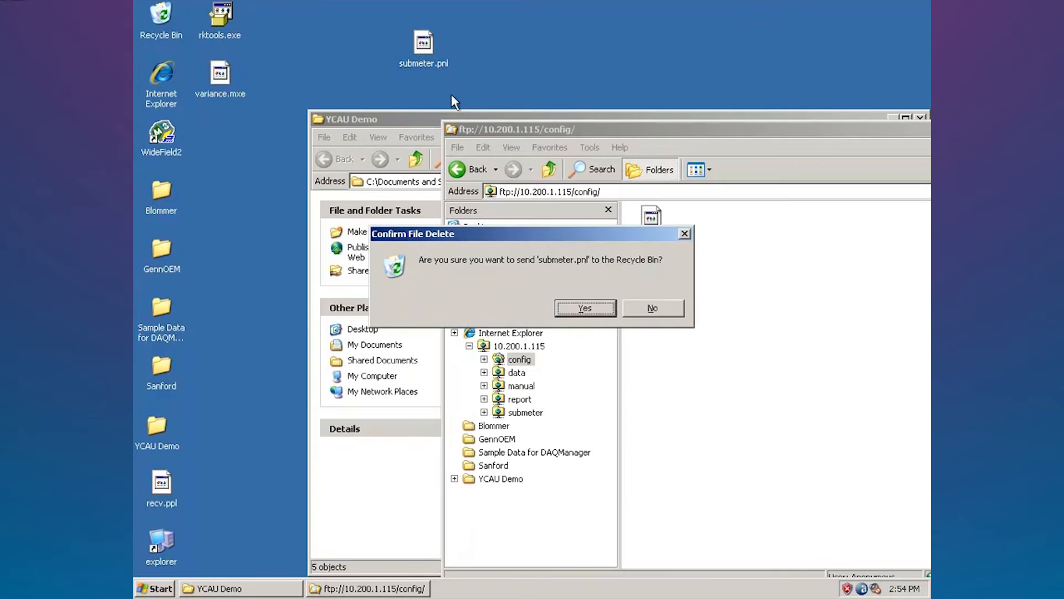
pyautogui.click(582, 314)
# Go back to the FTP root and open the data0011 folder inside data
pyautogui.click(481, 168)
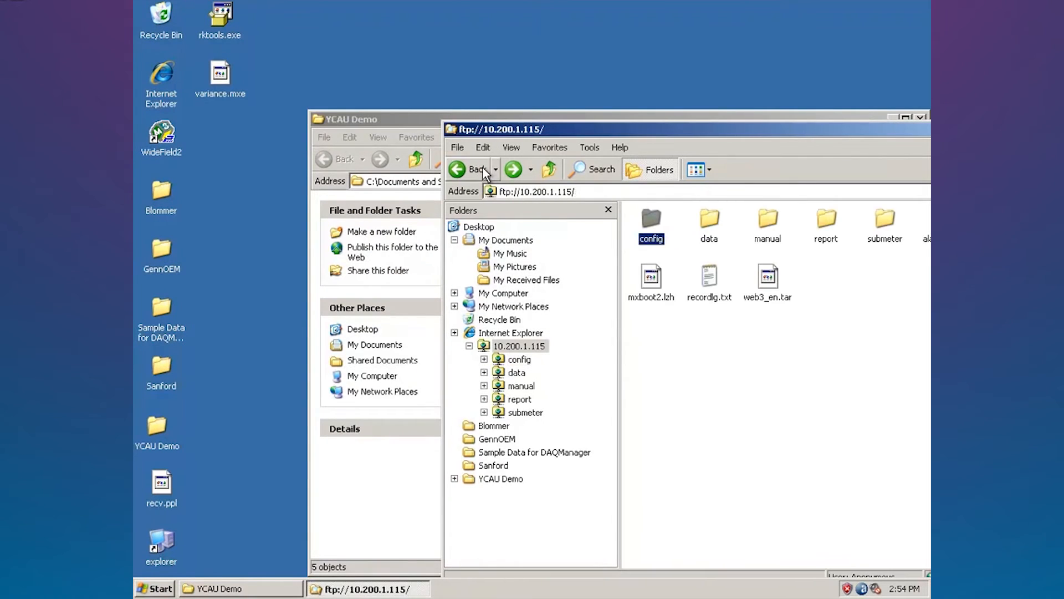
pyautogui.doubleClick(709, 221)
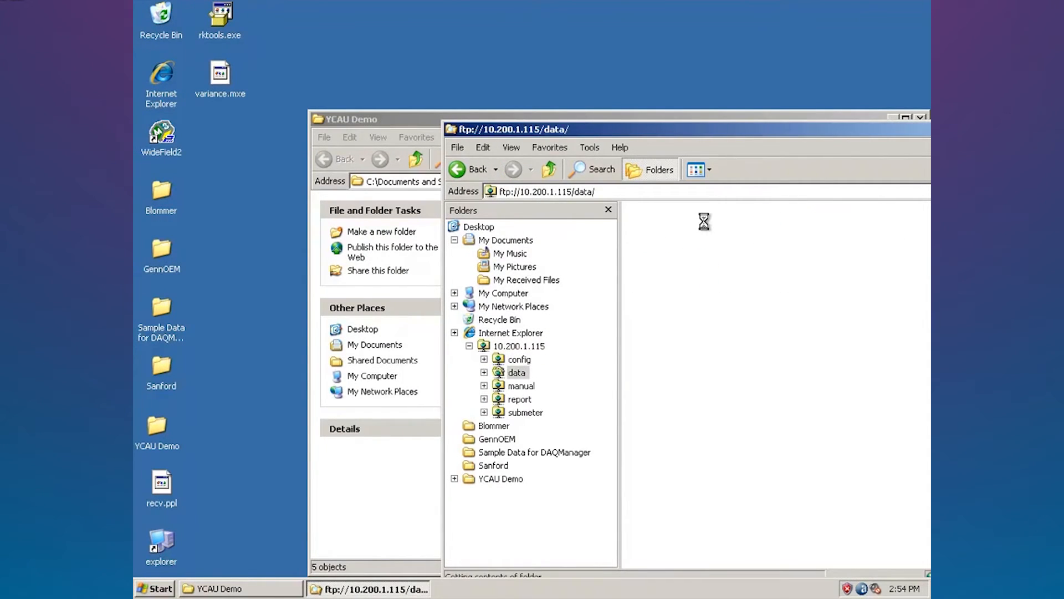
pyautogui.moveTo(748, 131); pyautogui.dragTo(614, 99)
pyautogui.doubleClick(720, 217)
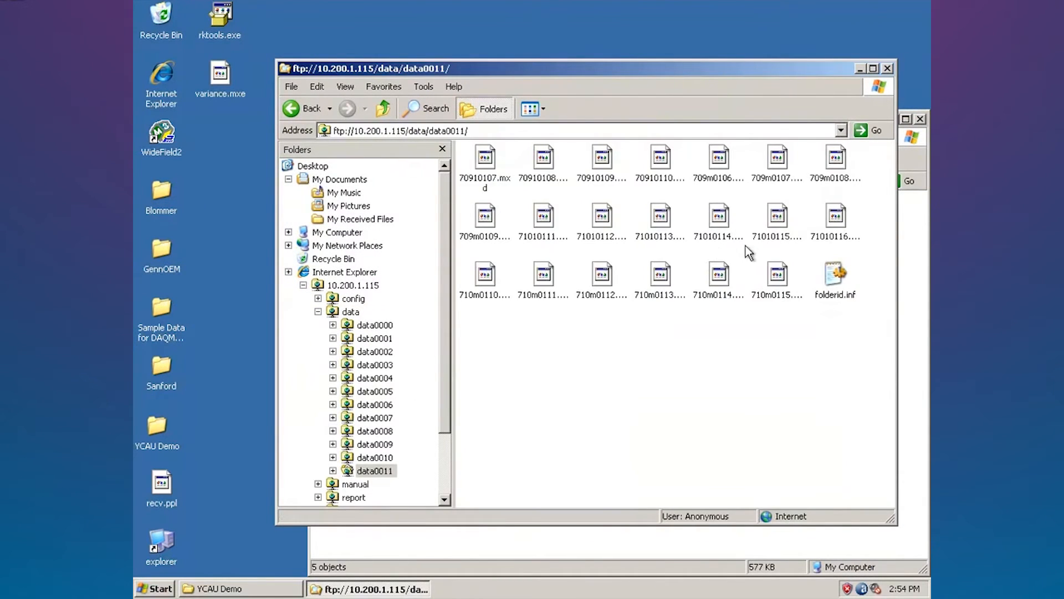
# Show the data0011 files in Details view and widen the Name column
pyautogui.rightClick(608, 361)
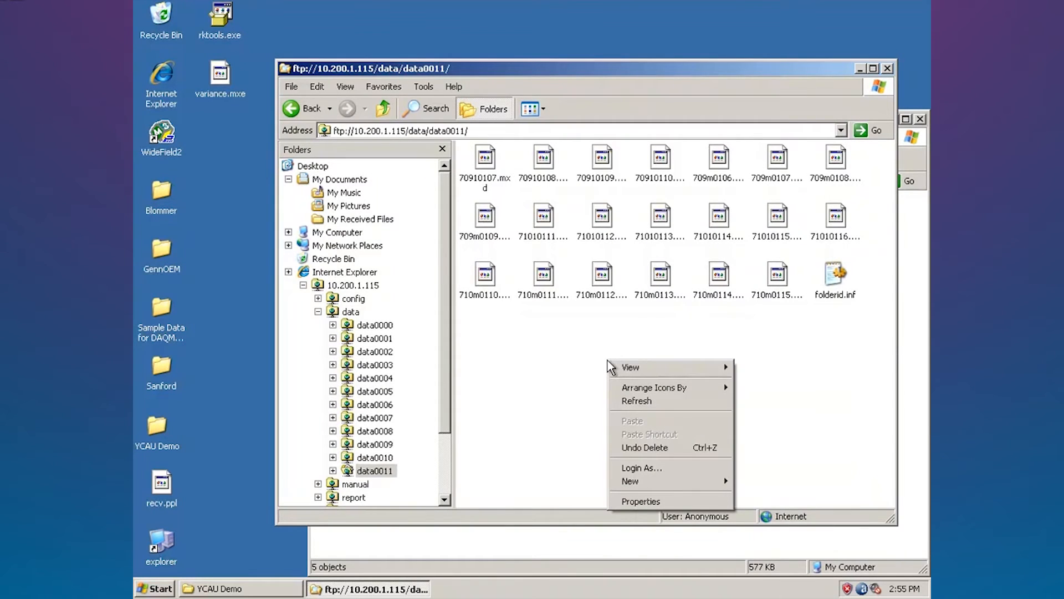
pyautogui.moveTo(633, 366)
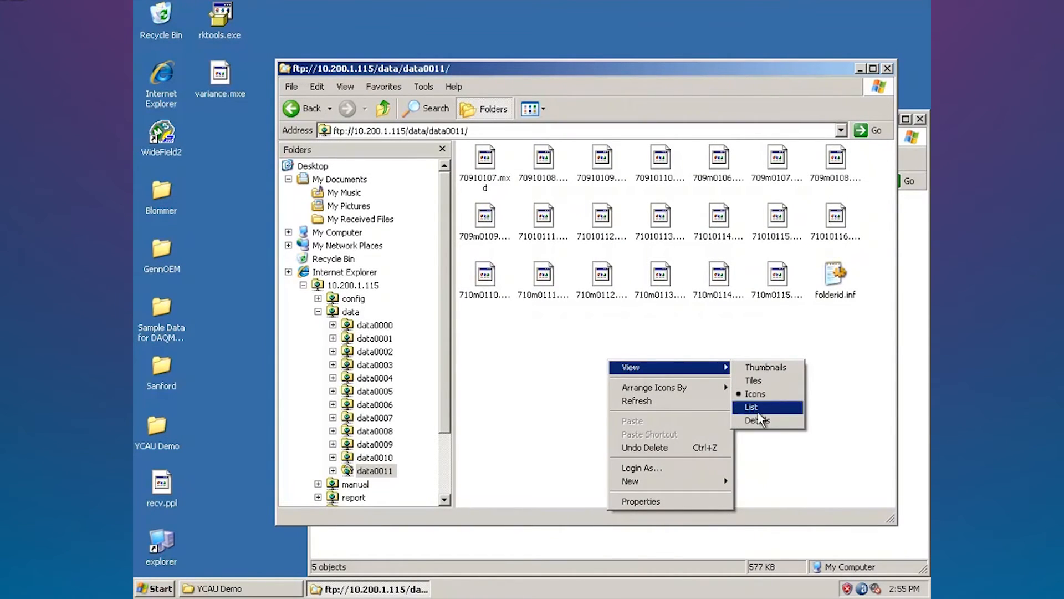
pyautogui.click(758, 420)
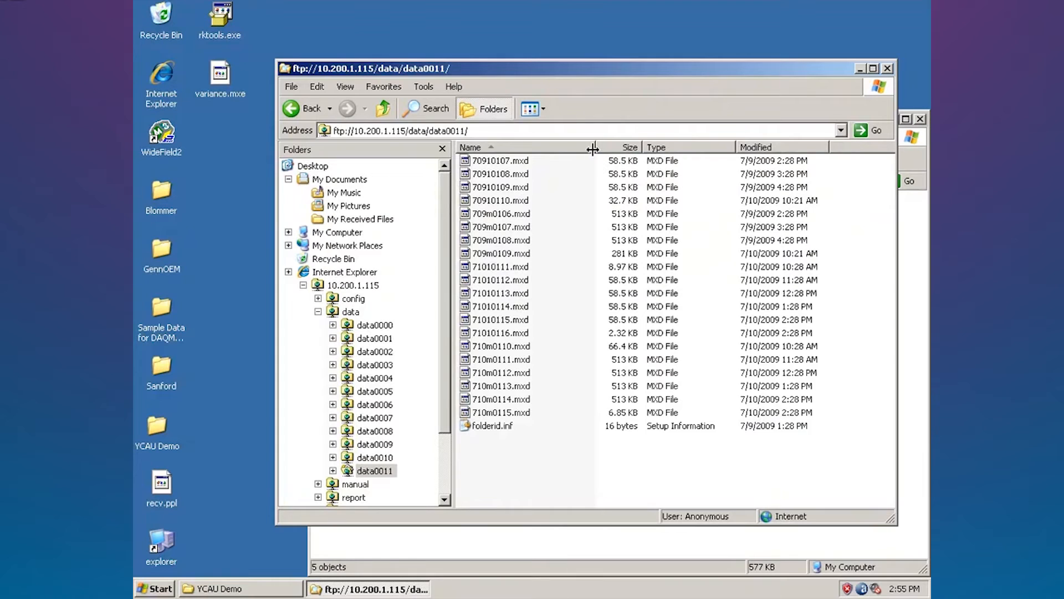
pyautogui.moveTo(596, 147); pyautogui.dragTo(618, 147)
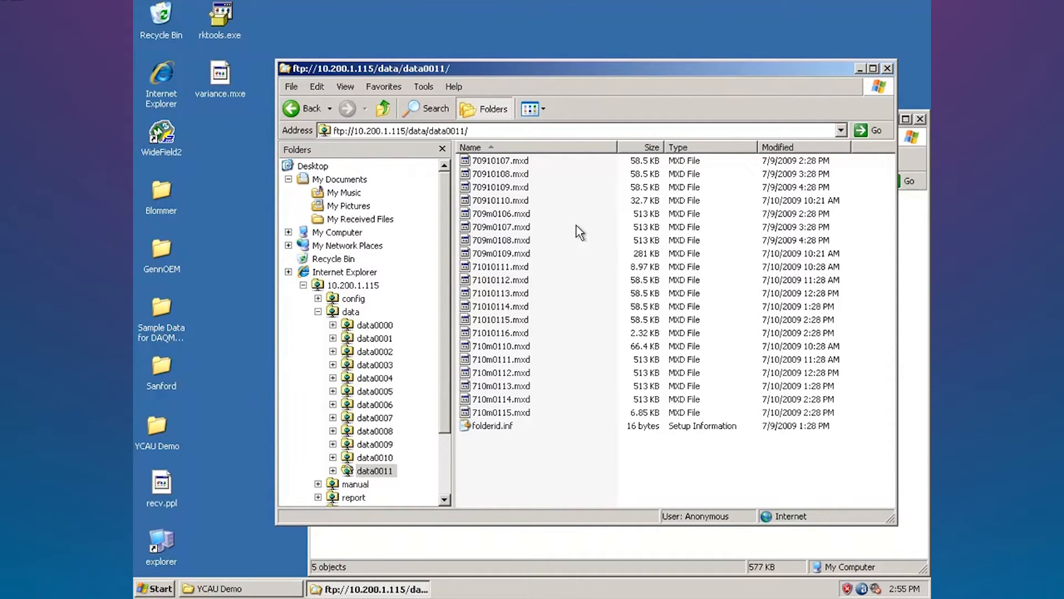
# Return to the FTP root, look through the submeter folder's web page files and close the FTP window
pyautogui.click(302, 108)
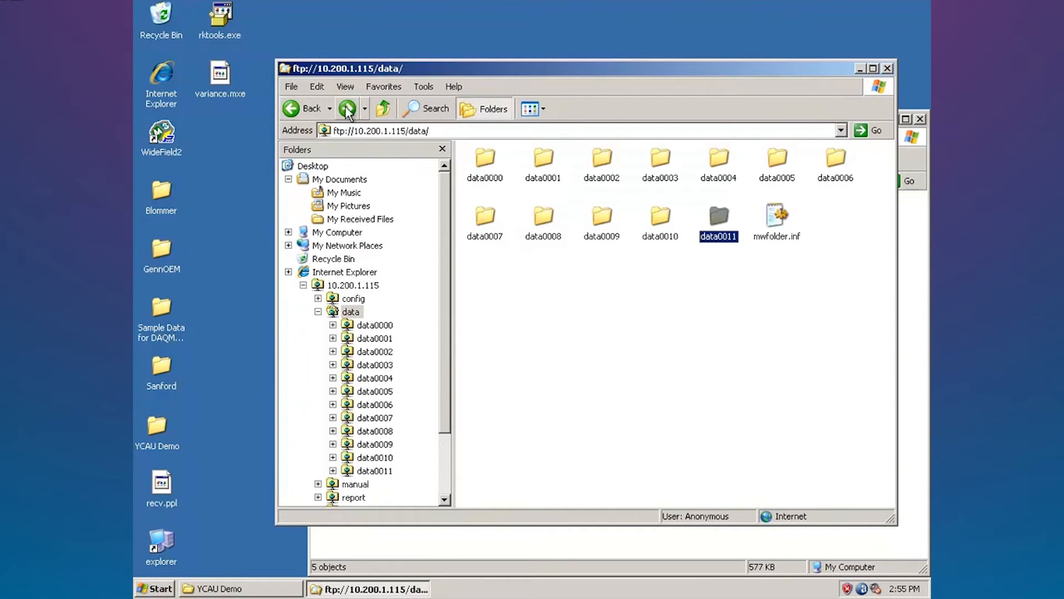
pyautogui.click(306, 109)
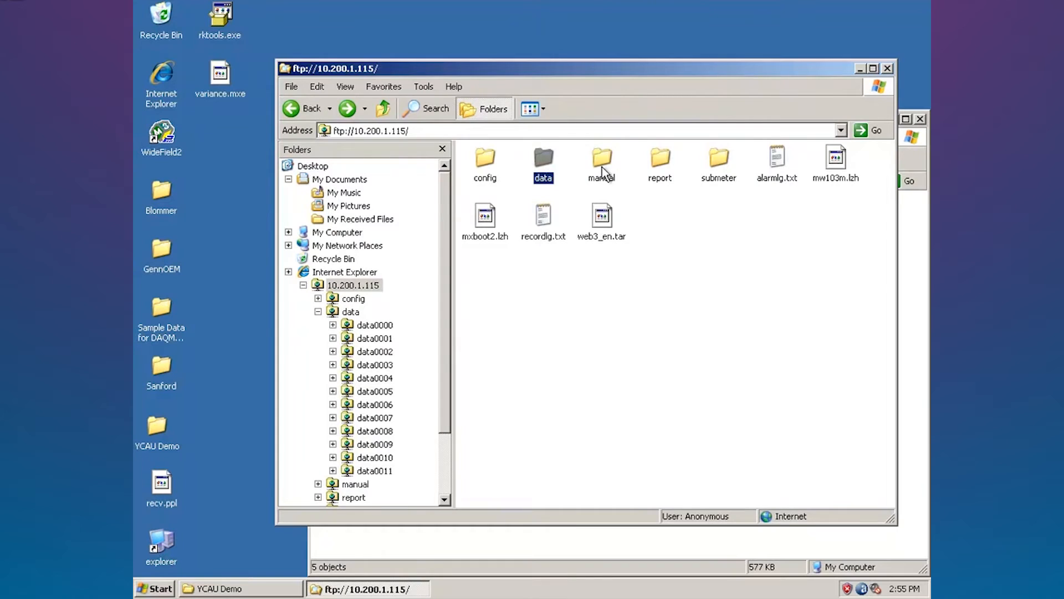
pyautogui.doubleClick(719, 166)
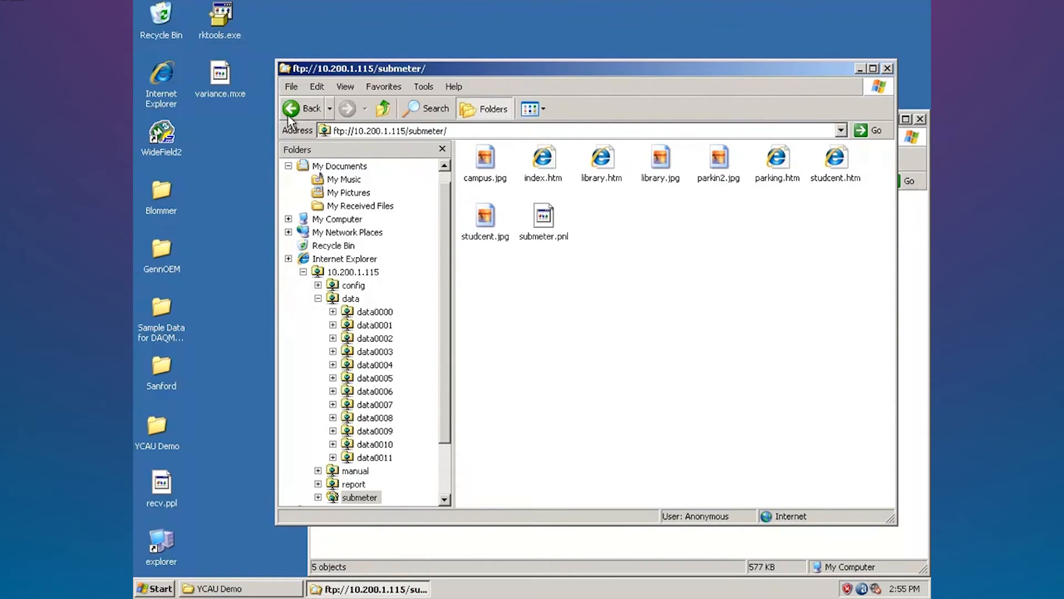
pyautogui.click(887, 68)
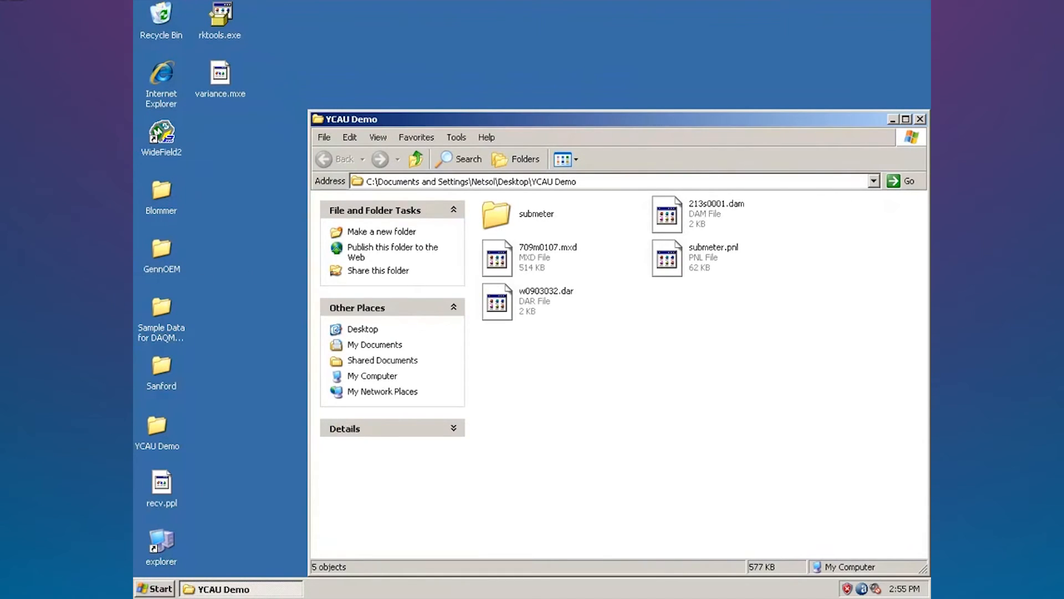
# Close the YCAU Demo folder window and reopen the folder from the desktop
pyautogui.click(919, 119)
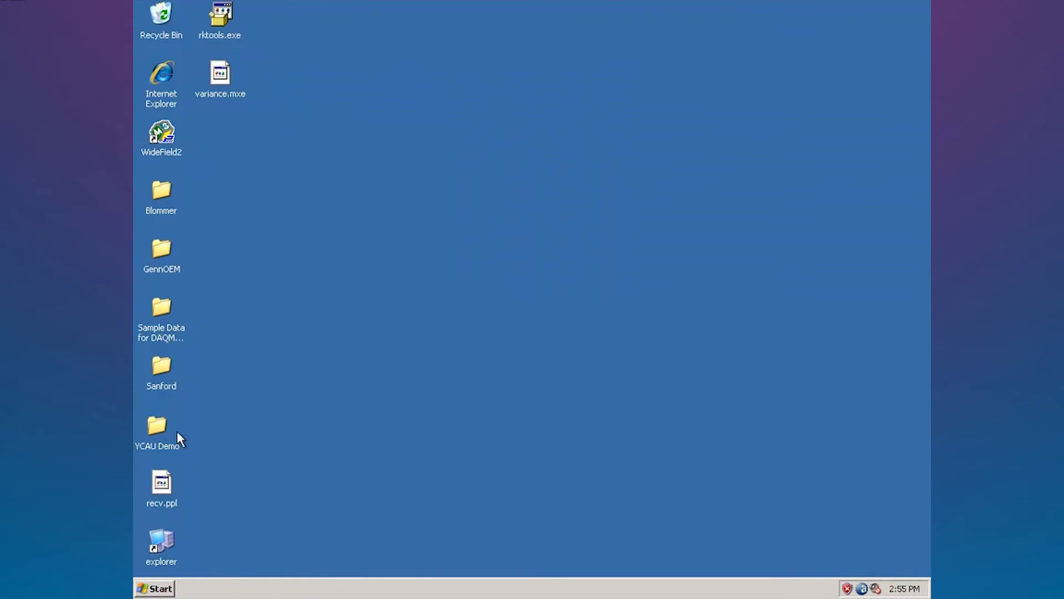
pyautogui.doubleClick(160, 429)
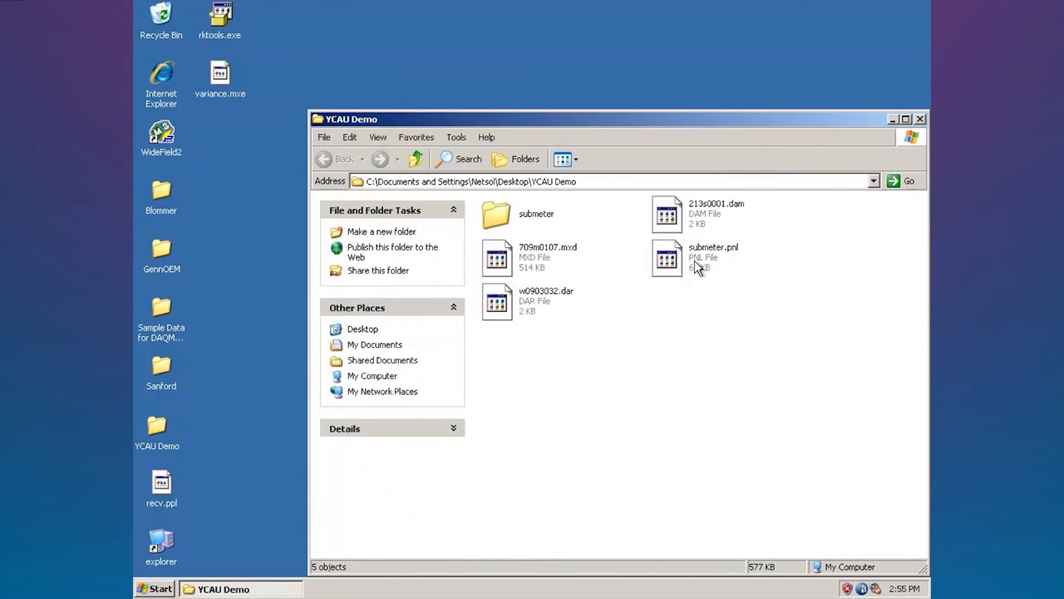
# Launch MW100 Viewer from the installed Yokogawa recorder programs
pyautogui.moveTo(701, 227)
pyautogui.click(161, 590)
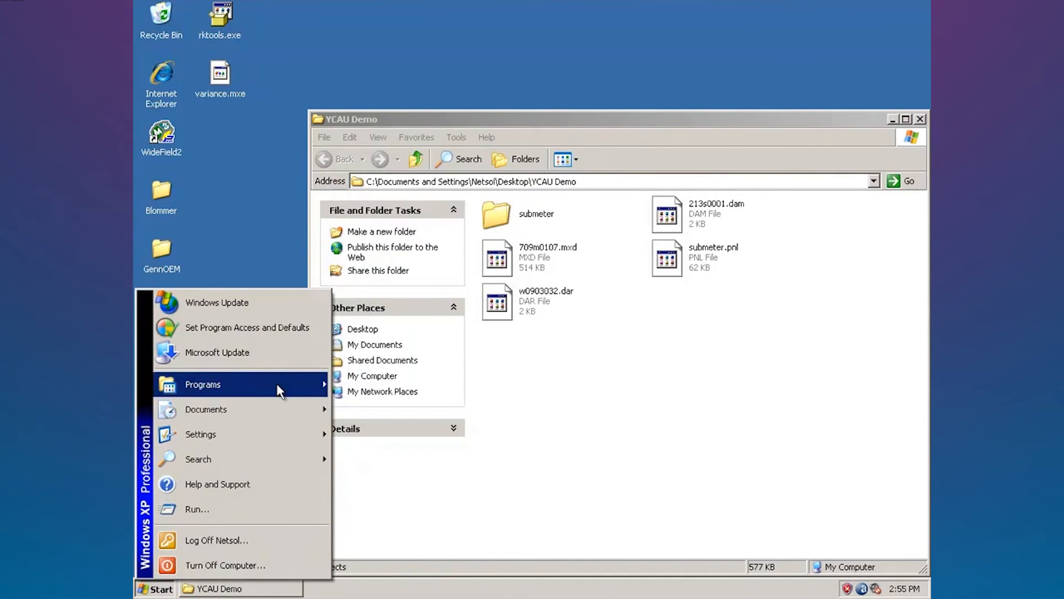
pyautogui.moveTo(324, 391)
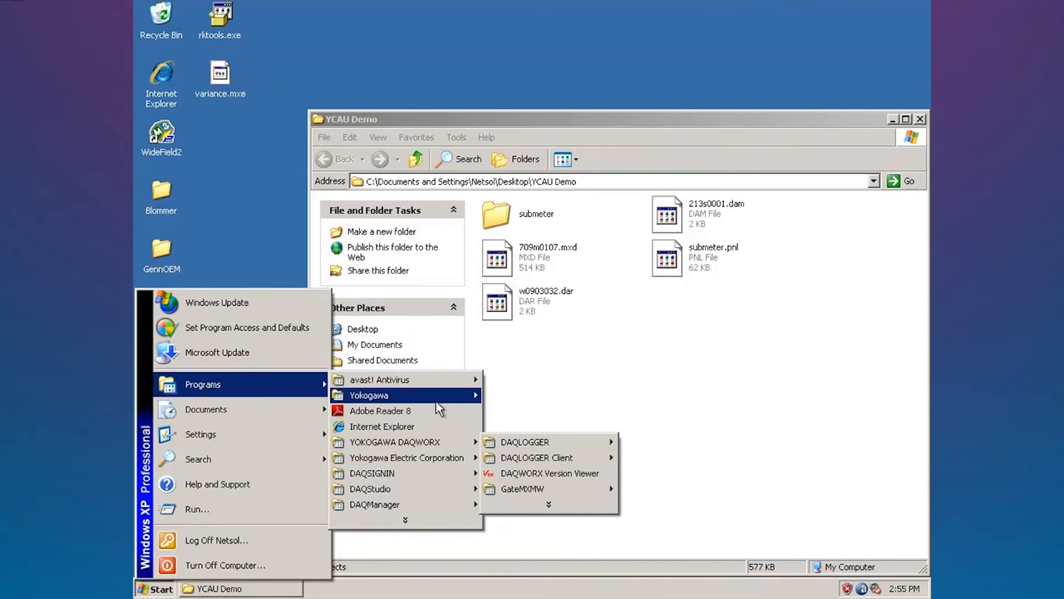
pyautogui.moveTo(476, 403)
pyautogui.moveTo(532, 412)
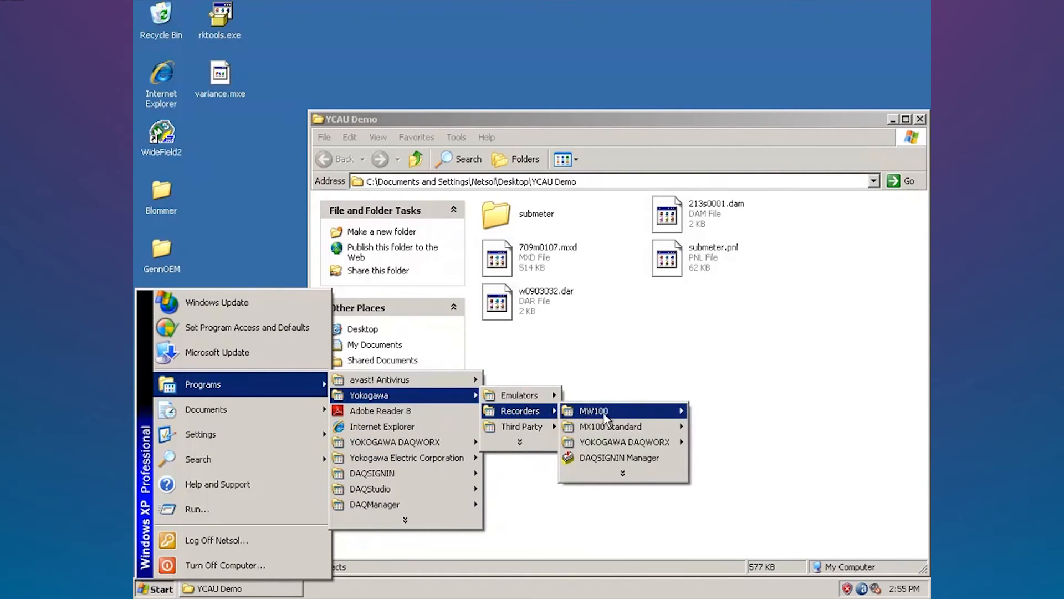
pyautogui.moveTo(659, 412)
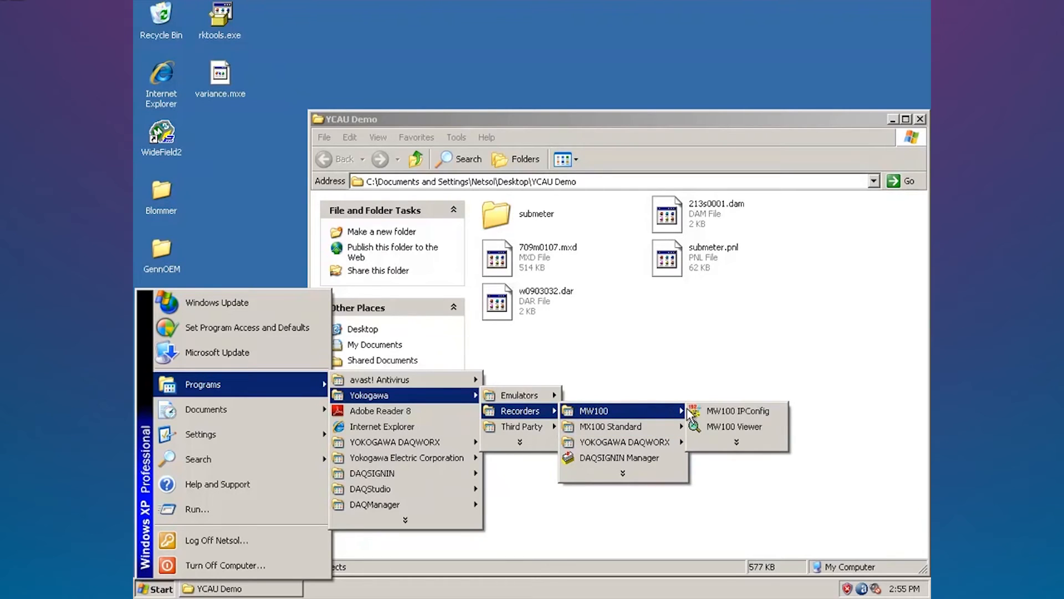
pyautogui.click(715, 427)
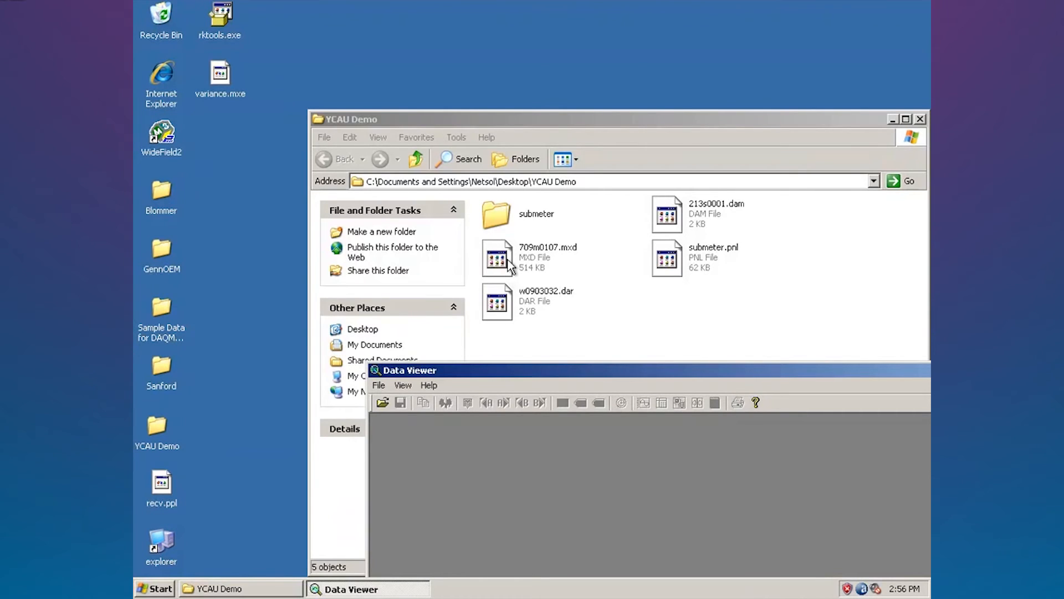
# Load 709m0107.mxd, w0903032.dar and 213s0001.dam from the YCAU Demo folder into Data Viewer
pyautogui.moveTo(508, 268); pyautogui.dragTo(595, 443)
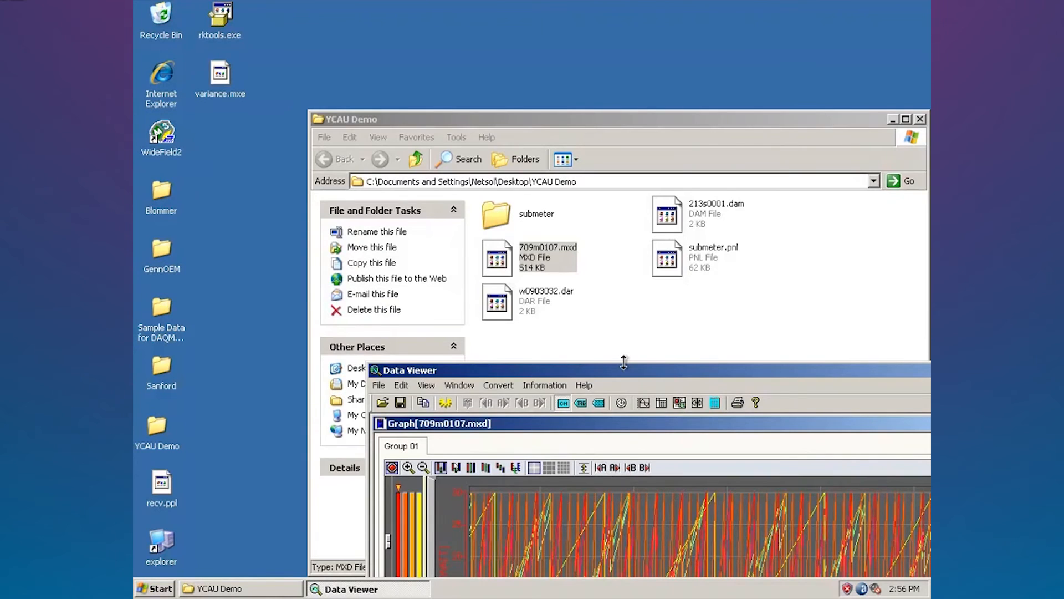
pyautogui.moveTo(623, 373); pyautogui.dragTo(548, 340)
pyautogui.moveTo(546, 302); pyautogui.dragTo(604, 383)
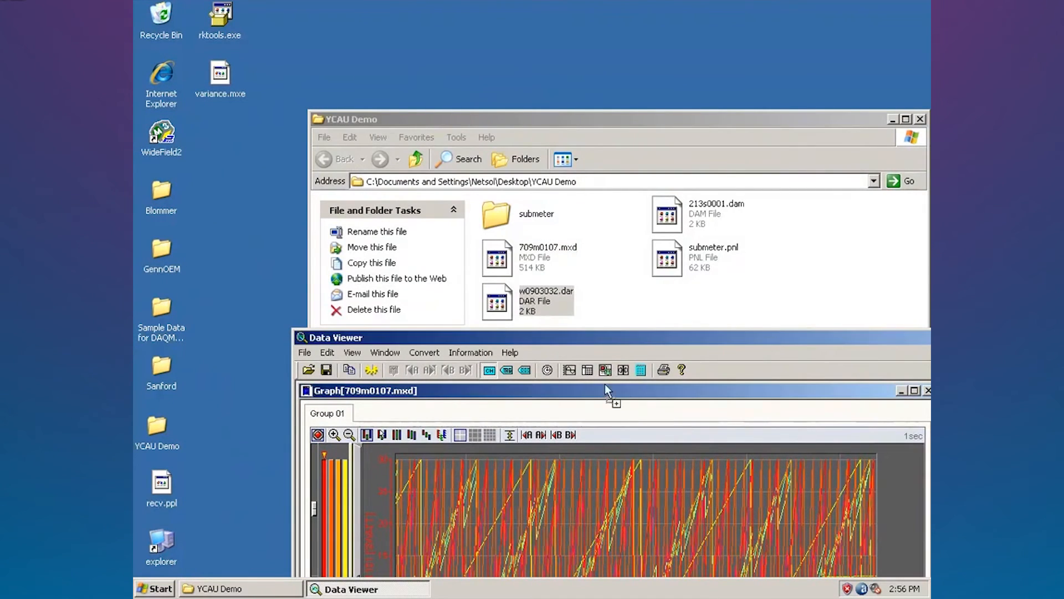
pyautogui.moveTo(624, 472); pyautogui.dragTo(623, 473)
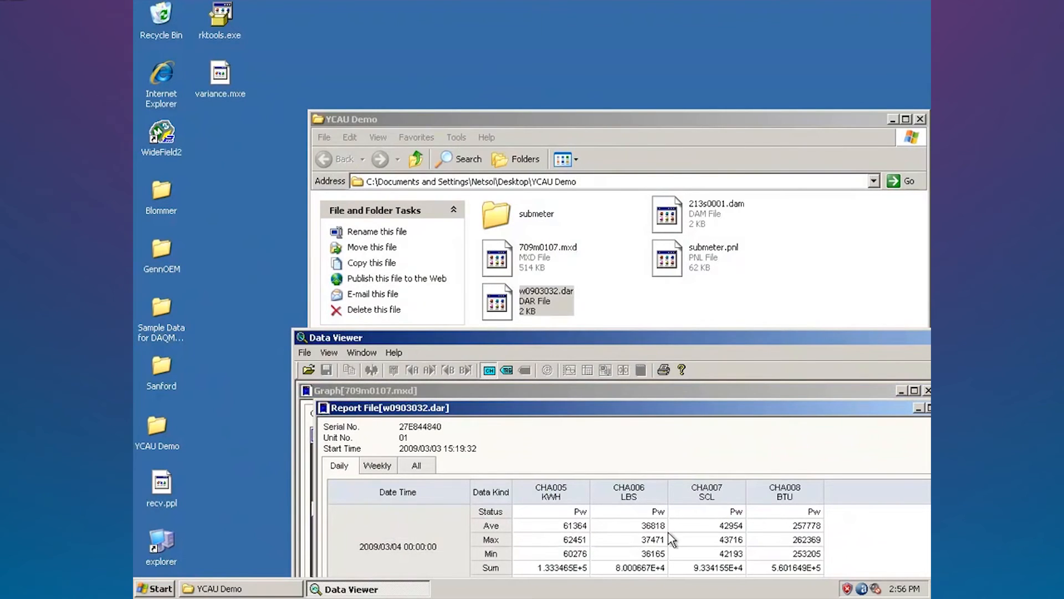
pyautogui.moveTo(680, 225); pyautogui.dragTo(701, 448)
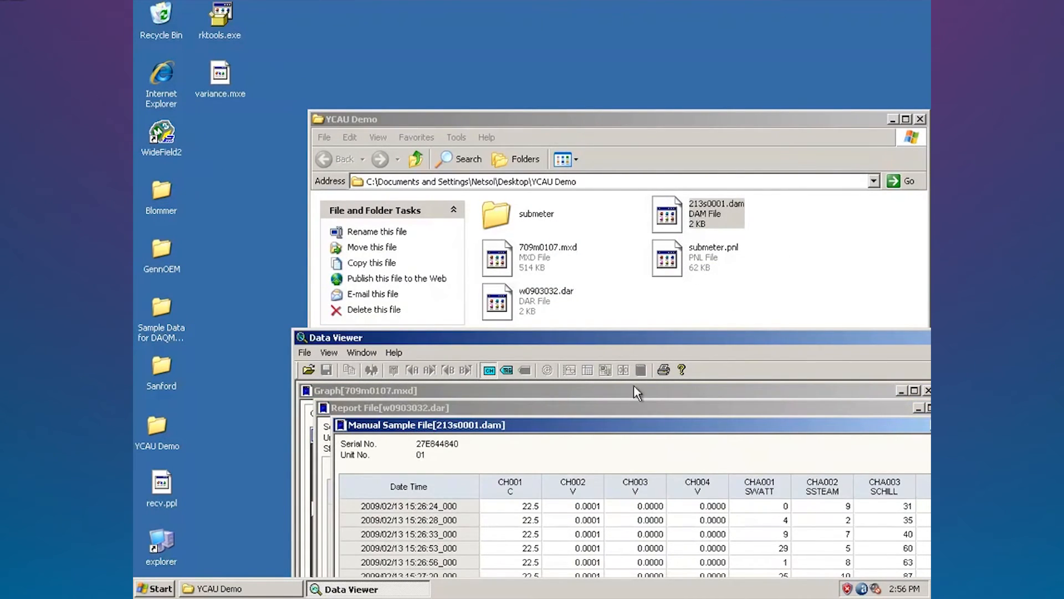
# Close the manual sample and report file windows and maximize the 709m0107.mxd graph
pyautogui.moveTo(627, 348); pyautogui.dragTo(521, 103)
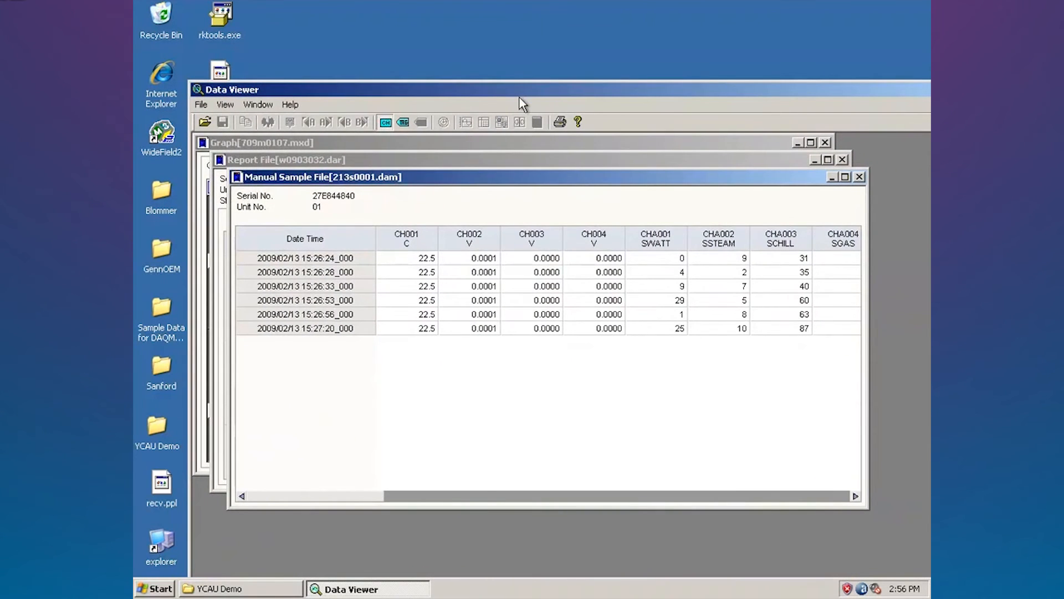
pyautogui.click(859, 176)
pyautogui.click(842, 160)
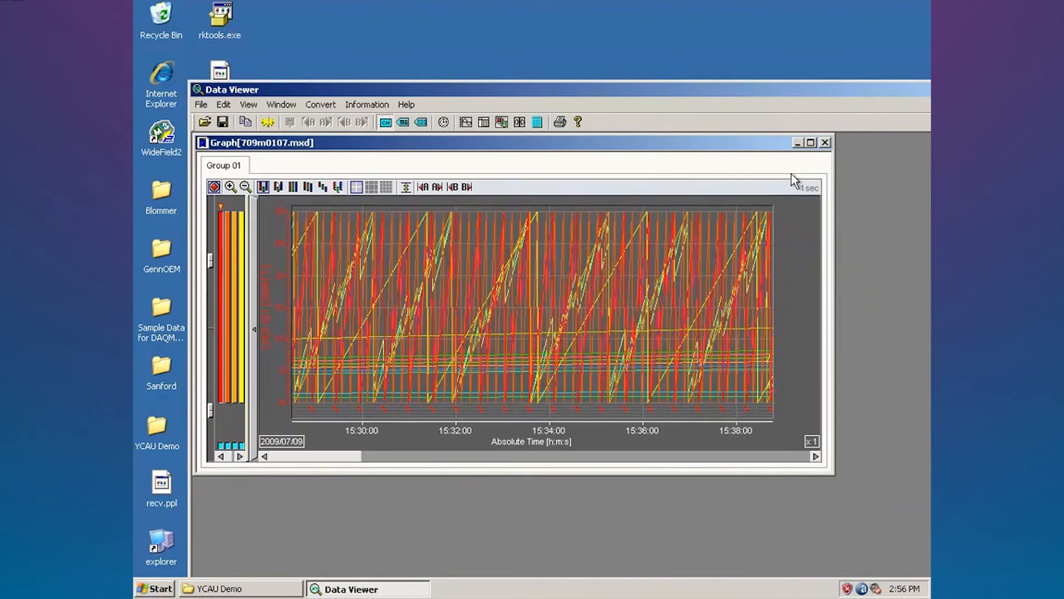
pyautogui.click(810, 143)
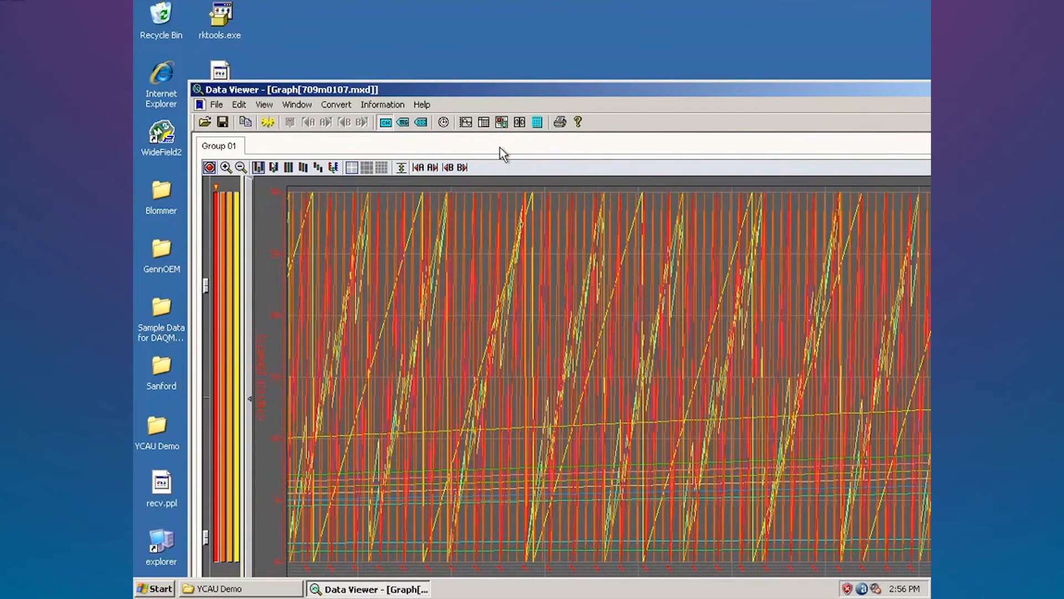
# Display the 709m0107.mxd data as a sheet and look over the available conversion formats
pyautogui.click(483, 123)
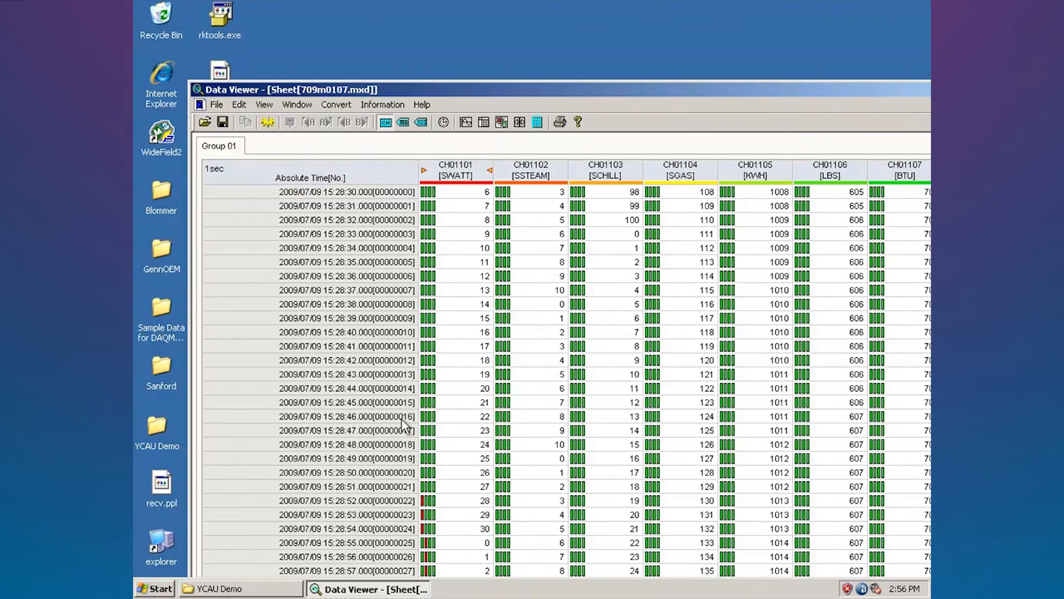
pyautogui.click(337, 105)
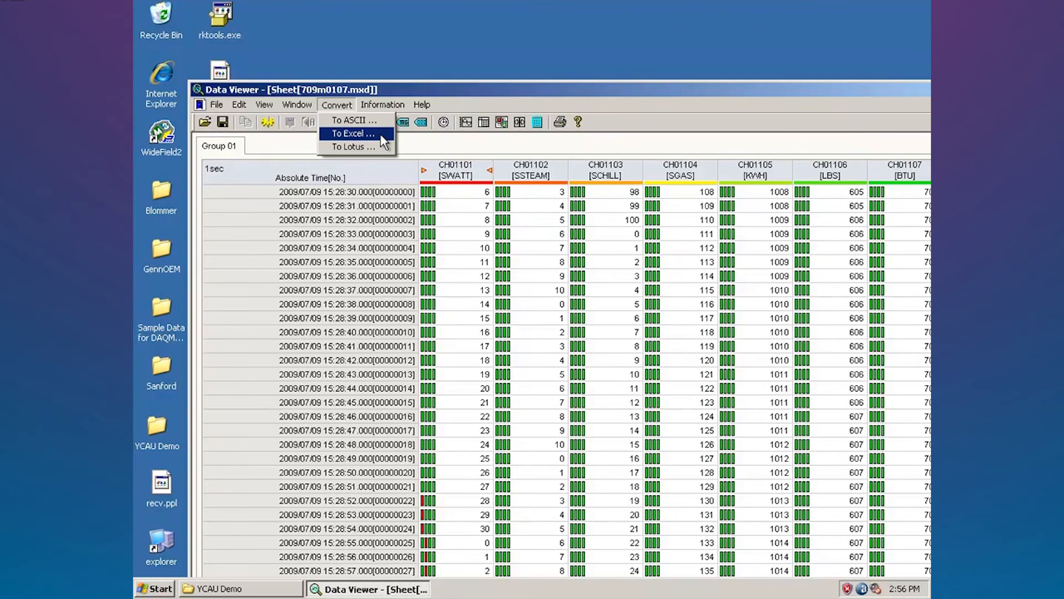
pyautogui.click(543, 95)
# Close Data Viewer and the YCAU Demo folder window
pyautogui.moveTo(542, 95); pyautogui.dragTo(397, 86)
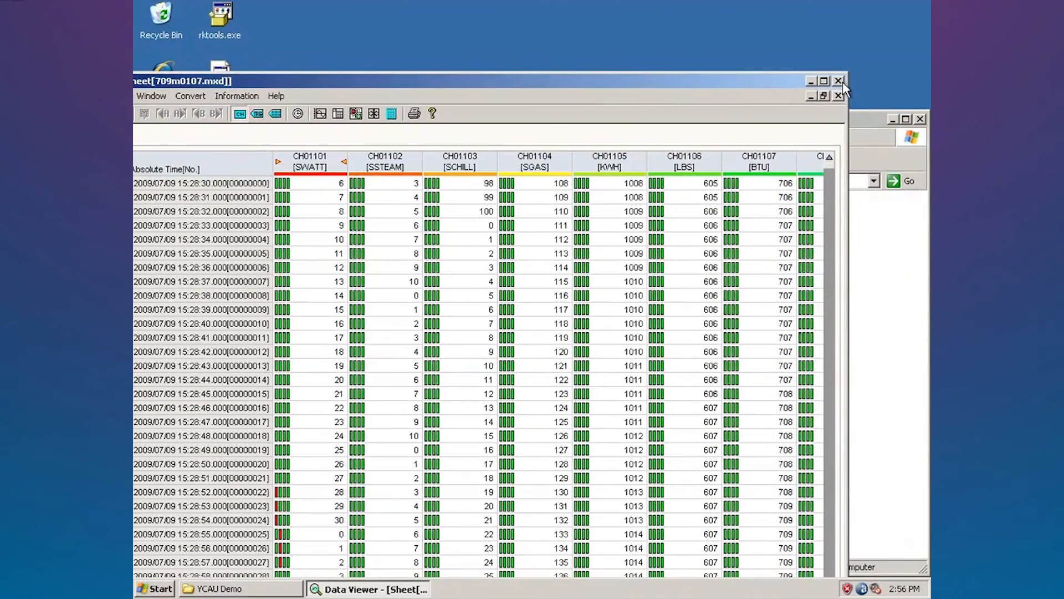
pyautogui.click(838, 81)
pyautogui.click(449, 384)
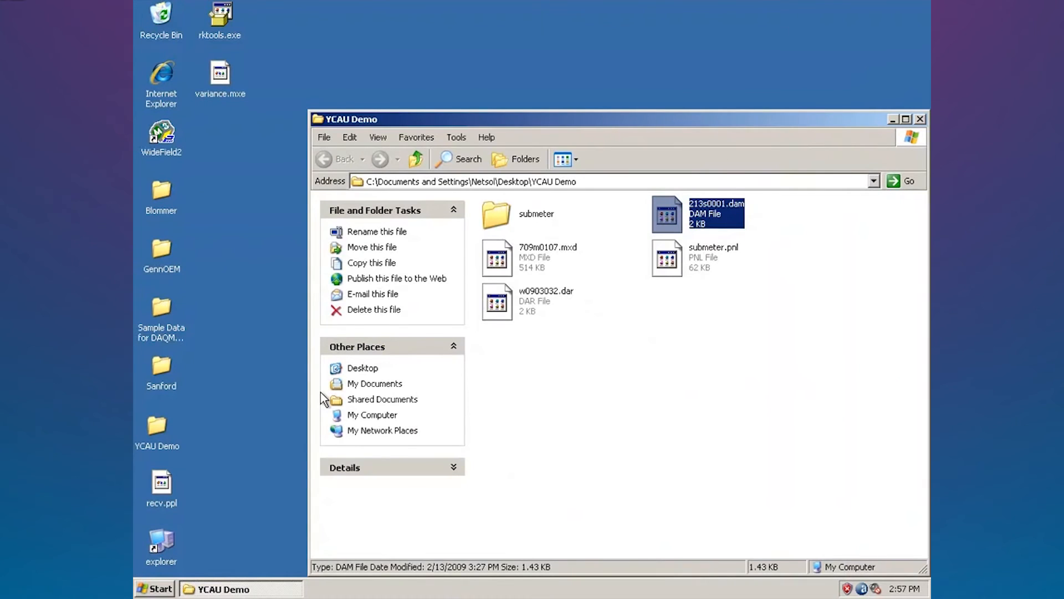
pyautogui.click(920, 119)
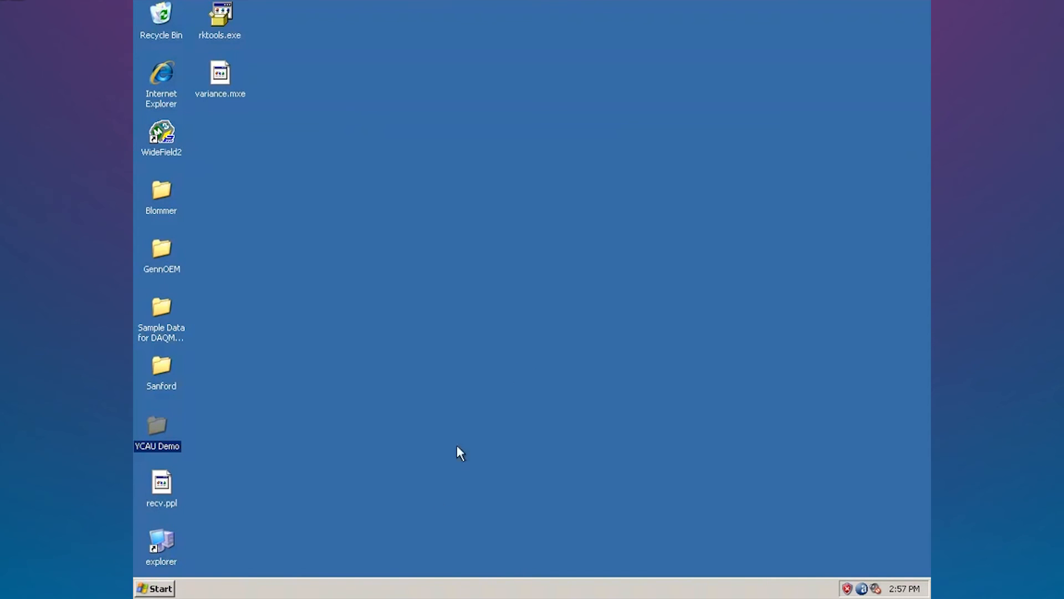
# Switch to Internet Explorer and open the FTP site at ftp://10.200.1.115/
pyautogui.click(187, 472)
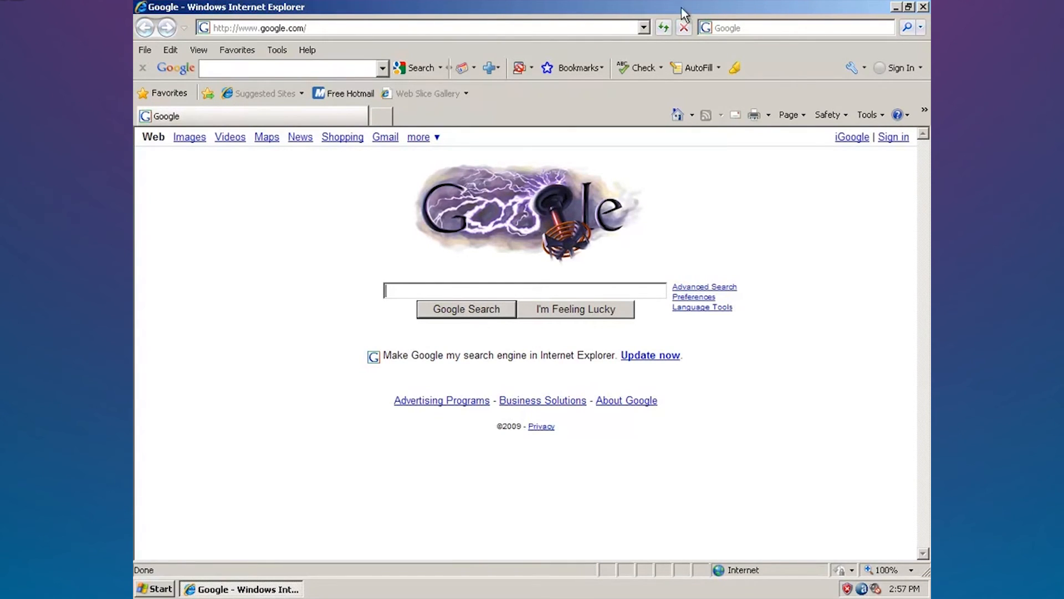
pyautogui.click(644, 27)
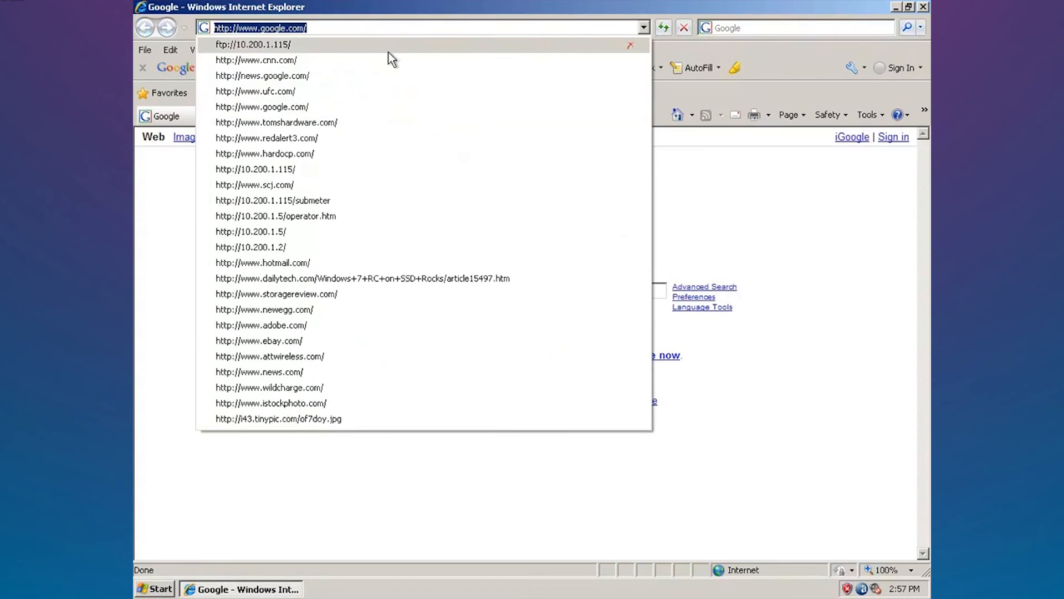
pyautogui.click(388, 51)
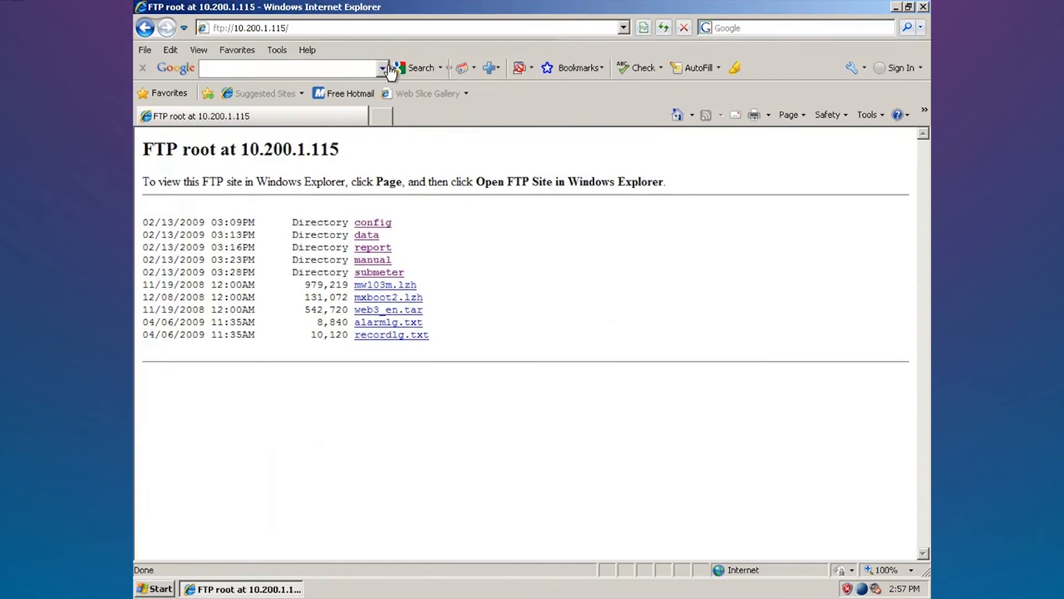